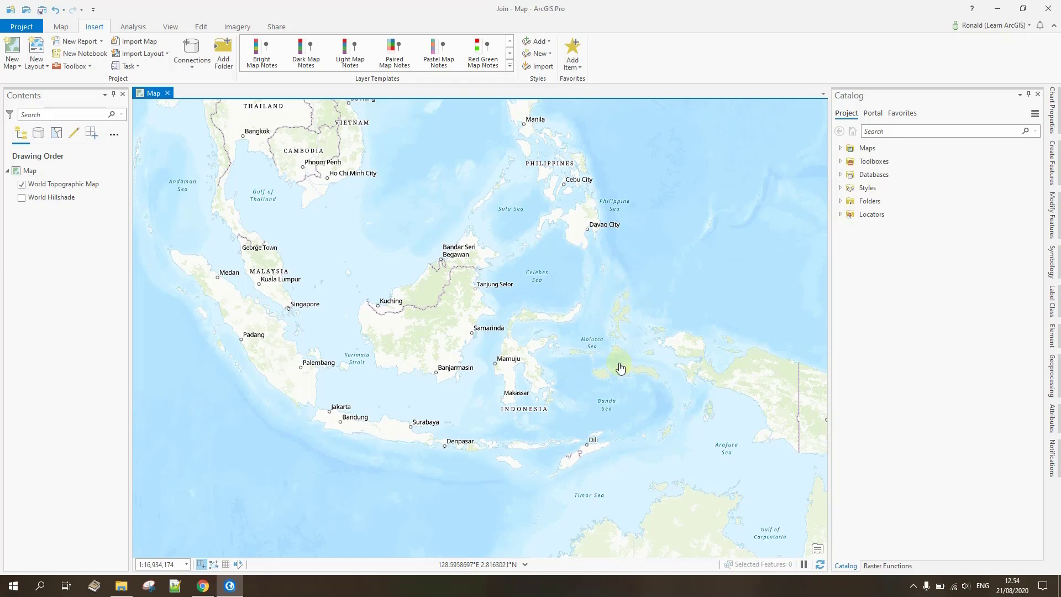
# - Switch to Chrome, search the web for gadm and open the GADM website
pyautogui.click(202, 585)
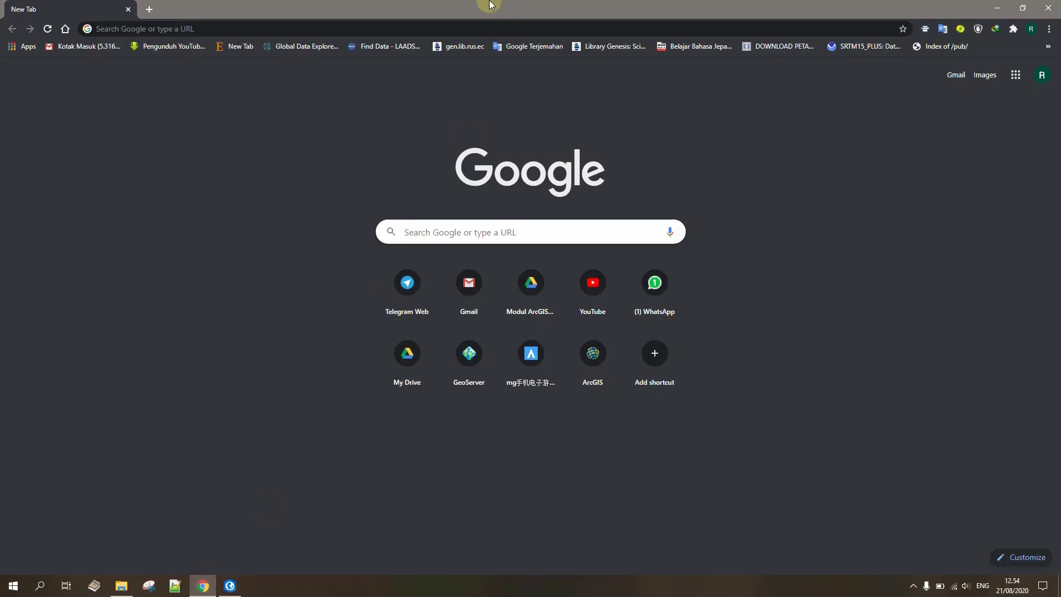
pyautogui.click(332, 32)
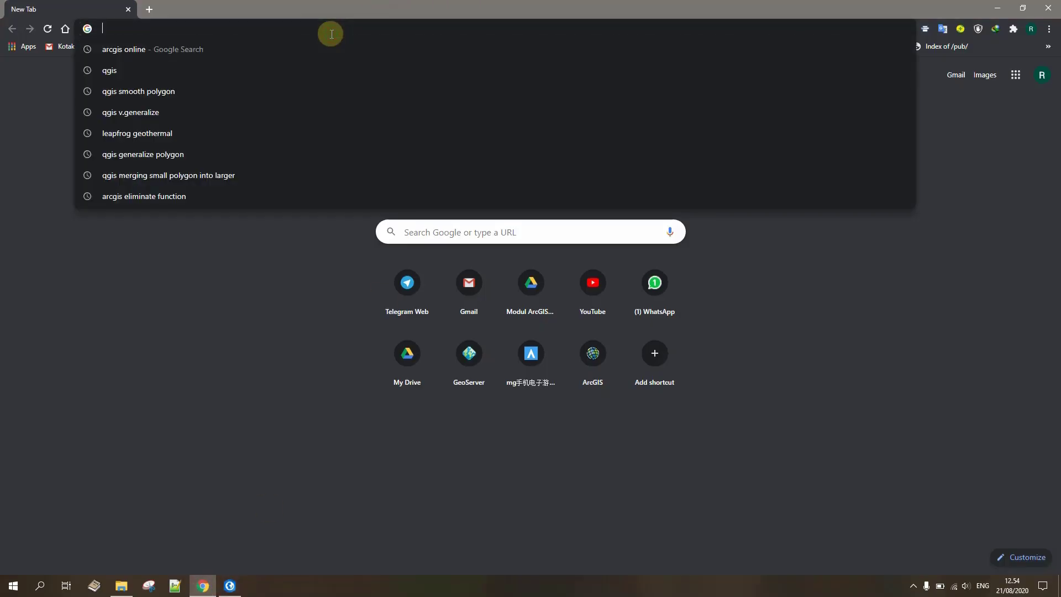
pyautogui.write('gadm')
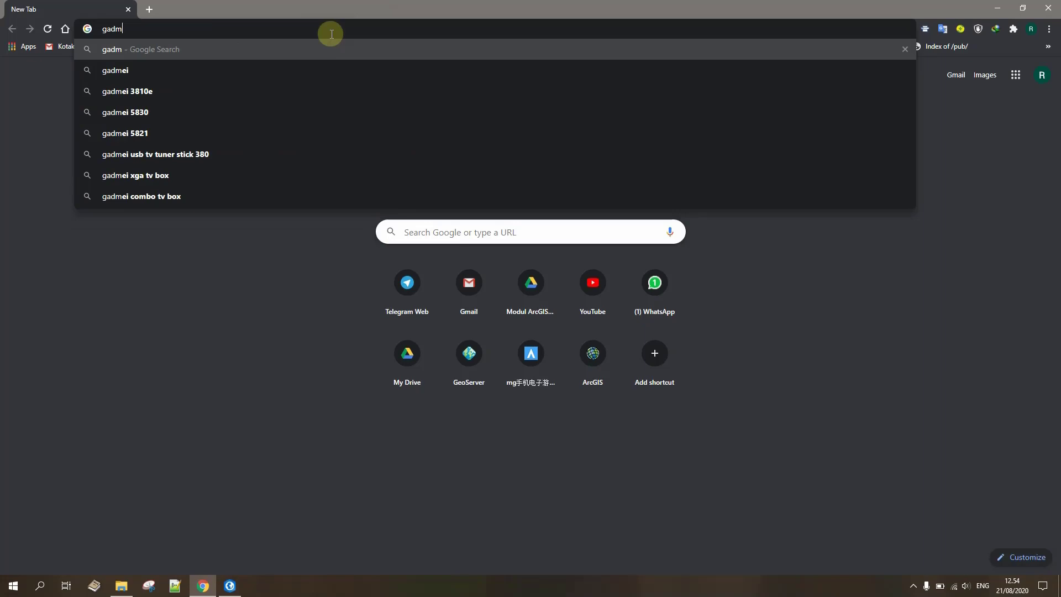
pyautogui.press('Return')
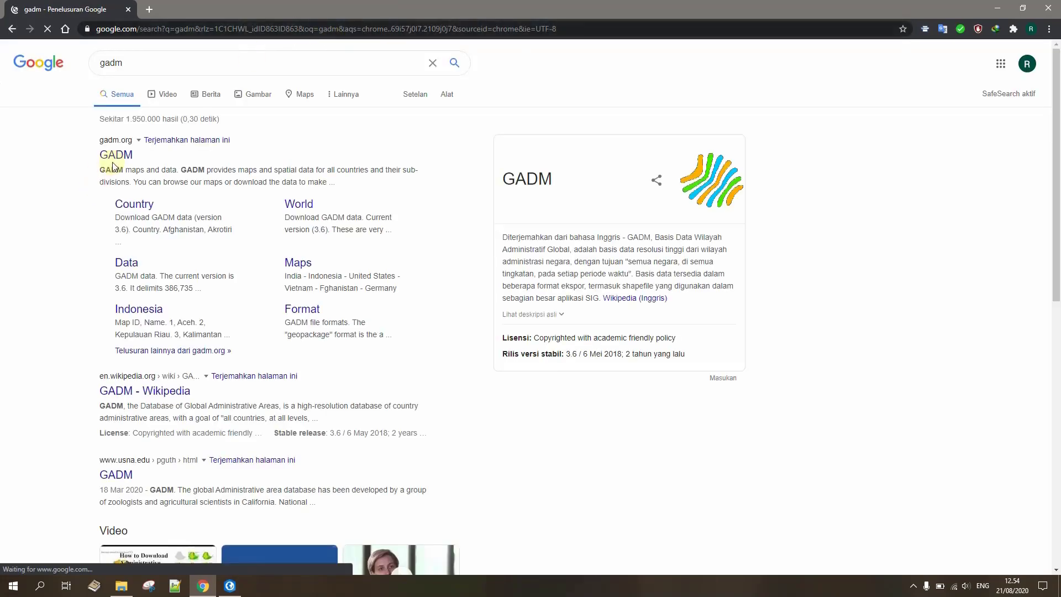
pyautogui.click(113, 157)
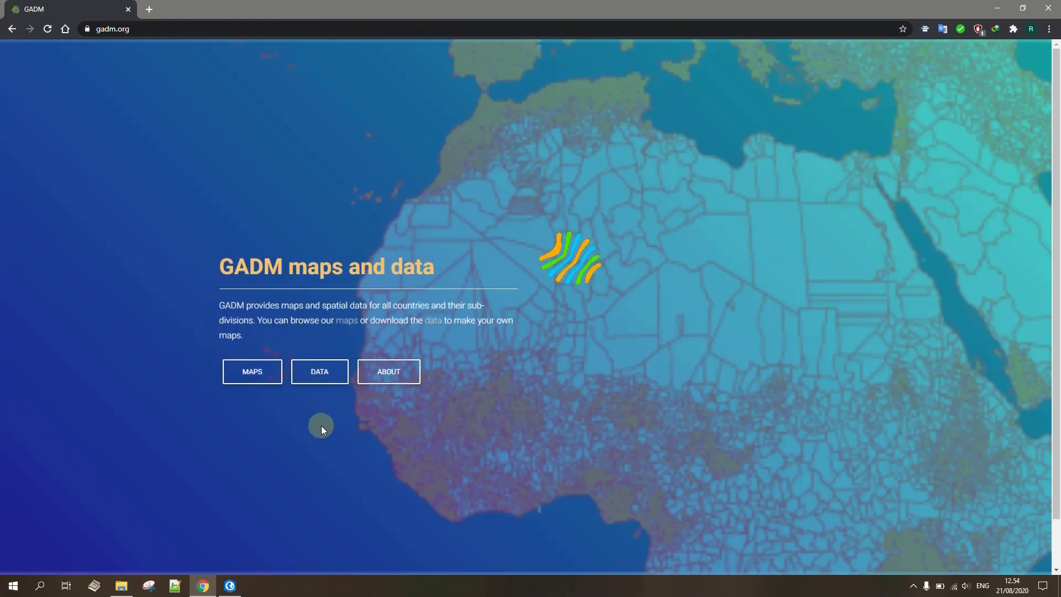
# - Open GADM's download page for data by country and choose Indonesia as the country
pyautogui.click(324, 377)
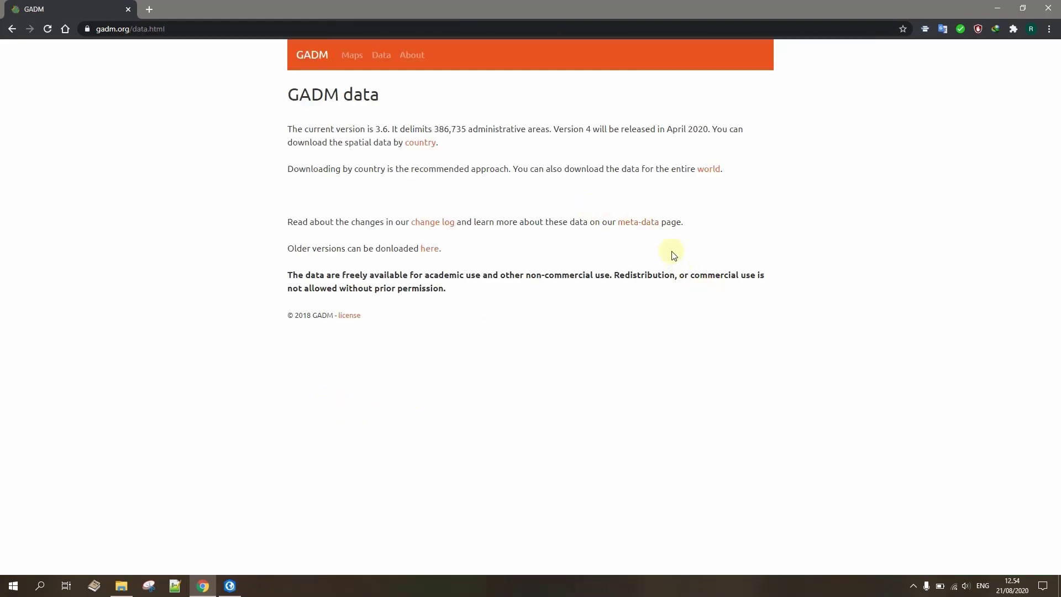
pyautogui.click(421, 143)
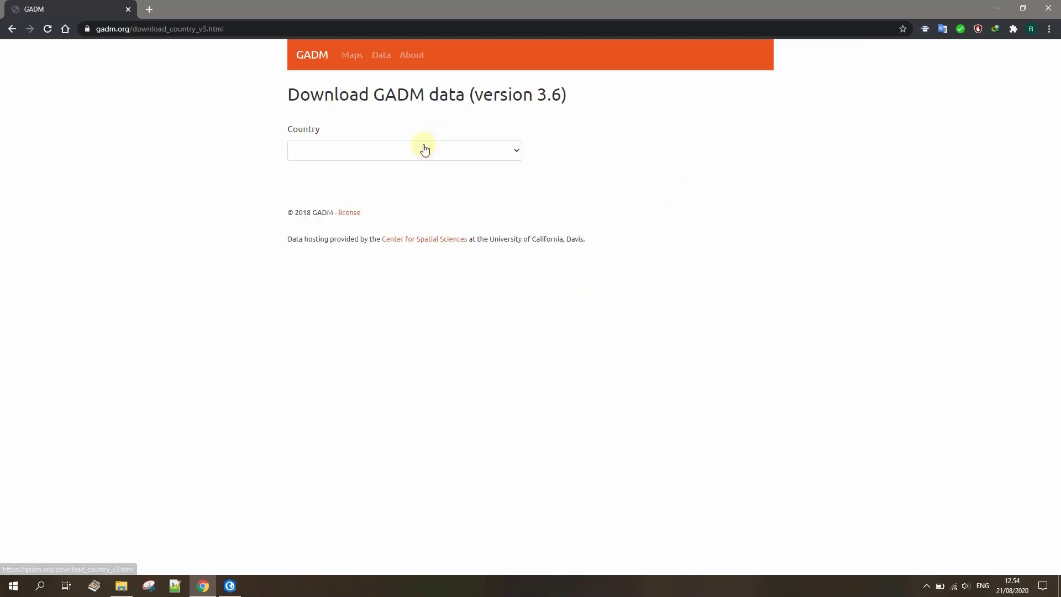
pyautogui.click(516, 154)
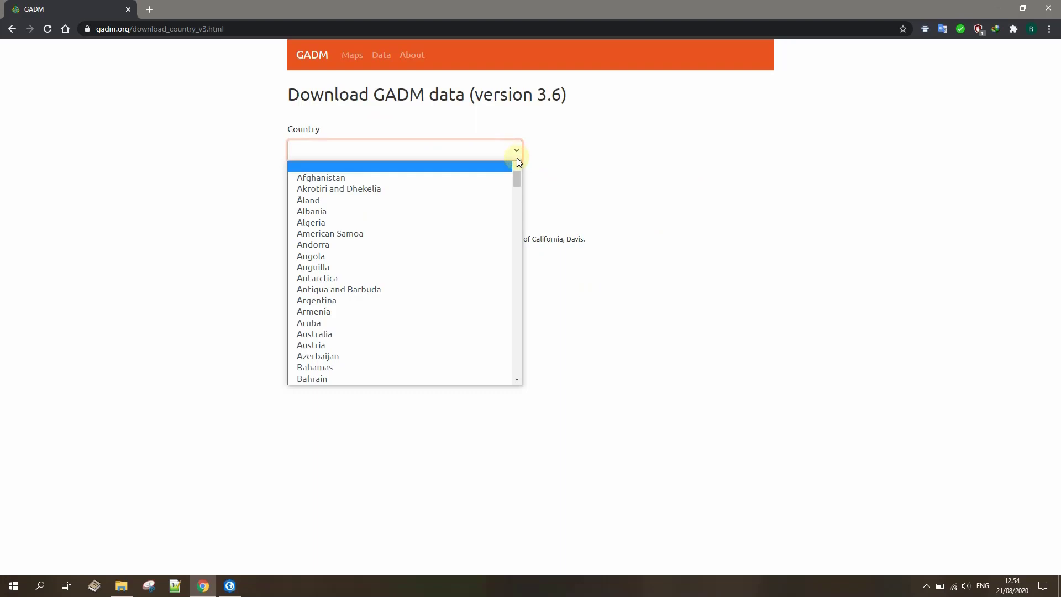
pyautogui.write('india')
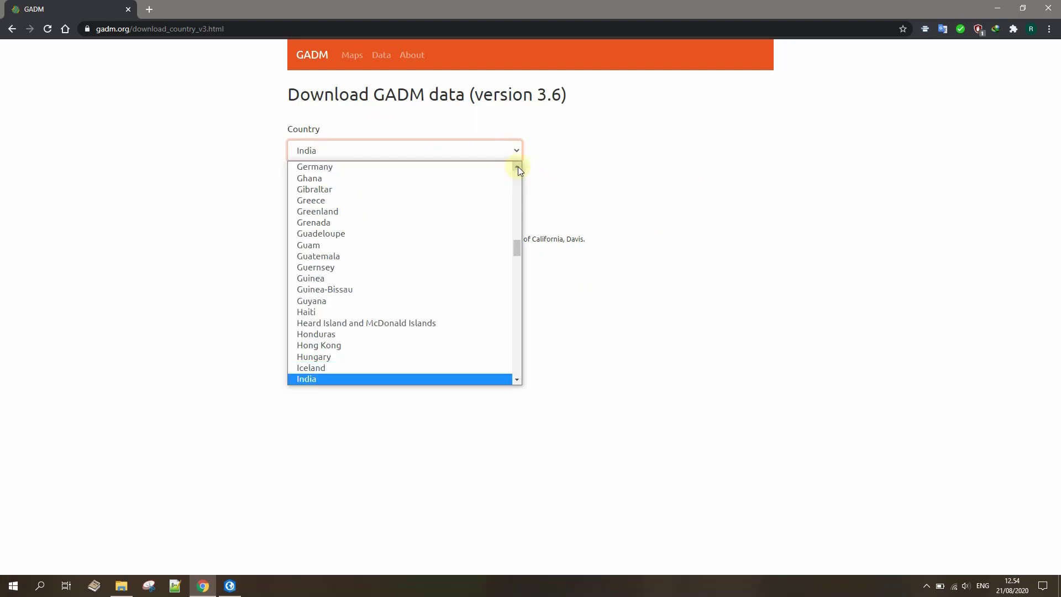
pyautogui.scroll(-2, 449, 254)
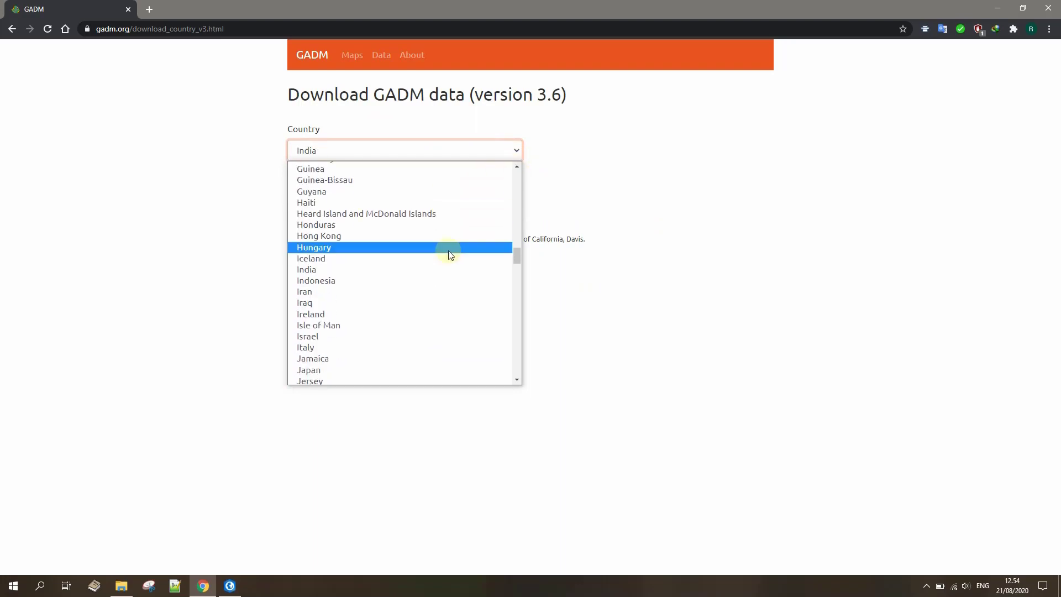
pyautogui.click(320, 280)
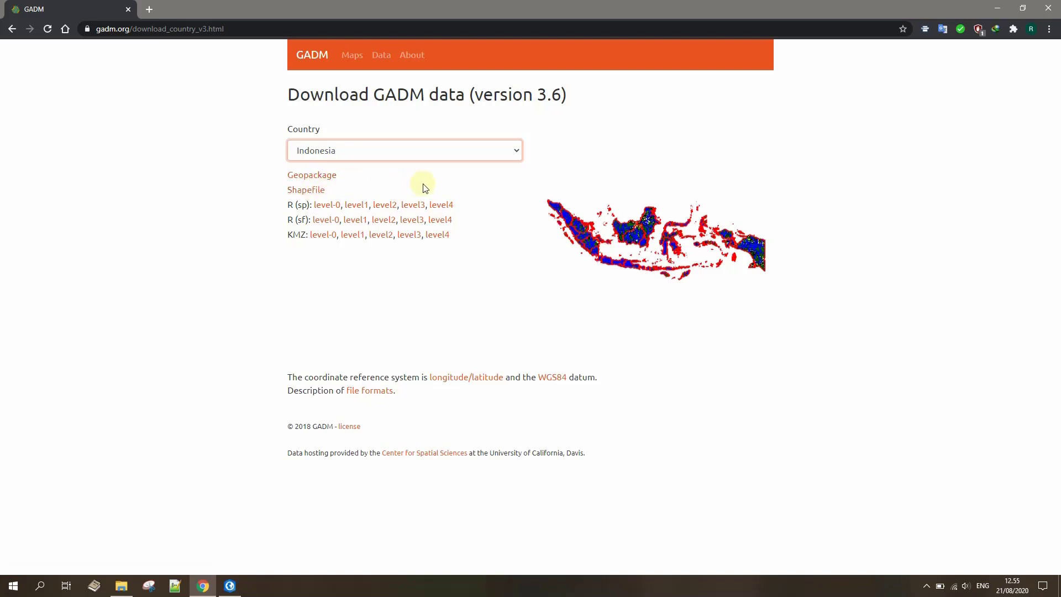
pyautogui.click(339, 177)
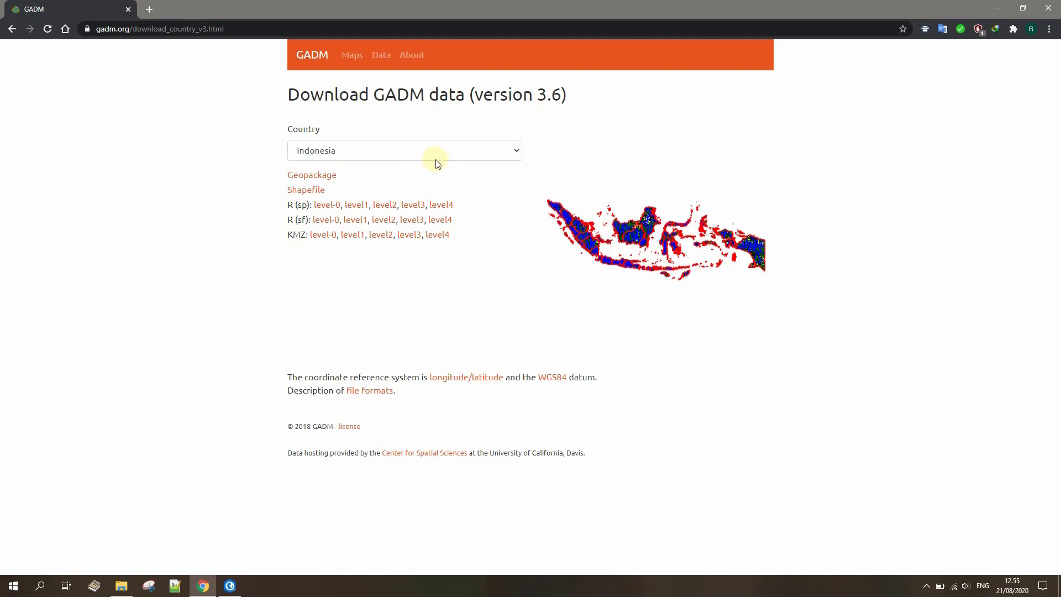
# - Switch to ArcGIS Pro and add main.gadm36_IDN_3 from gadm36_IDN.gpkg in the HMIT folder to the map
pyautogui.click(234, 585)
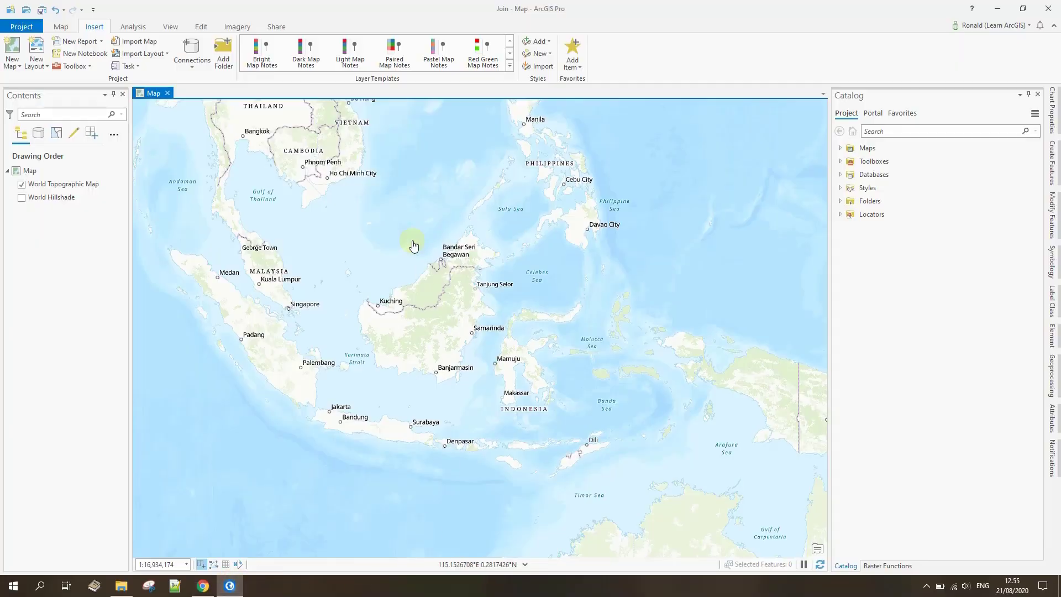
pyautogui.click(70, 28)
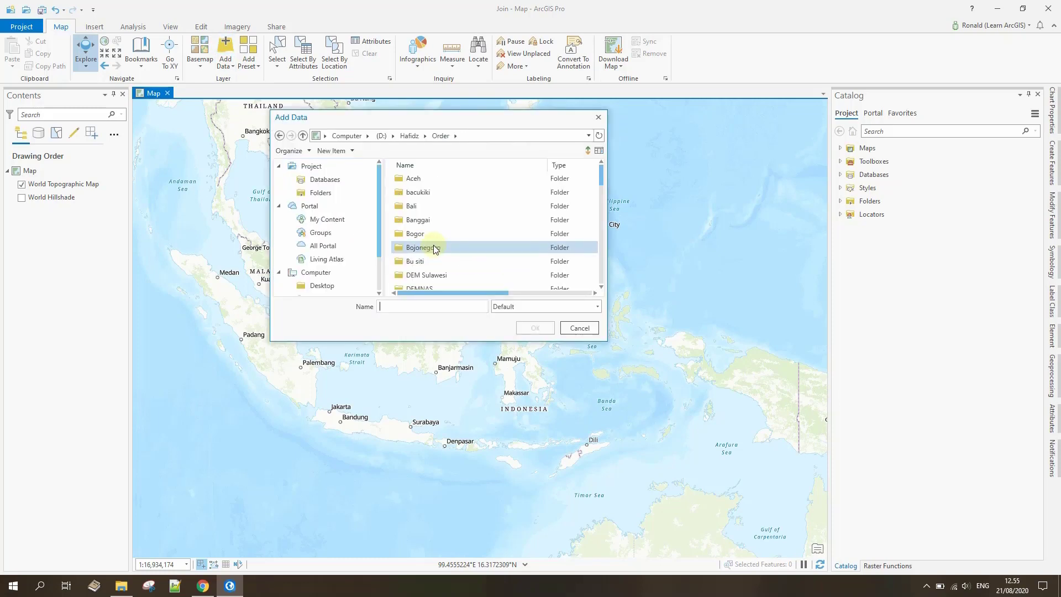
pyautogui.scroll(-5, 434, 248)
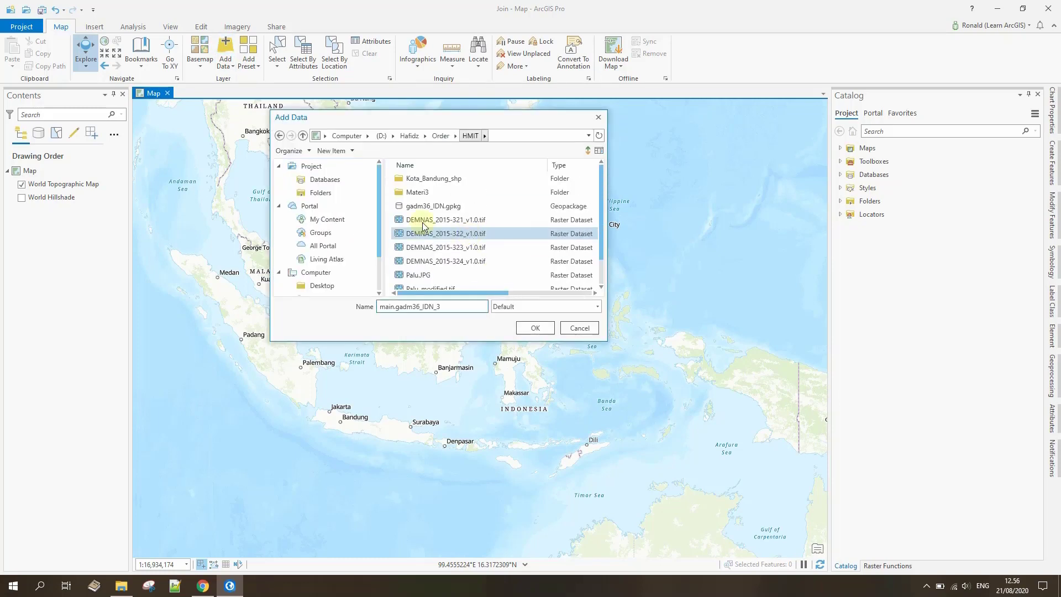
pyautogui.click(467, 207)
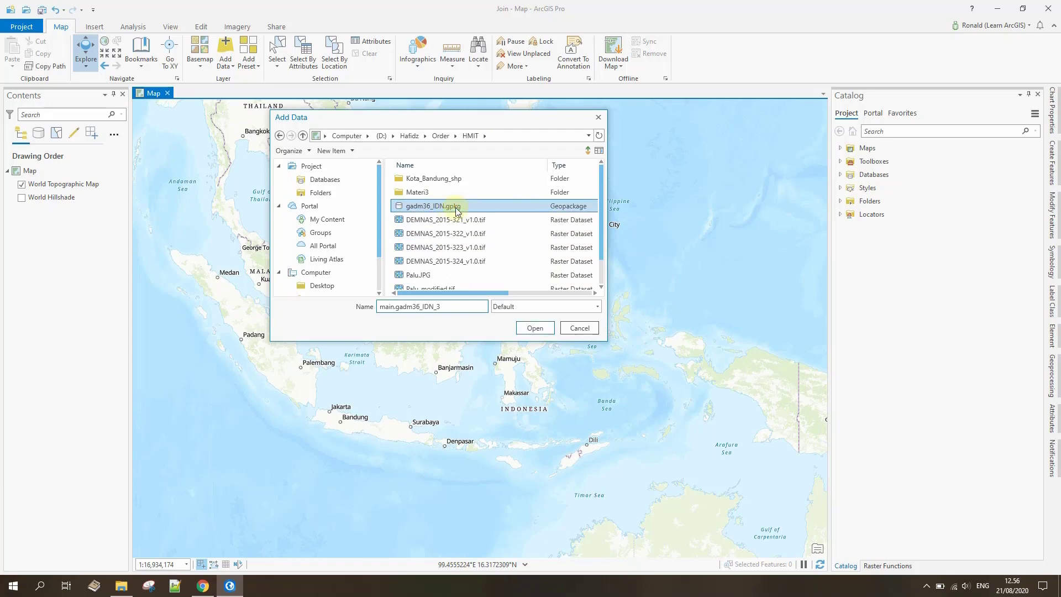
pyautogui.doubleClick(456, 207)
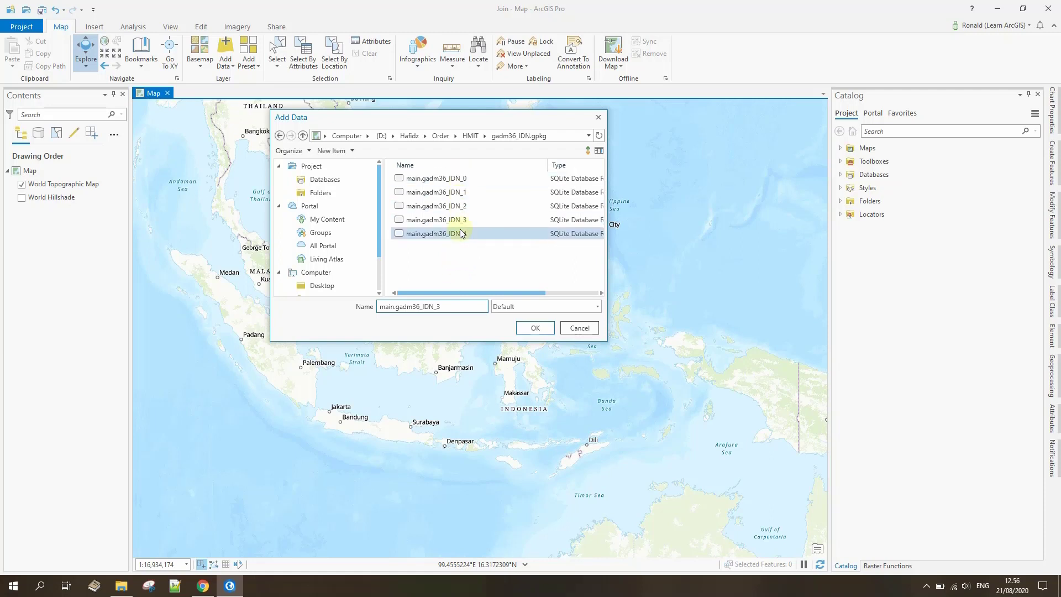
pyautogui.click(475, 223)
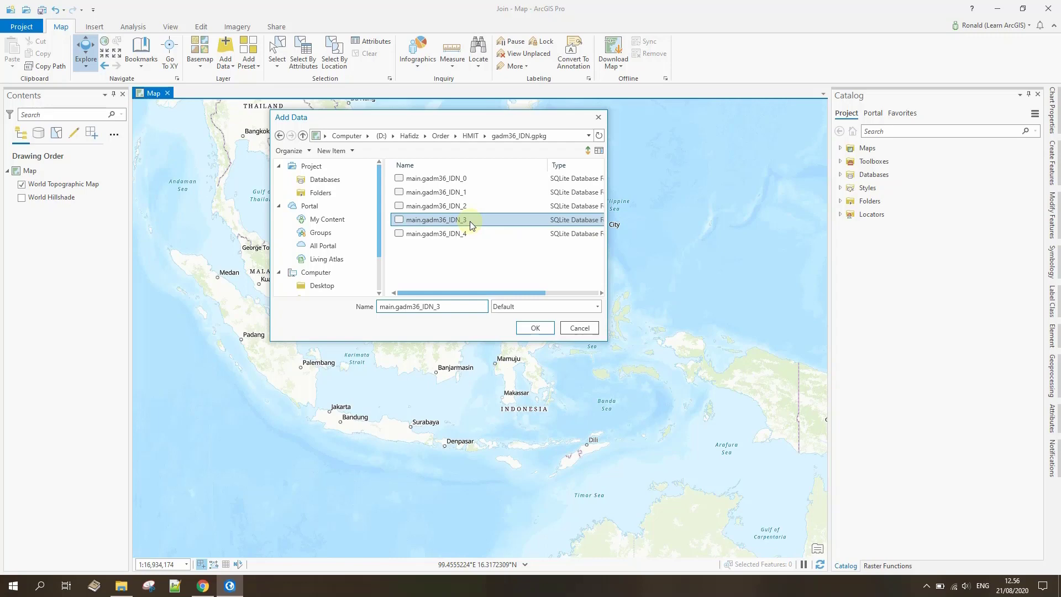
pyautogui.doubleClick(470, 221)
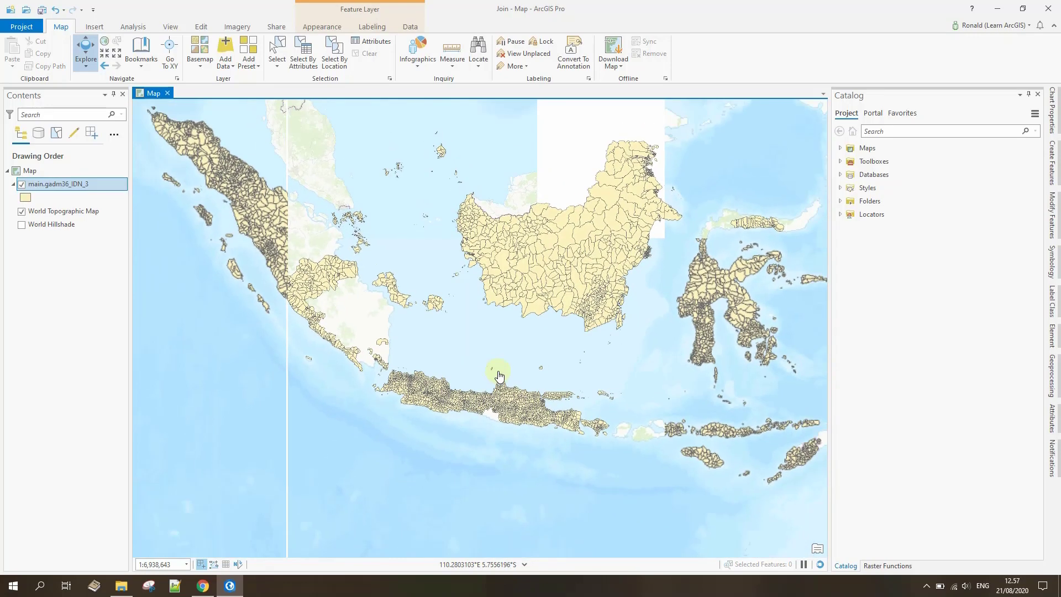
# - Open the attribute table of the main.gadm36_IDN_3 layer and examine its administrative name fields and the polygons around Java
pyautogui.scroll(3, 459, 347)
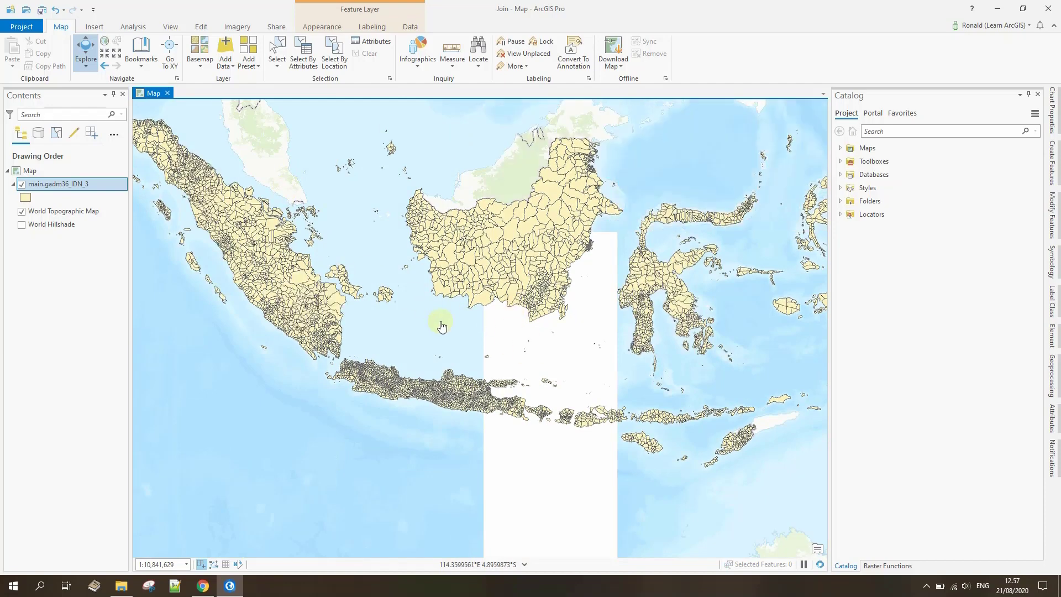
pyautogui.click(62, 185)
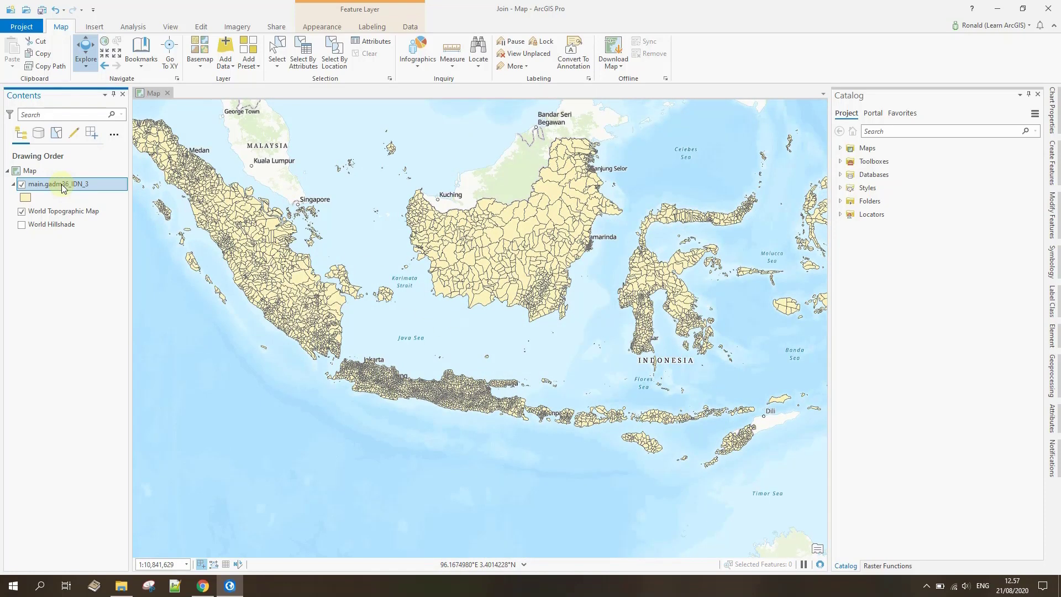
pyautogui.rightClick(61, 184)
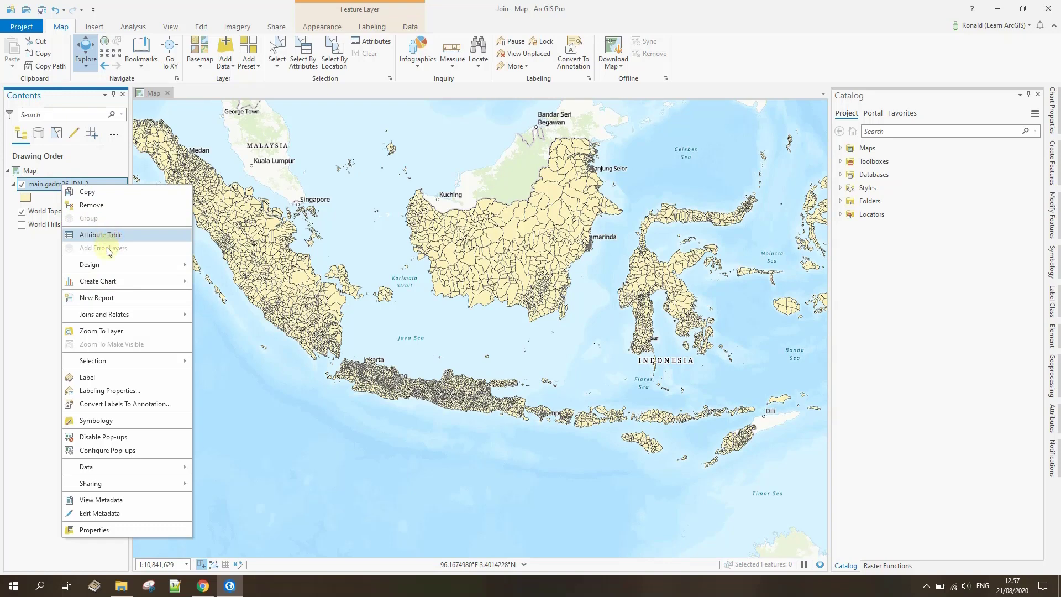
pyautogui.click(106, 235)
pyautogui.click(279, 340)
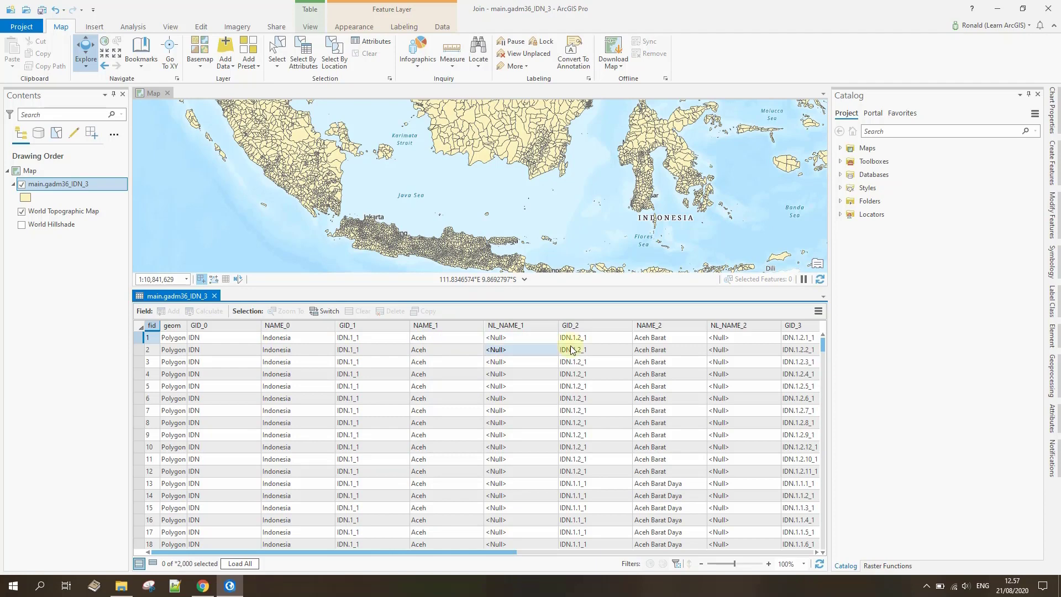
pyautogui.click(665, 349)
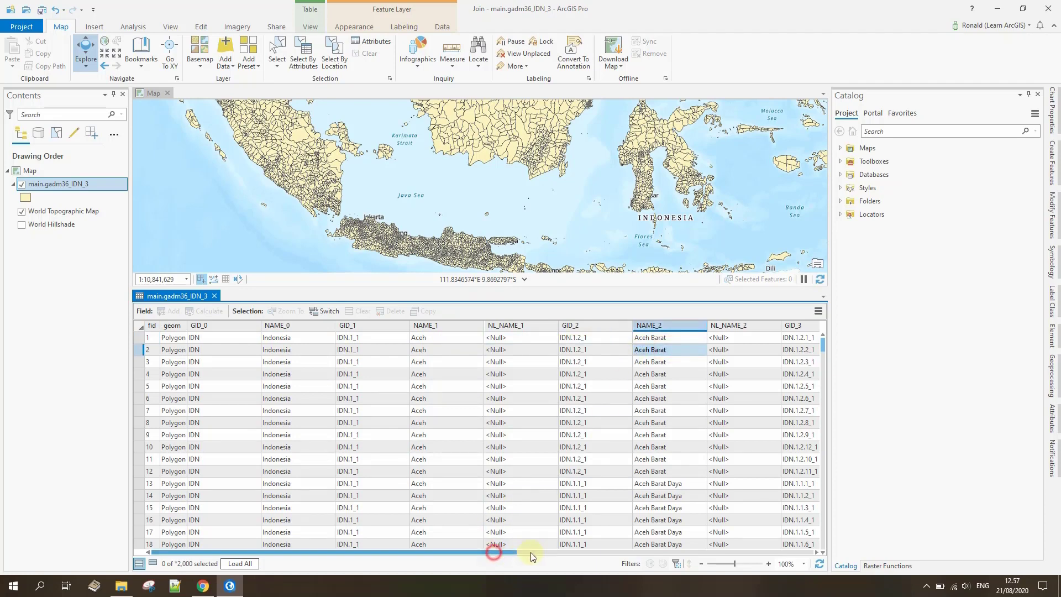
pyautogui.moveTo(530, 552); pyautogui.dragTo(591, 553)
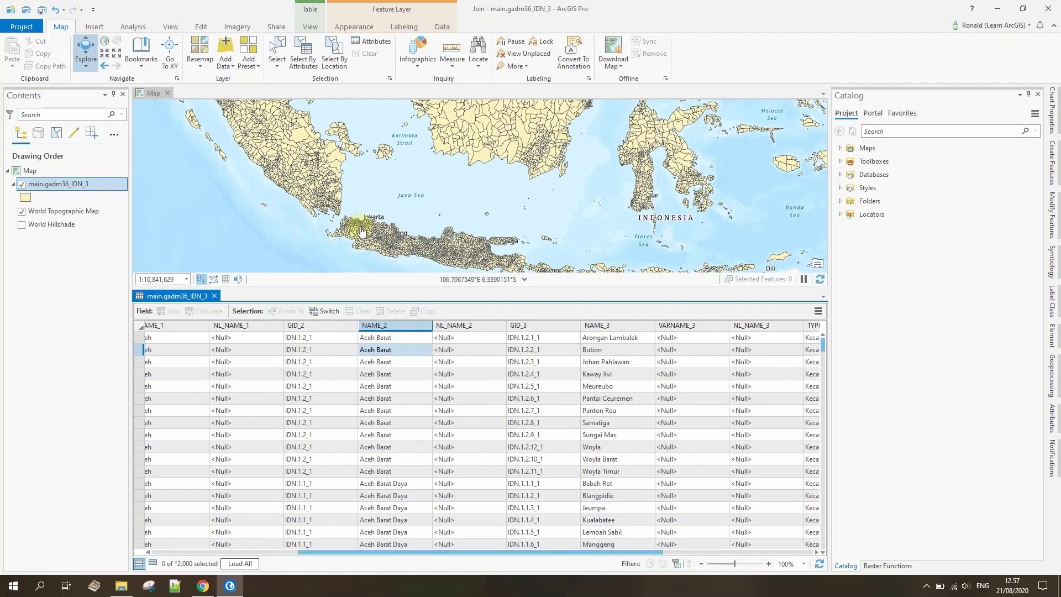
pyautogui.scroll(2, 380, 236)
pyautogui.scroll(2, 406, 228)
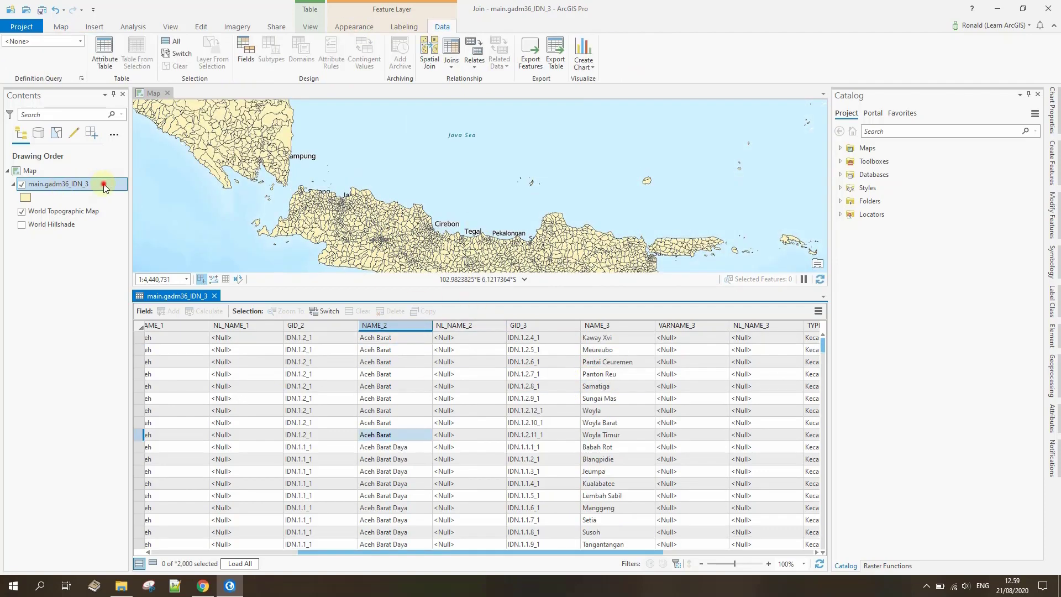
# - Create a new definition query on the main.gadm36_IDN_3 layer with field NAME_2 and operator is equal to
pyautogui.click(104, 186)
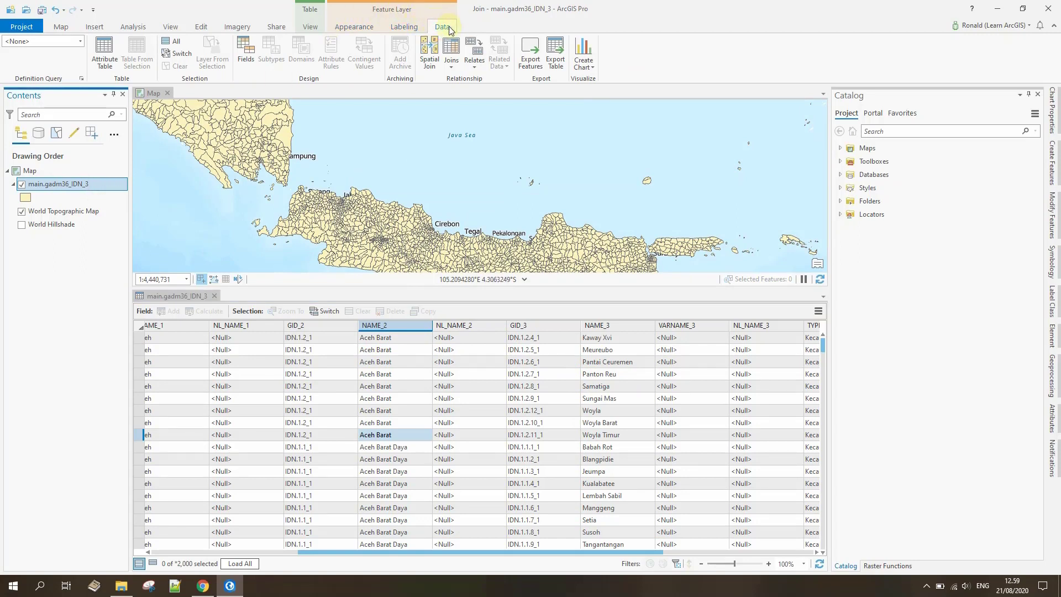
pyautogui.click(86, 80)
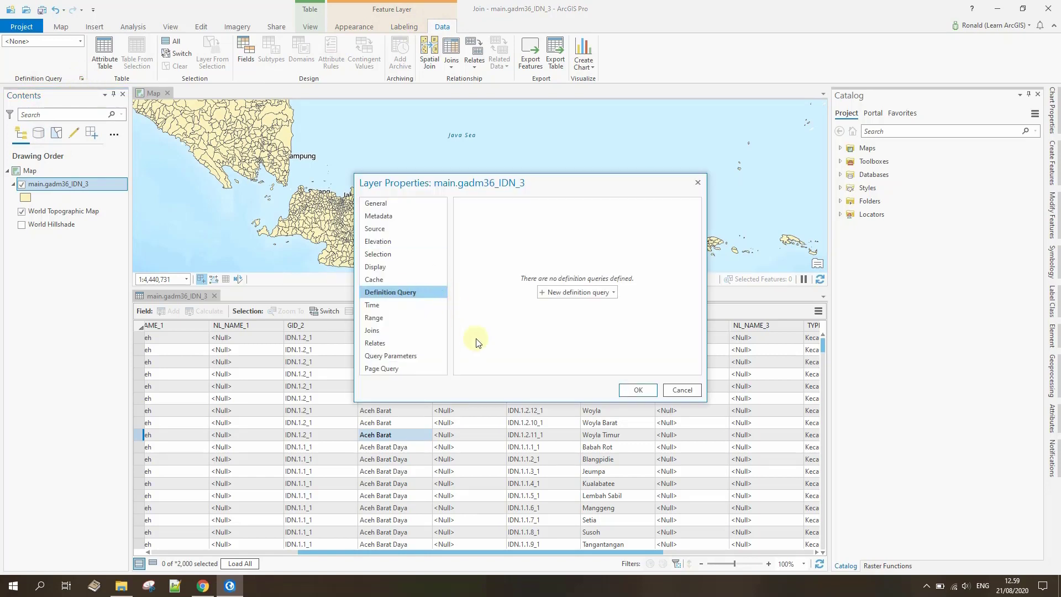
pyautogui.click(580, 294)
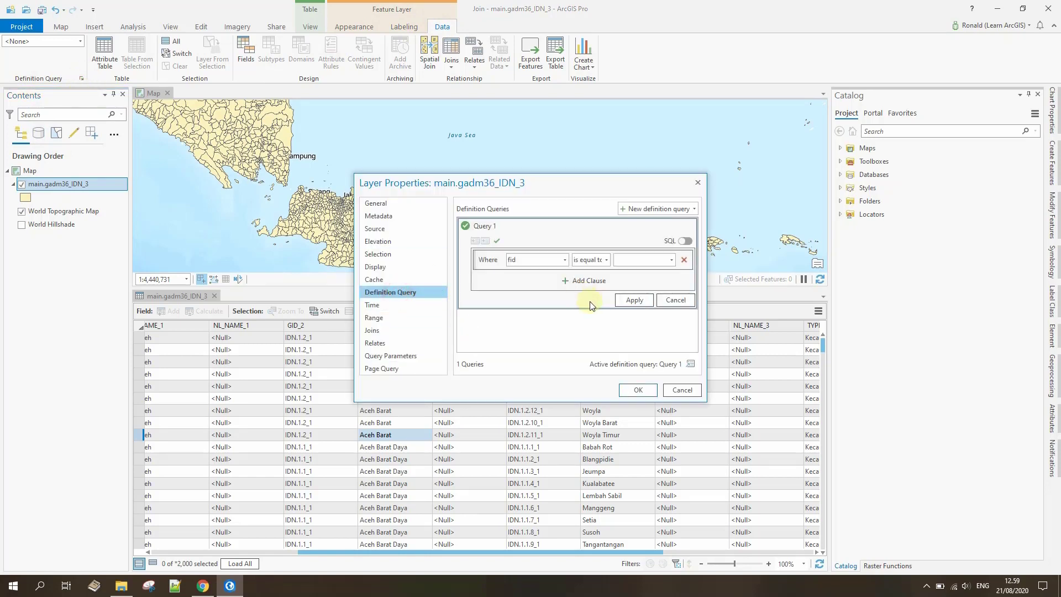
pyautogui.click(565, 260)
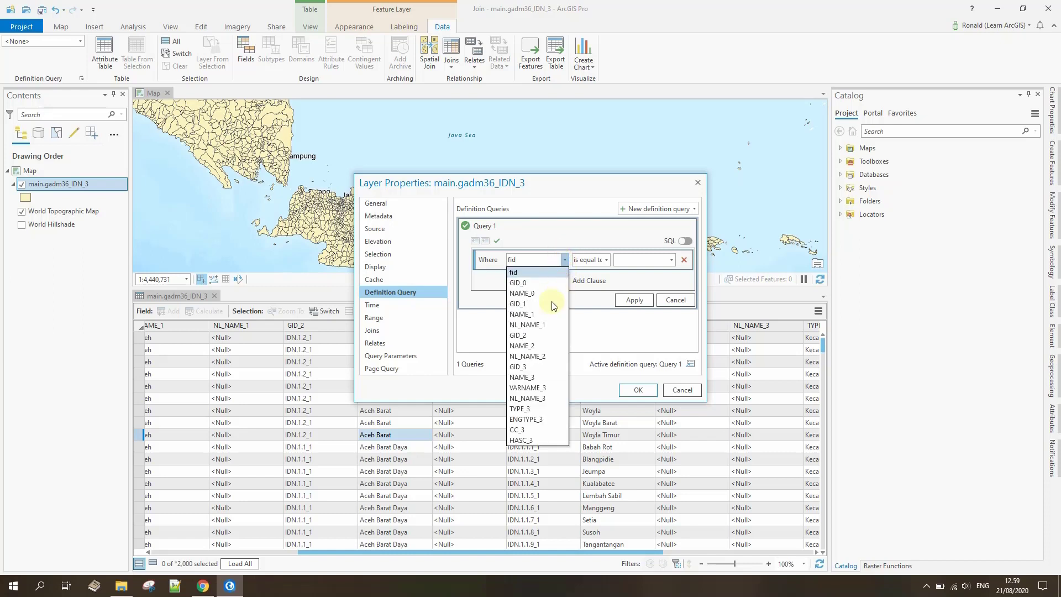
pyautogui.click(522, 345)
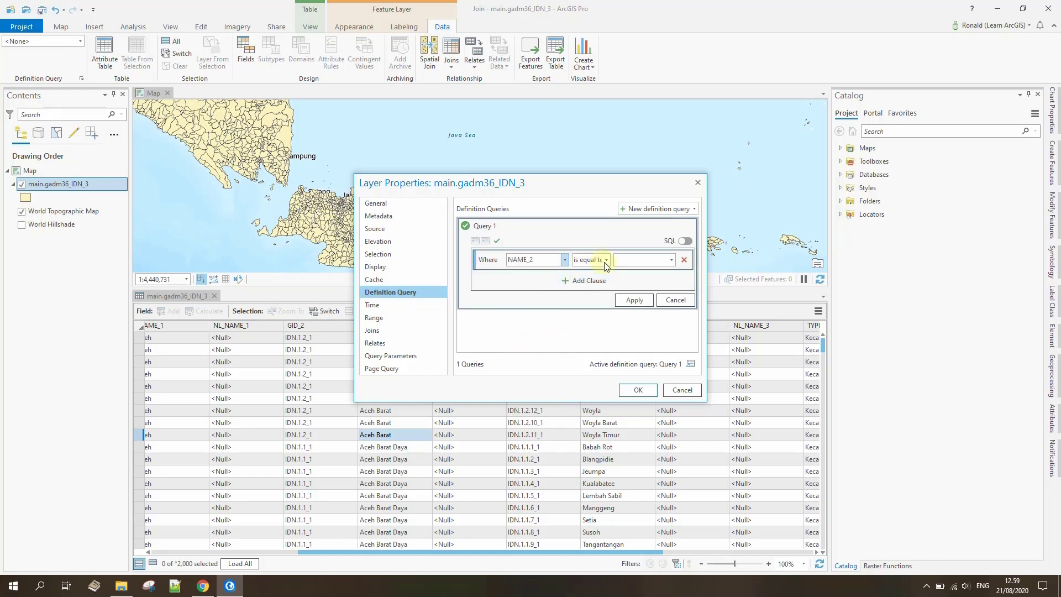
pyautogui.click(606, 260)
pyautogui.click(601, 273)
# - Set the query clause's value to Kota Bandung and apply the definition query to the layer
pyautogui.click(672, 260)
pyautogui.scroll(-8, 679, 287)
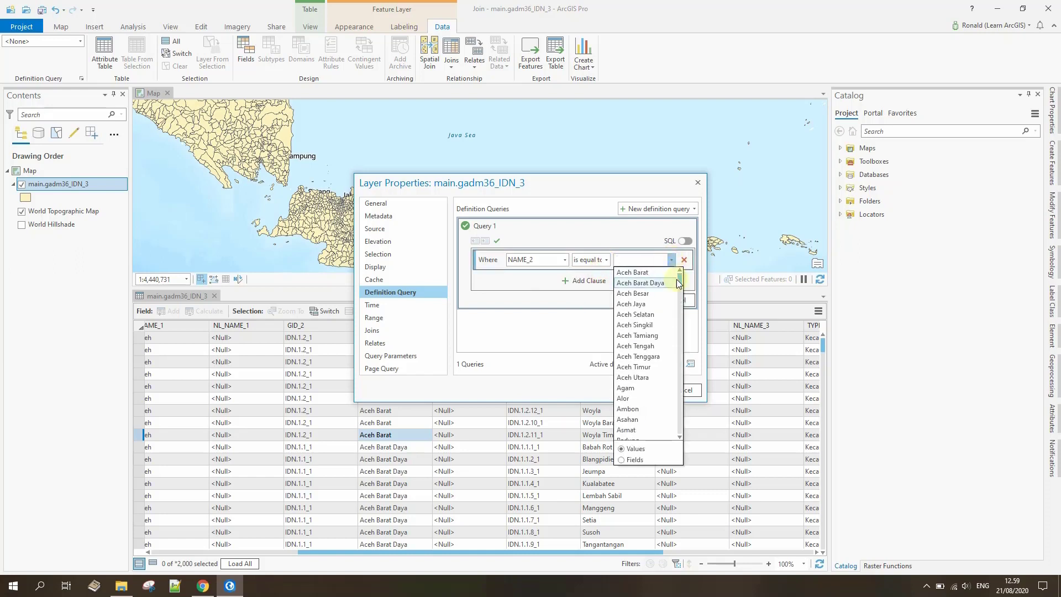
pyautogui.scroll(-20, 683, 301)
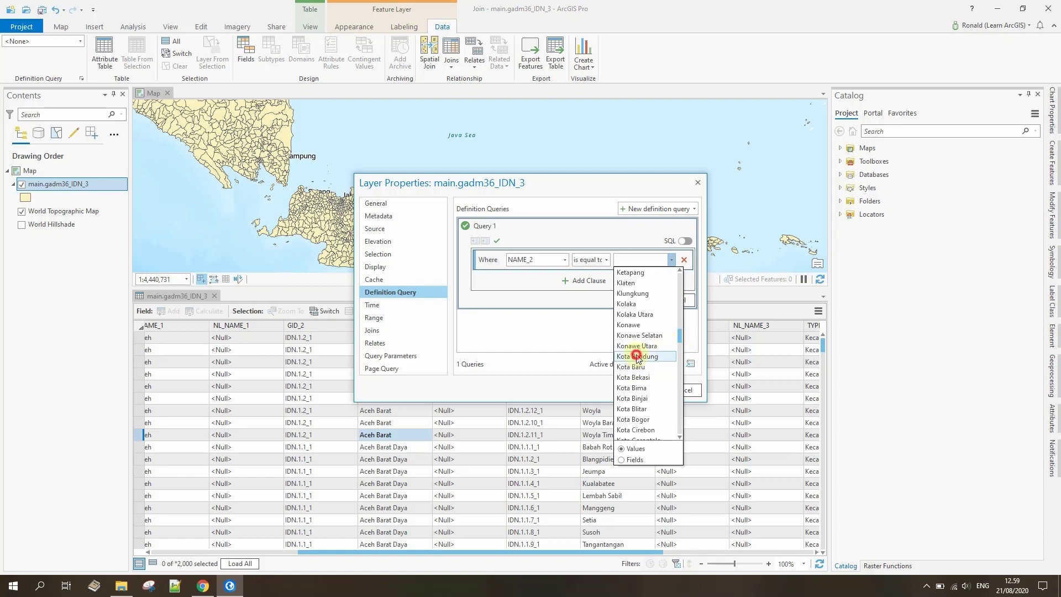
pyautogui.click(639, 356)
pyautogui.click(630, 300)
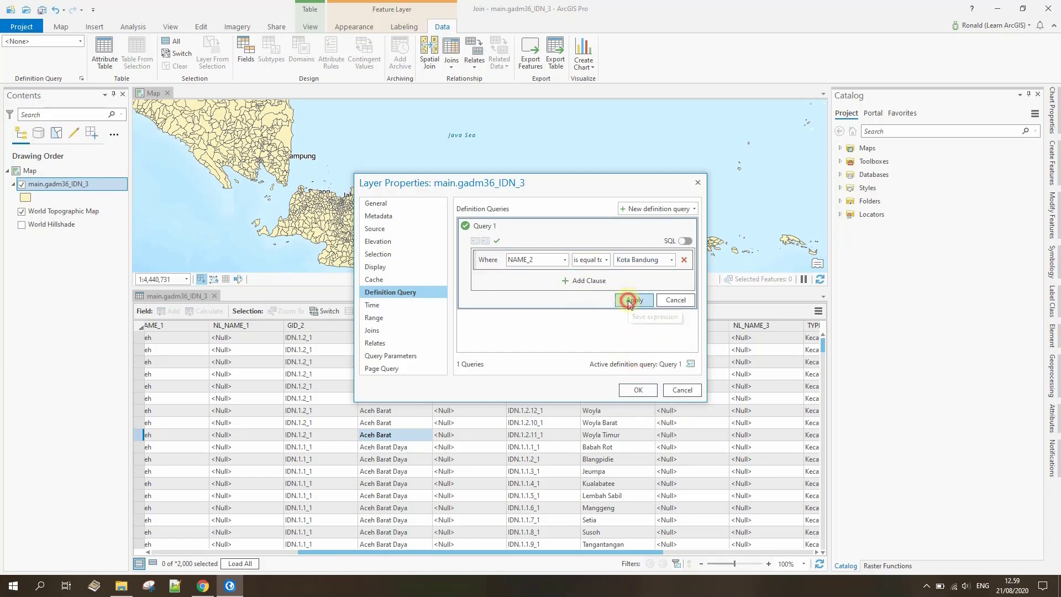
pyautogui.click(638, 389)
# - Zoom to the filtered main.gadm36_IDN_3 layer and hide the World Topographic Map basemap
pyautogui.rightClick(65, 187)
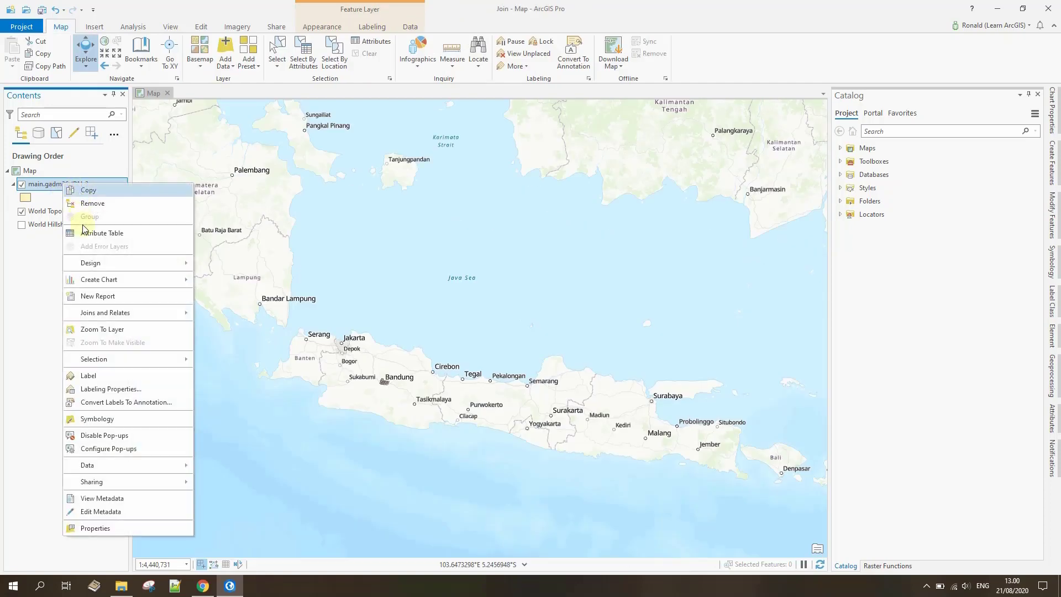
pyautogui.click(100, 330)
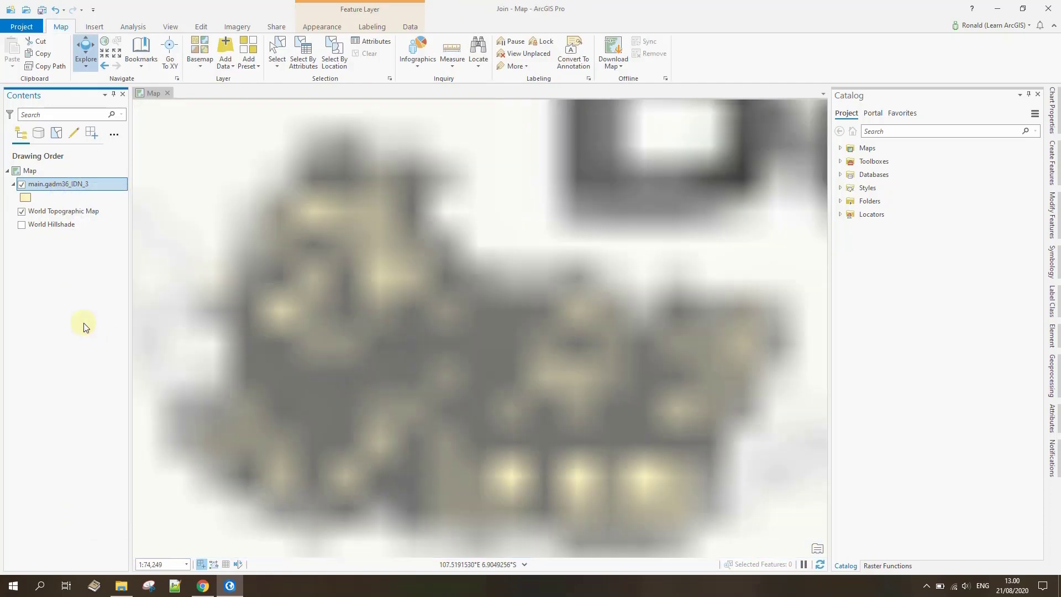
pyautogui.click(23, 212)
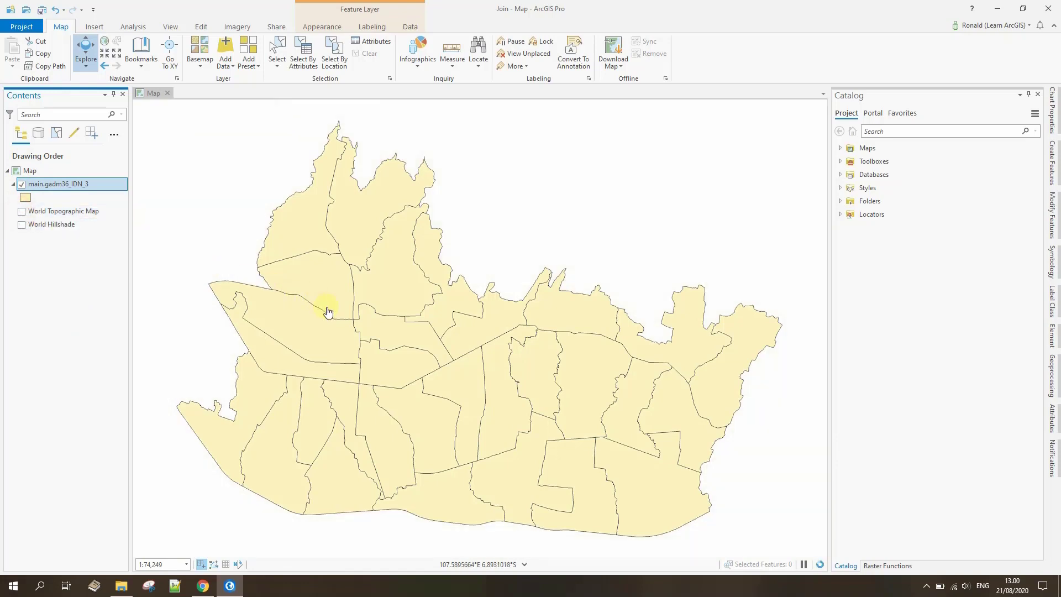
pyautogui.scroll(-2, 350, 315)
pyautogui.moveTo(360, 325); pyautogui.dragTo(440, 329)
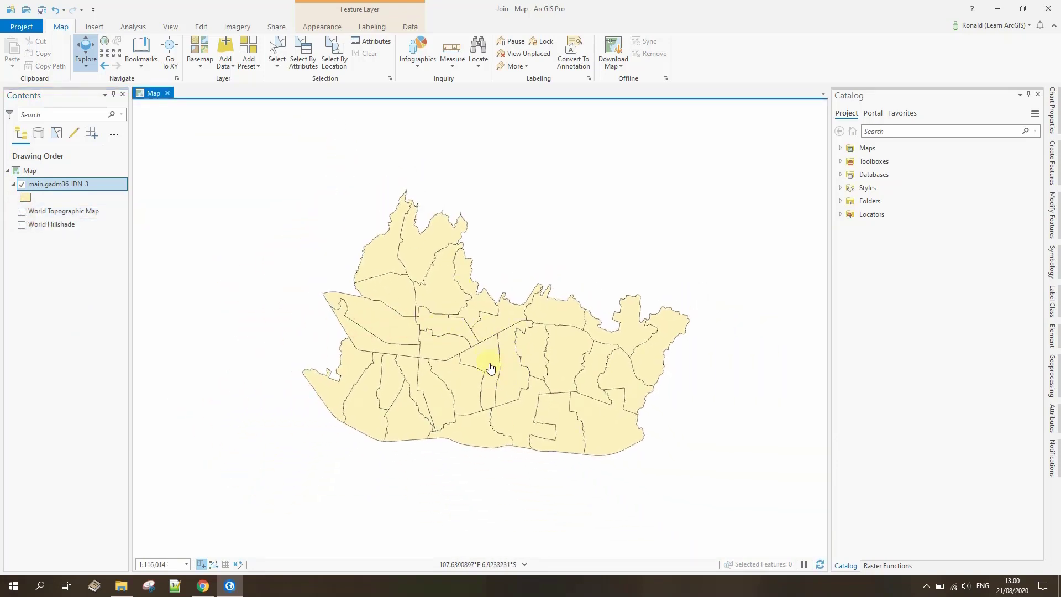
pyautogui.moveTo(490, 367); pyautogui.dragTo(452, 381)
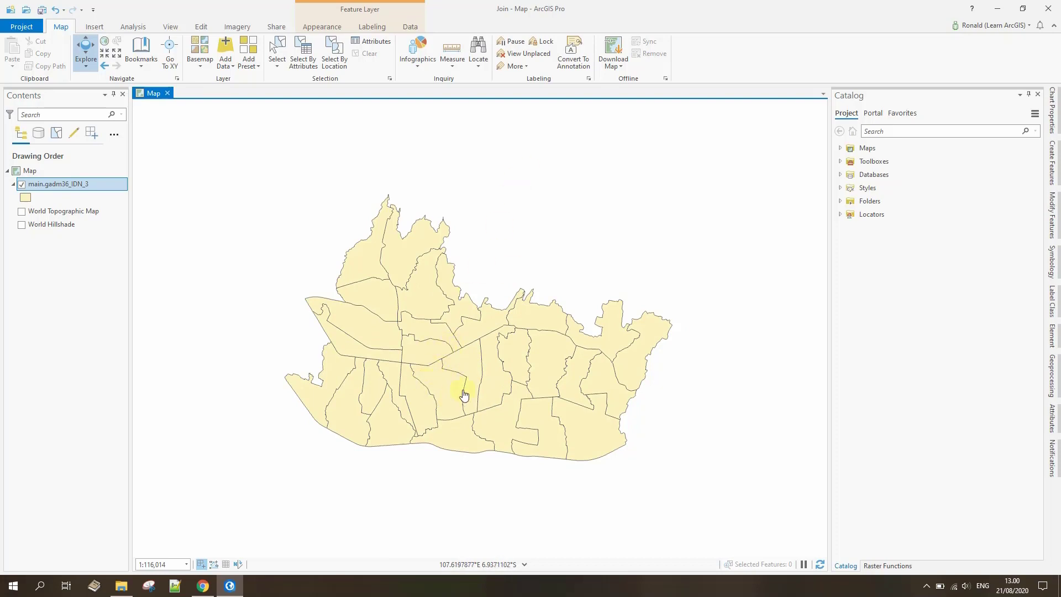
# - Switch to Chrome, search for bps kota bandung and open the Badan Pusat Statistik Kota Bandung website
pyautogui.click(203, 584)
pyautogui.click(150, 9)
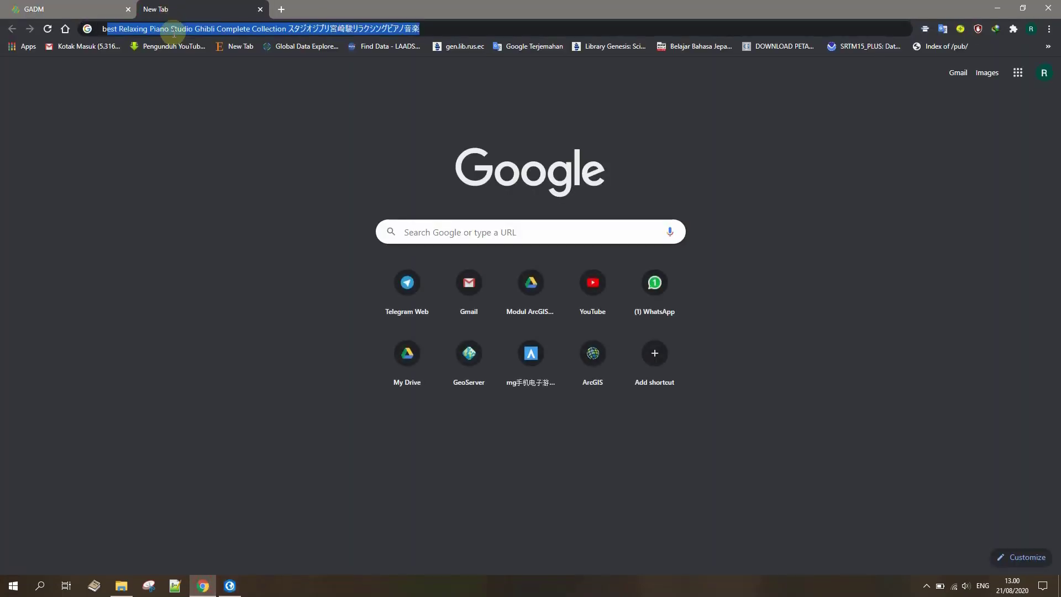
pyautogui.write('bps')
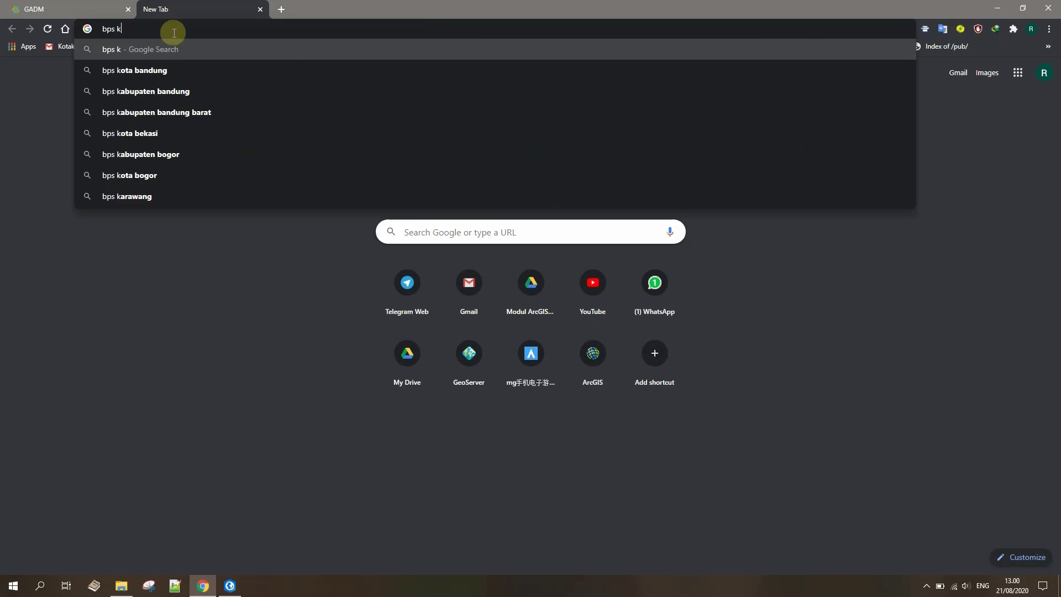
pyautogui.press('Down')
pyautogui.press('Return')
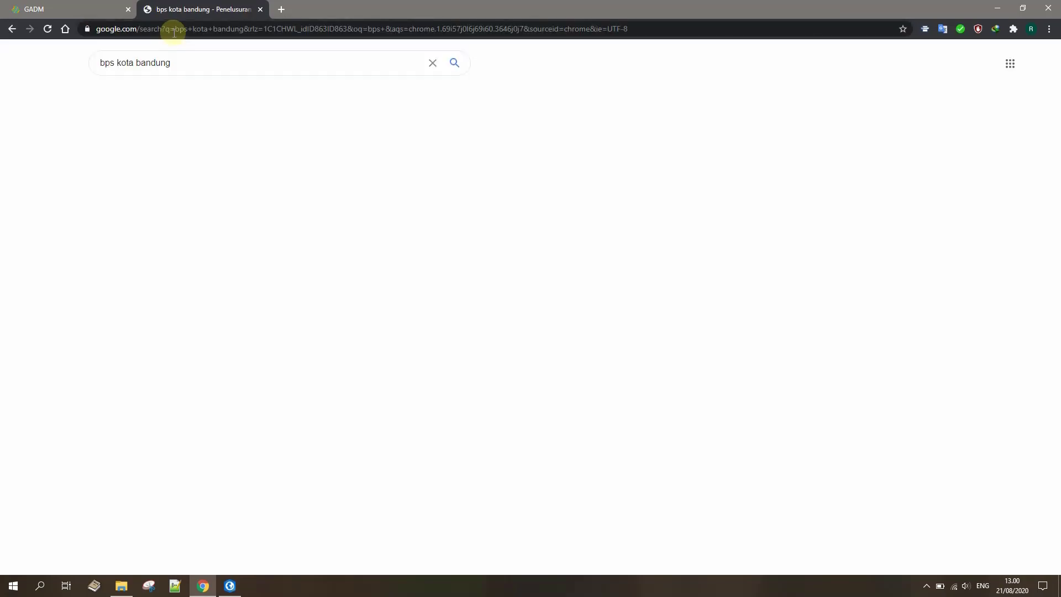
pyautogui.click(138, 154)
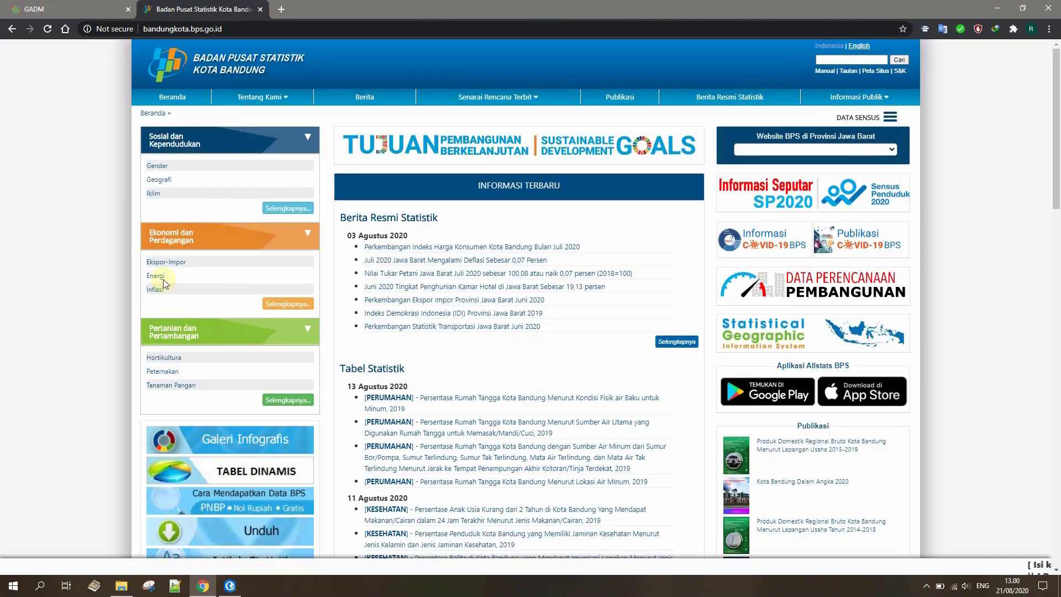
# - Open the 2017-2018 table of population by sex and district (Kecamatan) from the Kependudukan subject
pyautogui.click(157, 172)
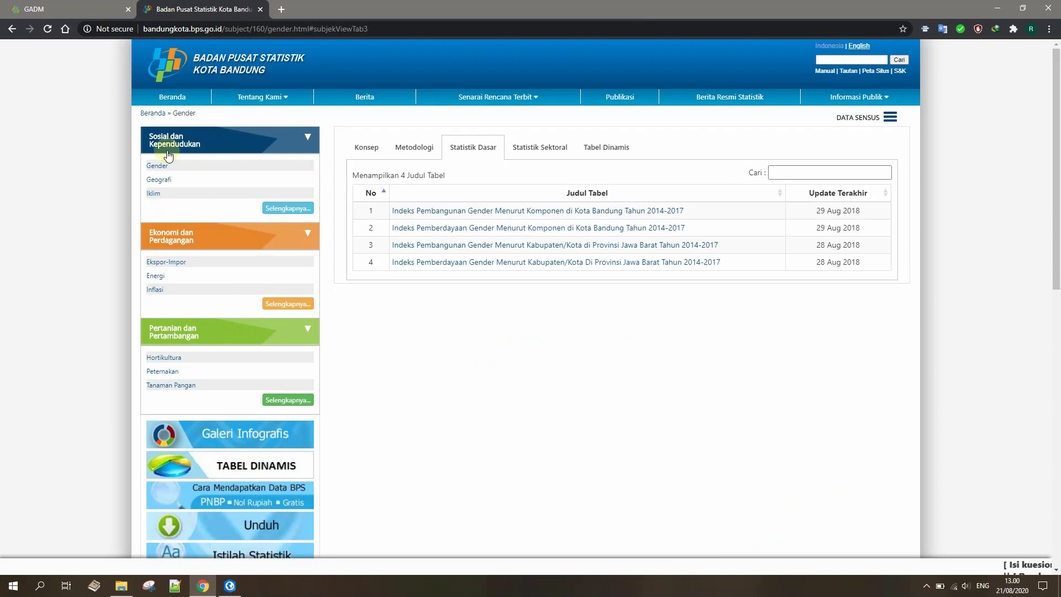
pyautogui.click(300, 212)
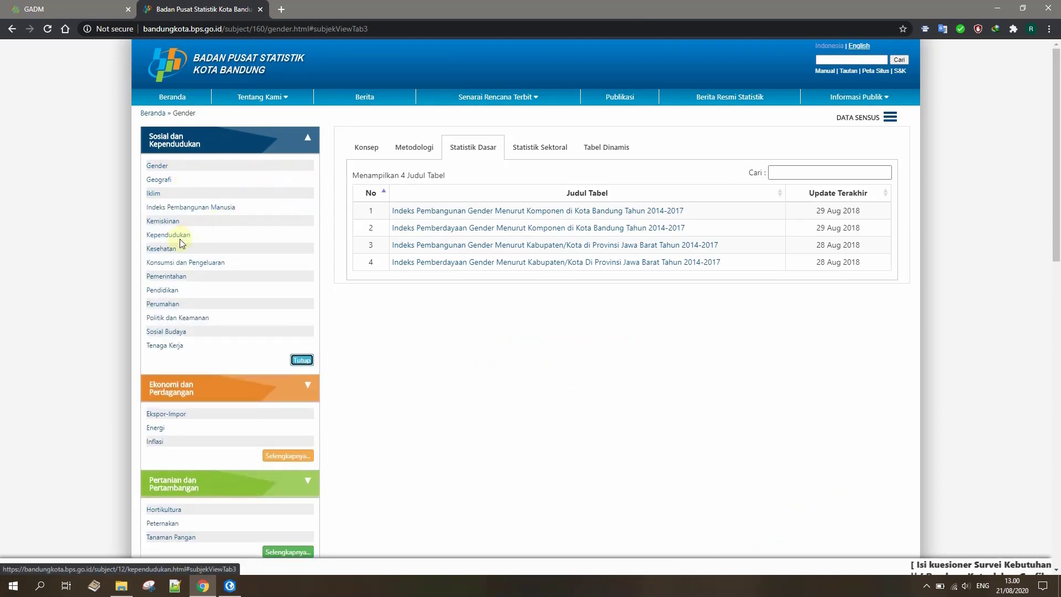
pyautogui.click(161, 234)
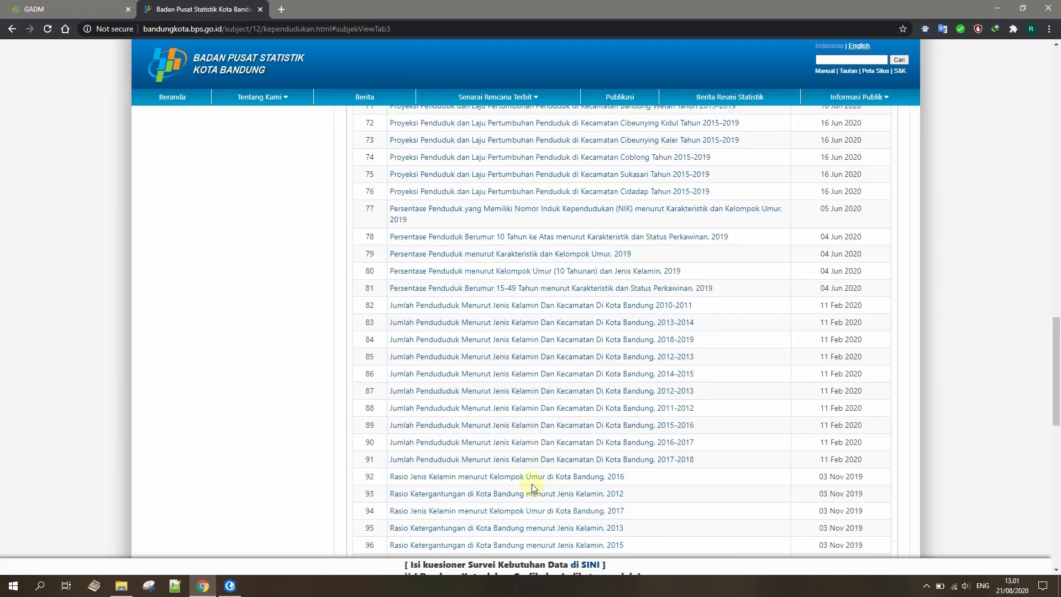
pyautogui.click(484, 464)
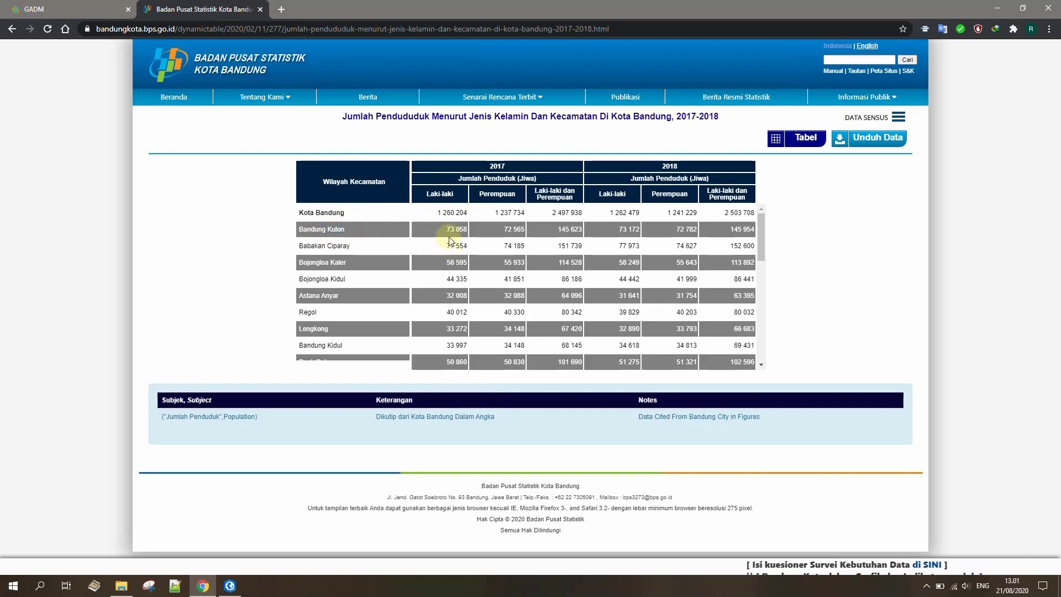
# - Check the 2017 and 2018 population columns and download the table as an XLS file, opening it in Excel
pyautogui.moveTo(451, 229); pyautogui.dragTo(471, 223)
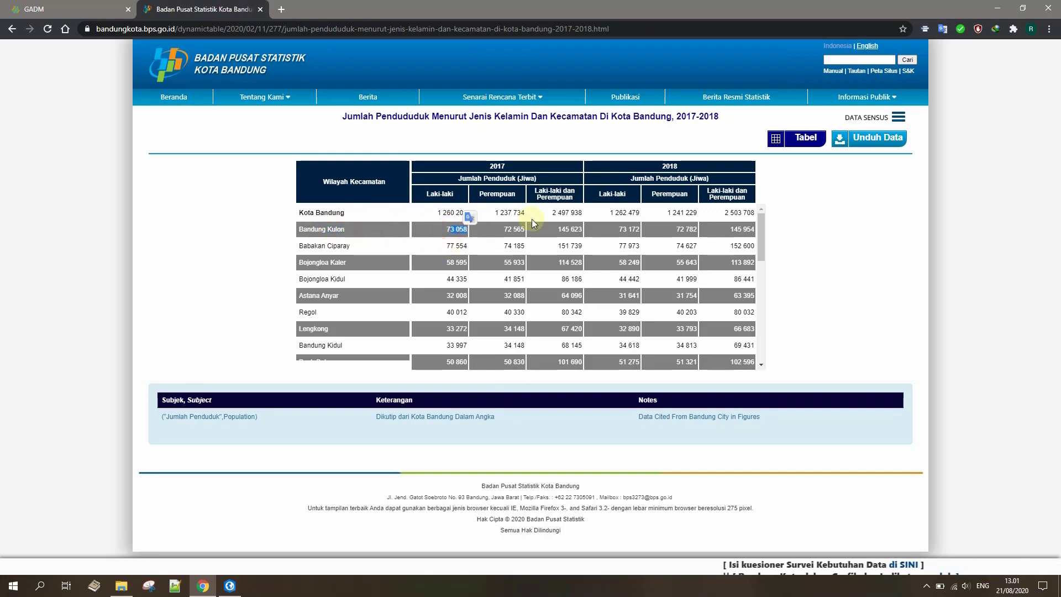
pyautogui.click(504, 232)
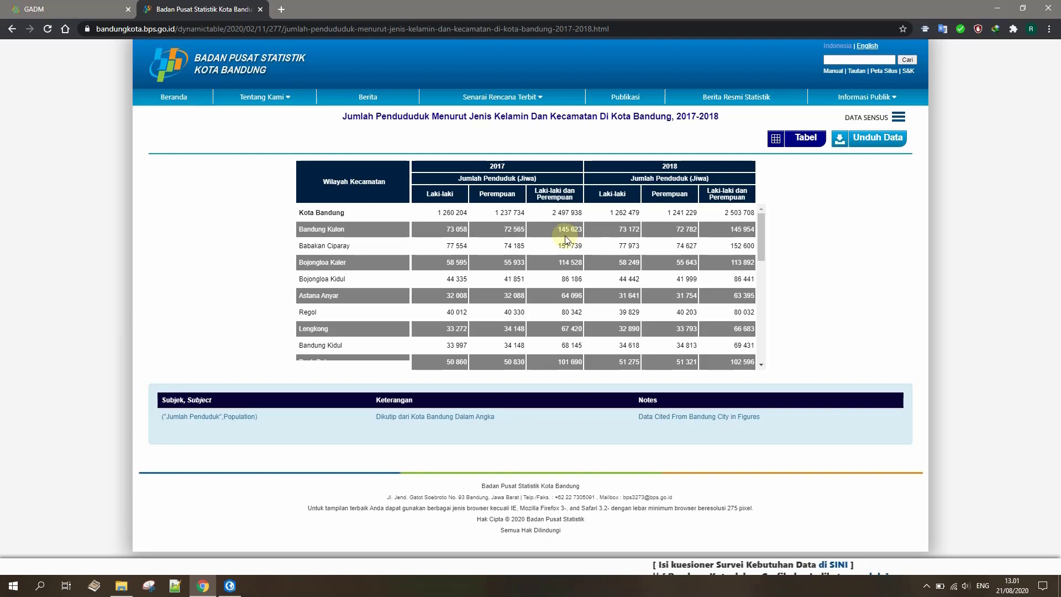
pyautogui.moveTo(557, 229); pyautogui.dragTo(570, 229)
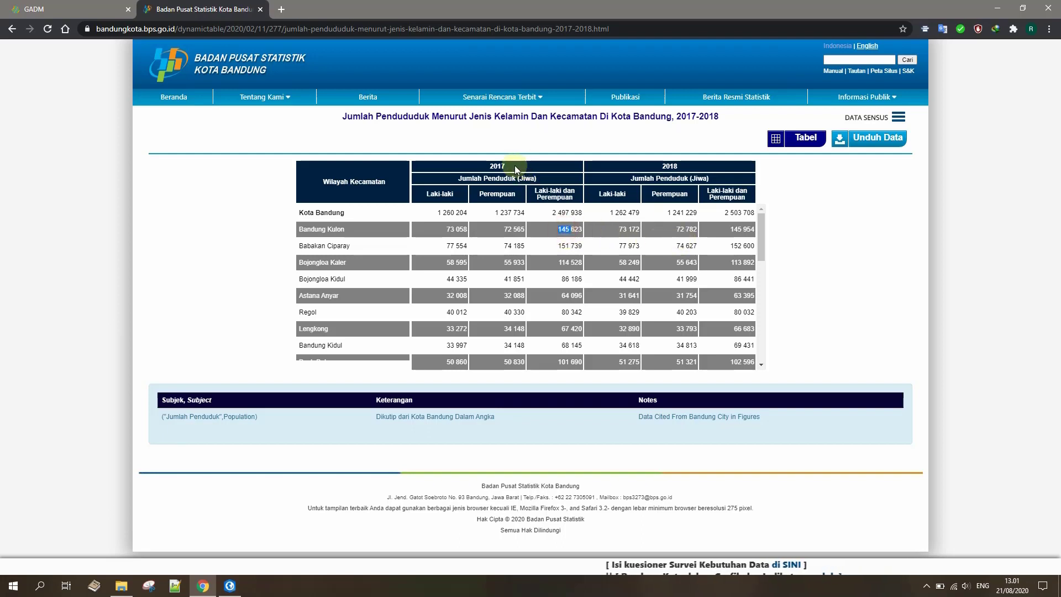
pyautogui.click(568, 256)
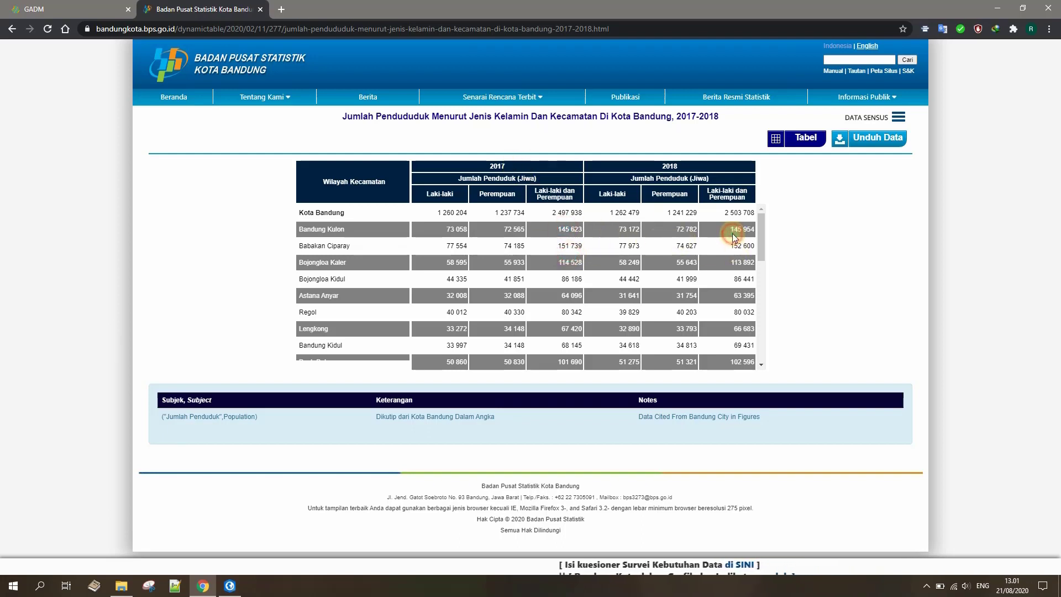
pyautogui.click(882, 144)
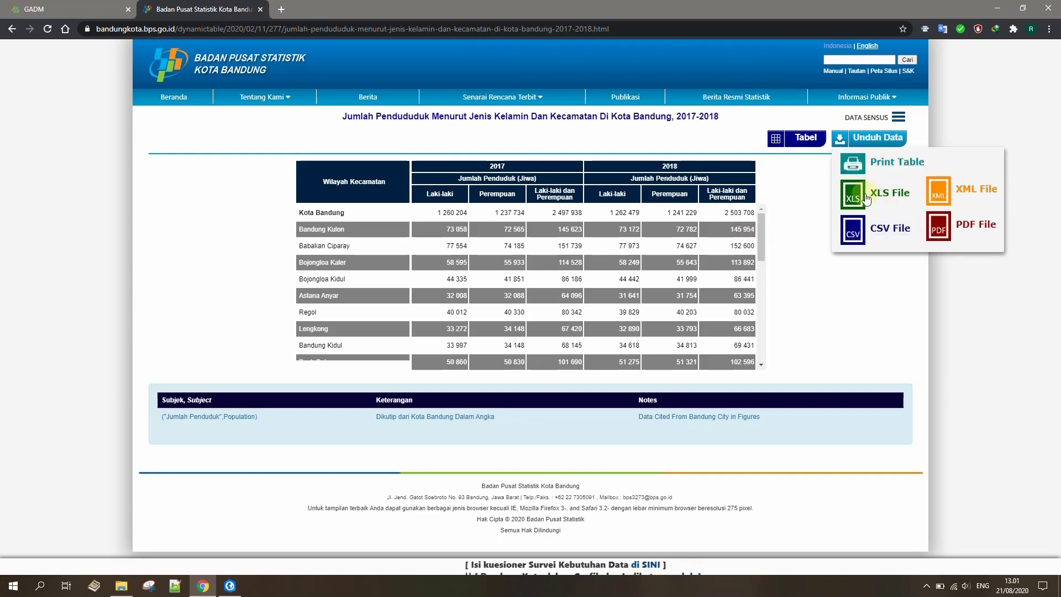
pyautogui.click(865, 199)
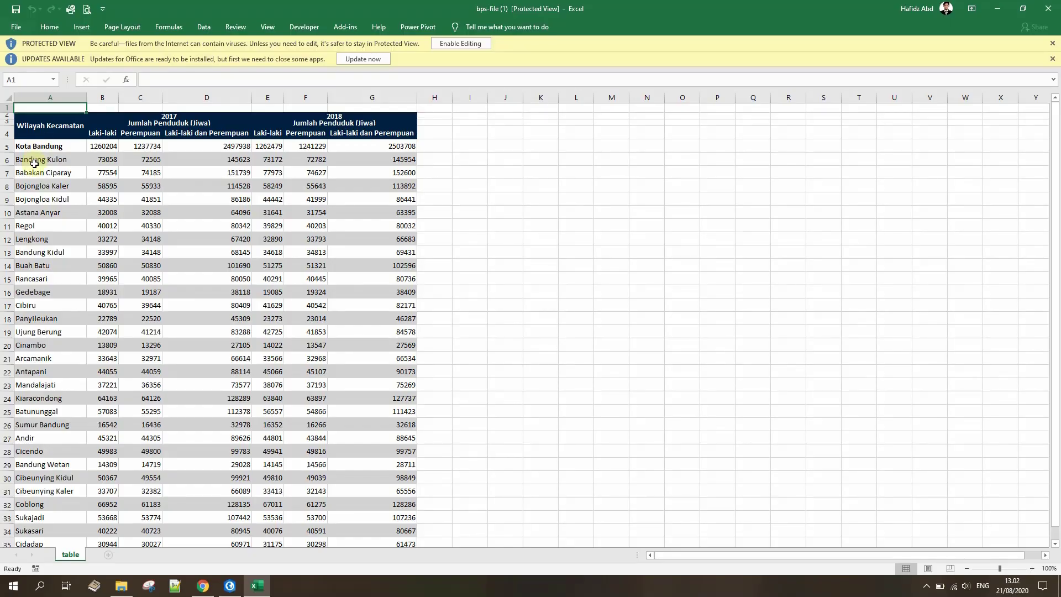
# - Enable editing of the downloaded bps-file workbook and delete the Kota Bandung total row above the districts
pyautogui.click(35, 161)
pyautogui.click(51, 145)
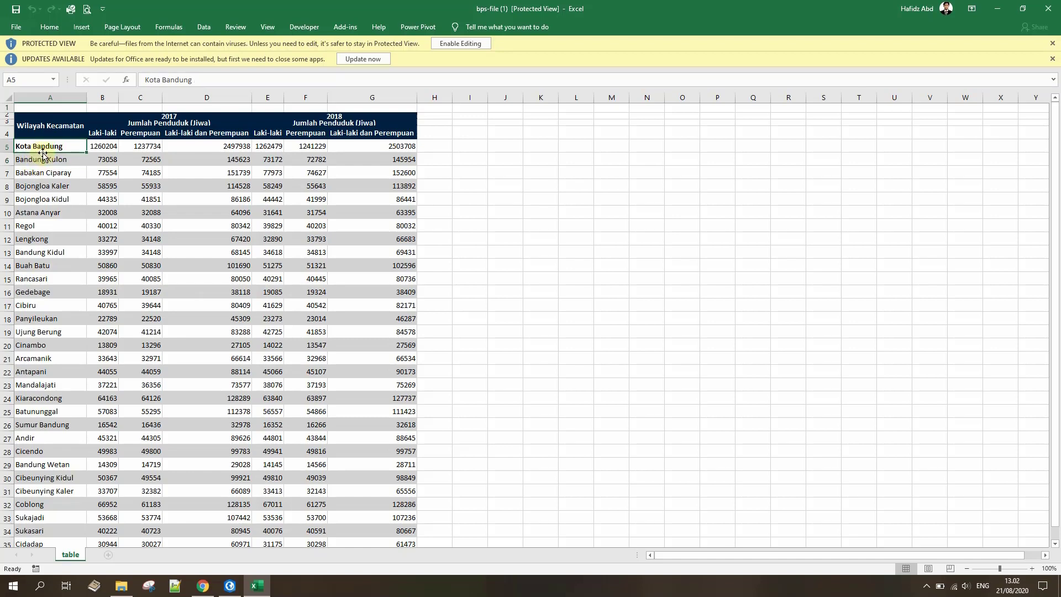
pyautogui.click(44, 159)
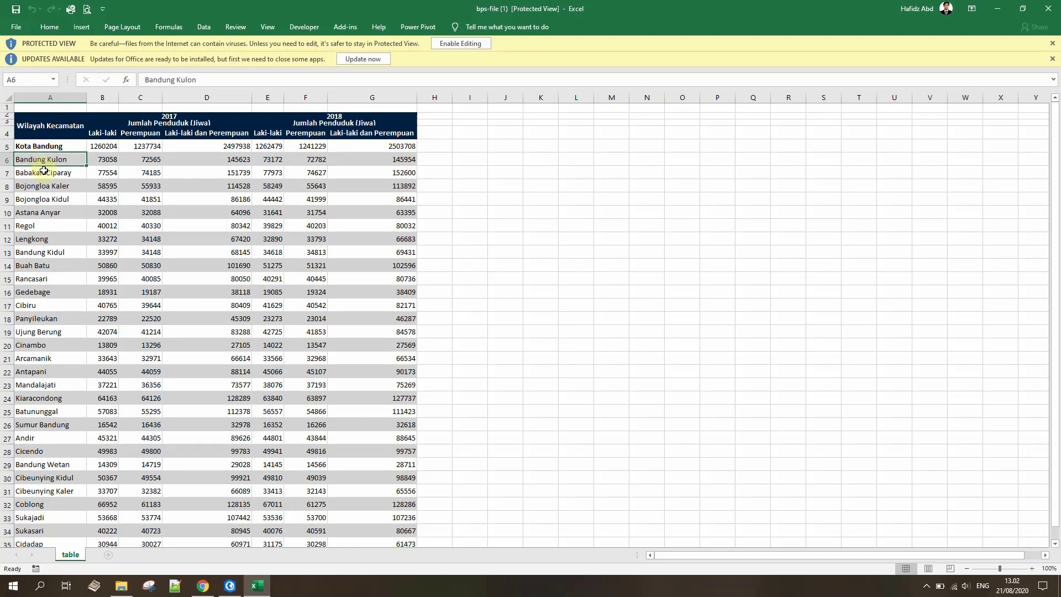
pyautogui.click(41, 175)
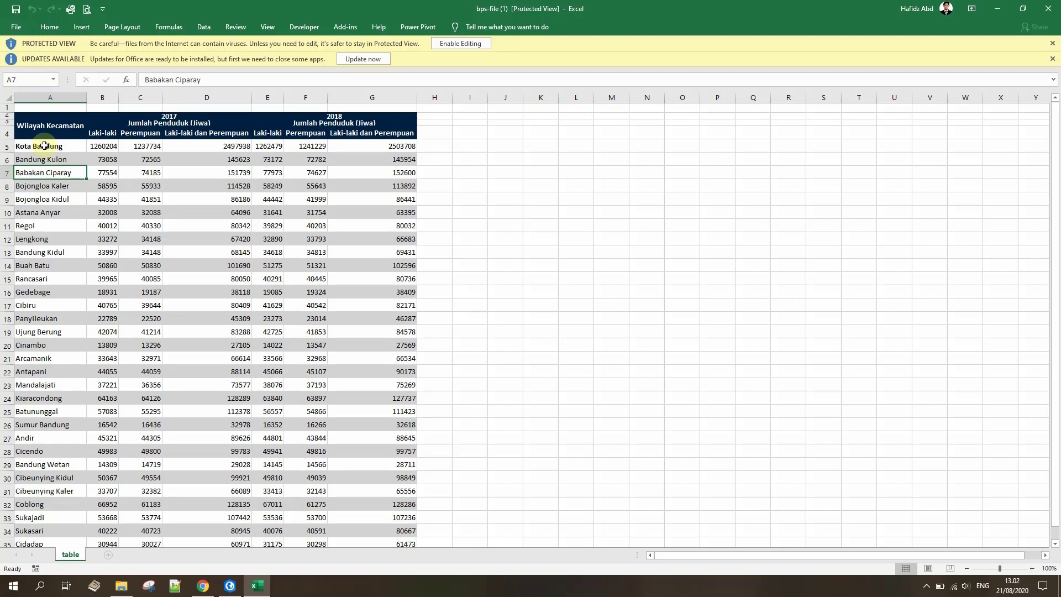
pyautogui.moveTo(45, 146); pyautogui.dragTo(368, 147)
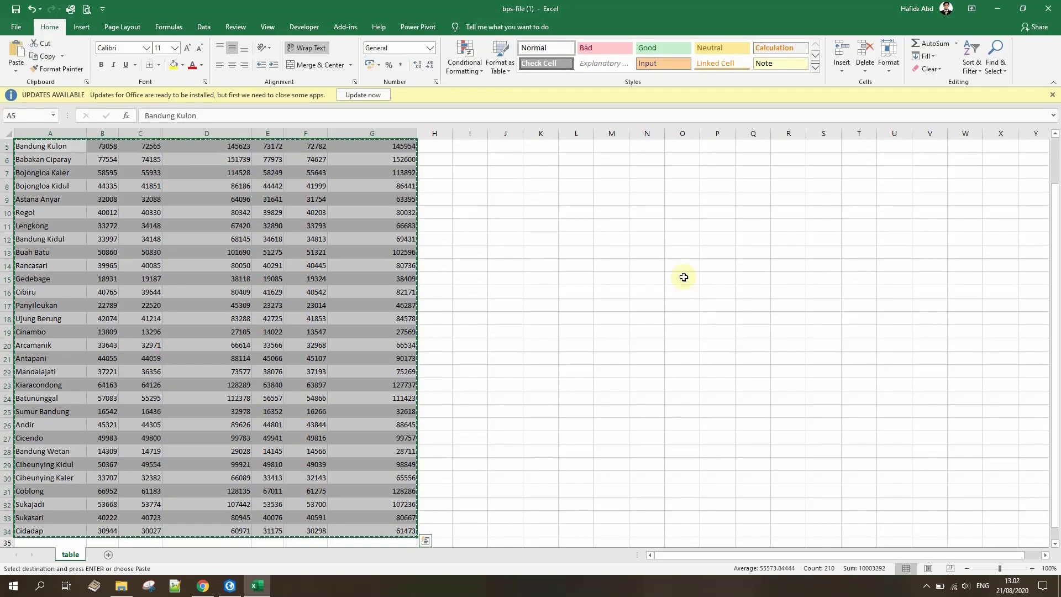
# - Move the district data to a block starting at J5, fit column J and enter the header Kecamatan in J4
pyautogui.moveTo(30, 188); pyautogui.dragTo(504, 176)
pyautogui.doubleClick(523, 134)
pyautogui.click(518, 168)
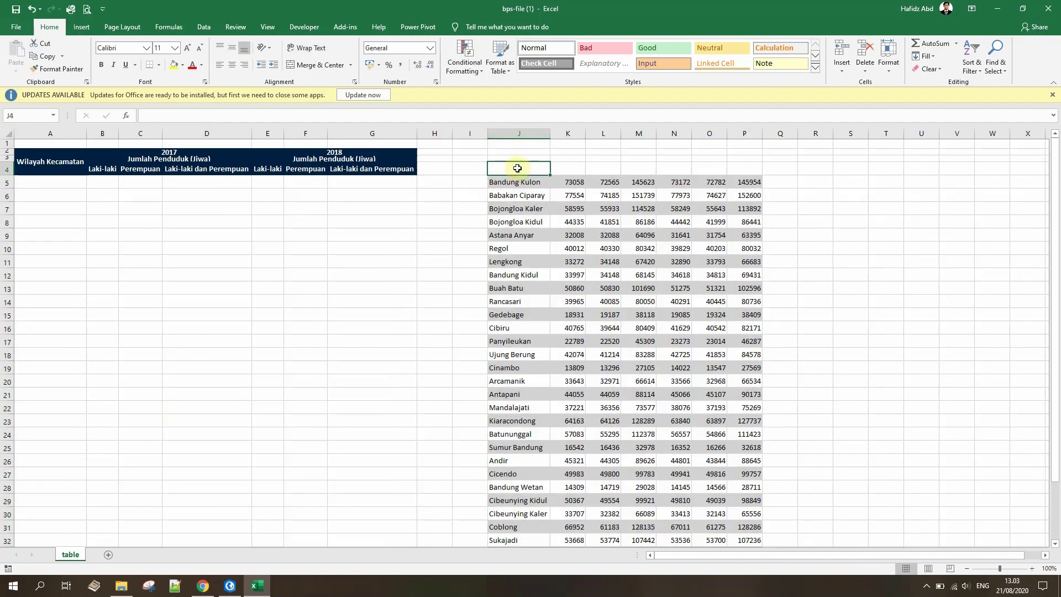
pyautogui.write('Kecamatan')
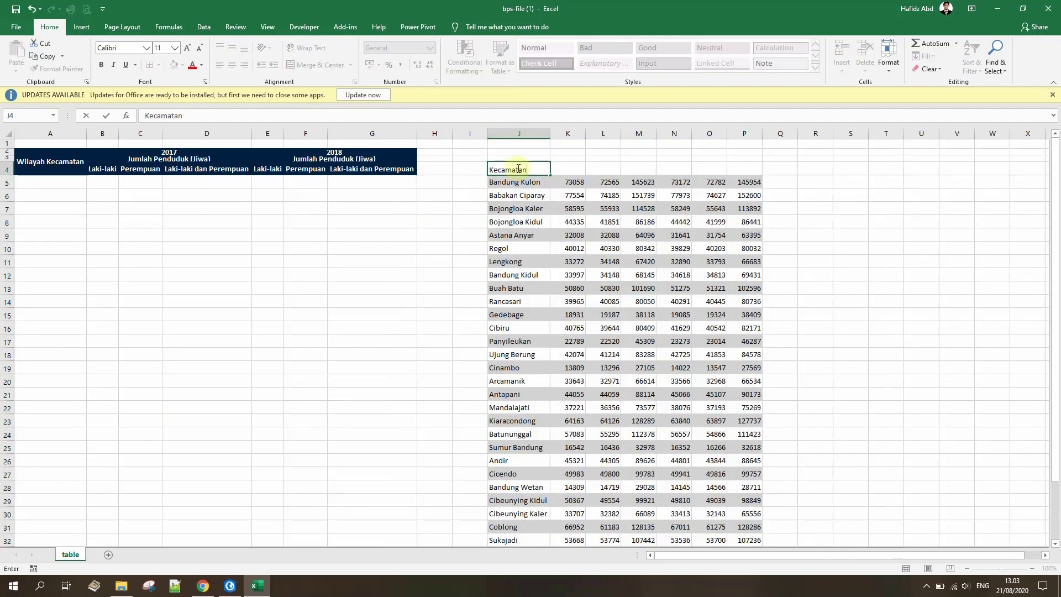
pyautogui.press('Tab')
# - Enter Laki-laki_2017 as the header in K4, fit column K and copy the header cell
pyautogui.write('Lakai')
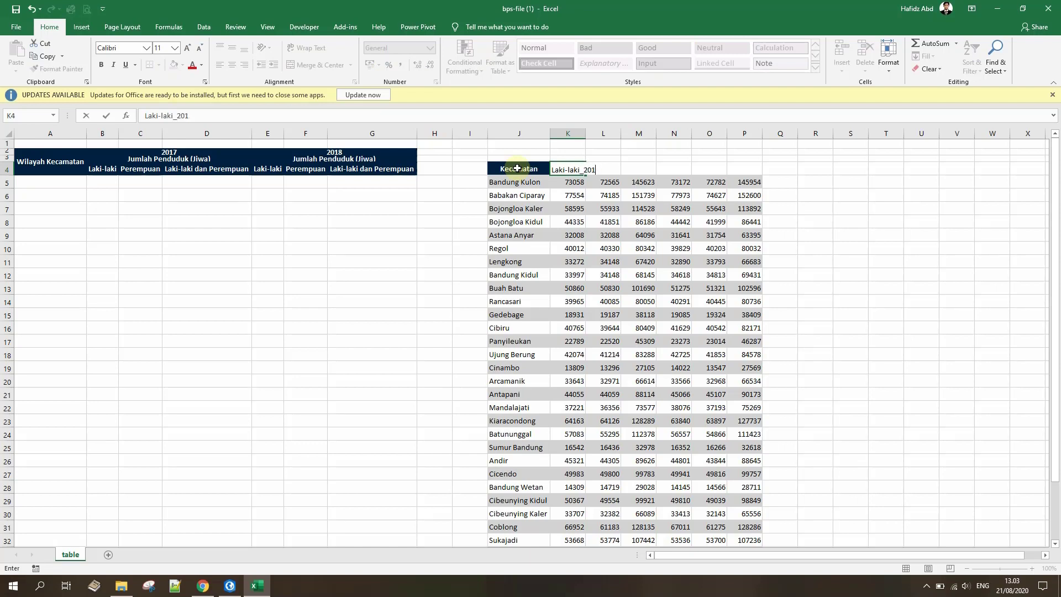
pyautogui.press('Return')
pyautogui.doubleClick(586, 133)
pyautogui.click(587, 168)
pyautogui.hotkey('ctrl', 'c')
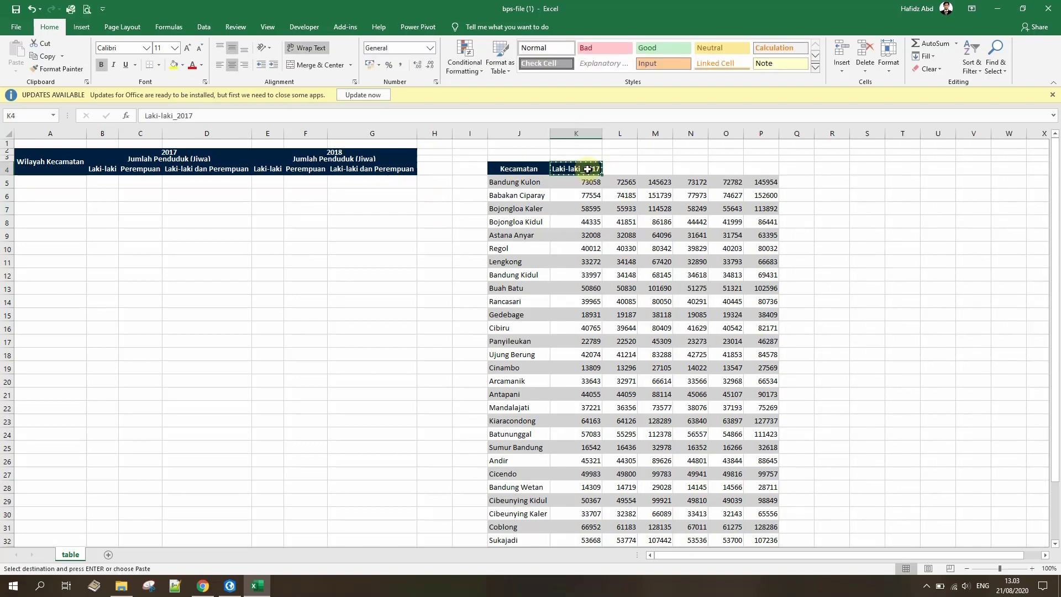
# - Copy the population headers B4:G4 to K4:P4 and fit the widths of the destination columns
pyautogui.moveTo(94, 169); pyautogui.dragTo(369, 167)
pyautogui.hotkey('ctrl', 'c')
pyautogui.click(564, 167)
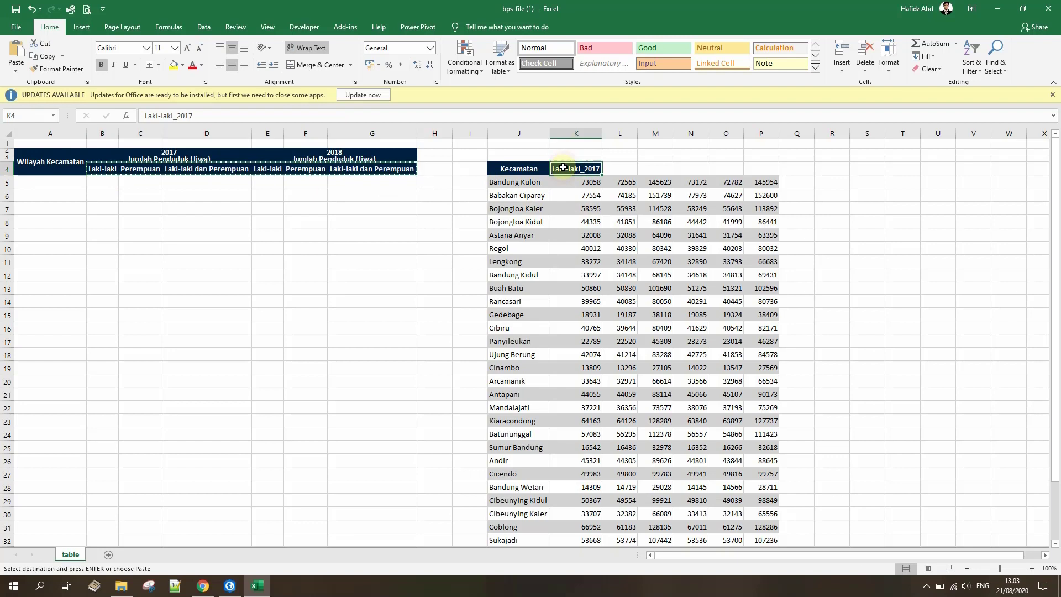
pyautogui.hotkey('ctrl', 'v')
pyautogui.doubleClick(637, 134)
pyautogui.doubleClick(681, 134)
pyautogui.doubleClick(769, 134)
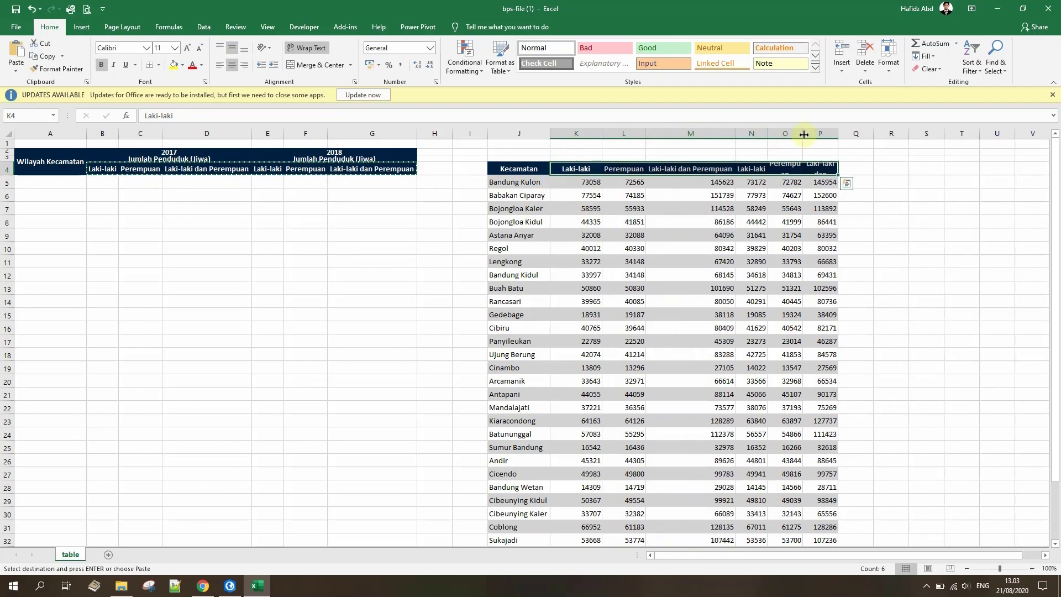
pyautogui.doubleClick(803, 133)
pyautogui.doubleClick(847, 132)
# - Rename the headers in K4 and L4 as Laki-laki 2017 and Perempuan 2018, and fit column L
pyautogui.click(327, 115)
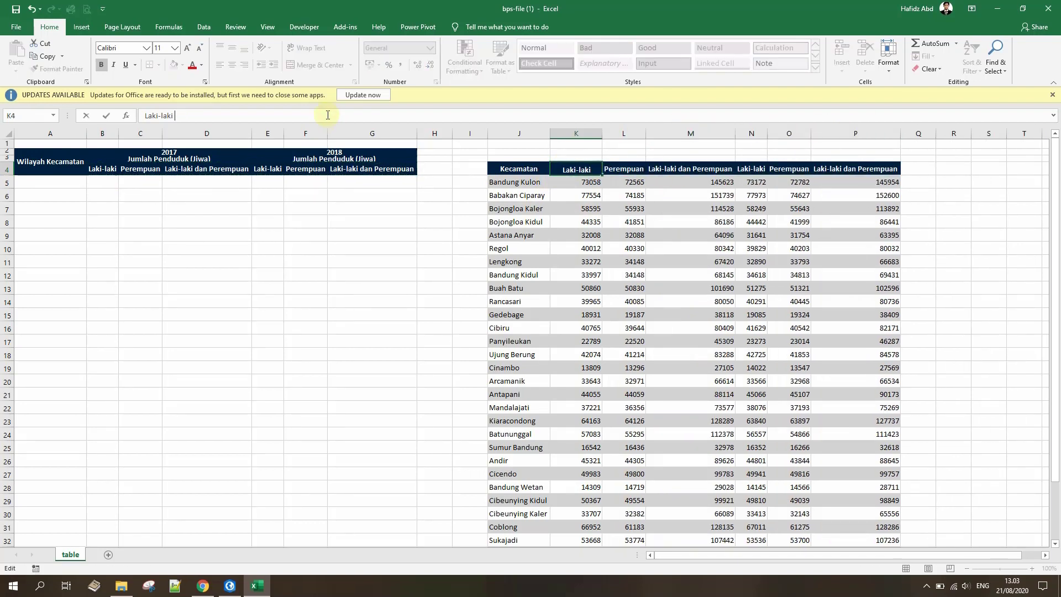
pyautogui.write('2017')
pyautogui.press('Tab')
pyautogui.click(219, 116)
pyautogui.write('2018')
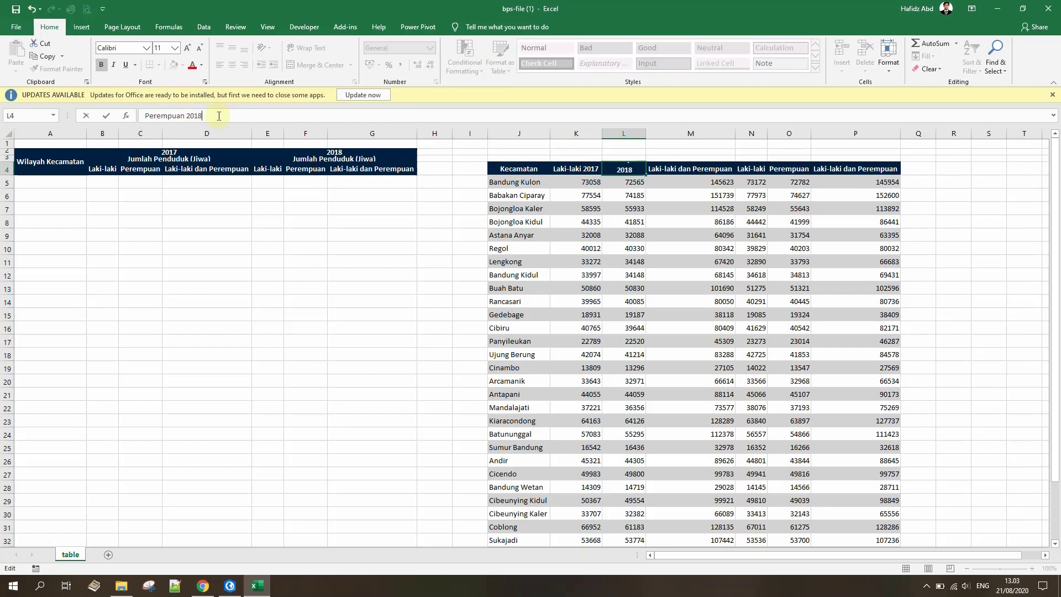
pyautogui.press('Tab')
pyautogui.doubleClick(646, 134)
# - Rename the header in M4 as Laki-laki dan Perempuan 2017 and fit column M
pyautogui.click(375, 116)
pyautogui.write('2018')
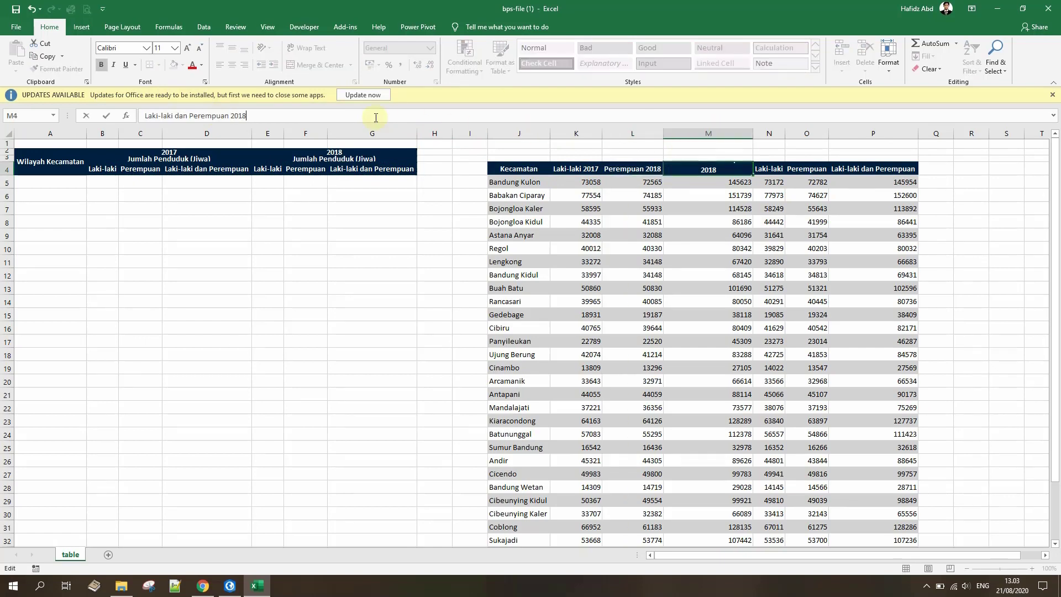
pyautogui.press('Tab')
pyautogui.doubleClick(753, 134)
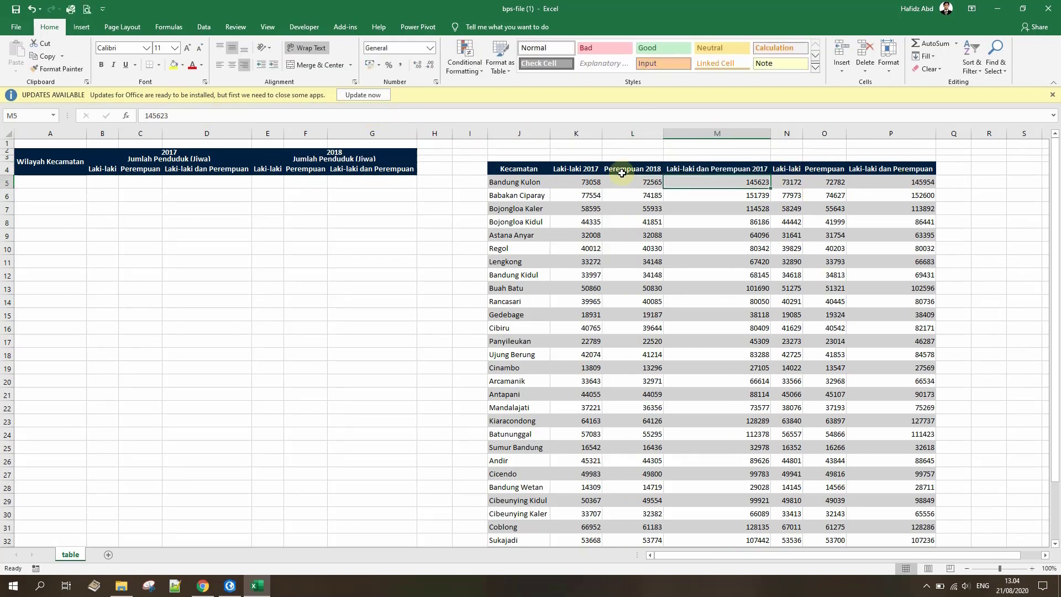
# - Correct the year in the L4 header so it reads Perempuan 2017
pyautogui.click(624, 168)
pyautogui.click(245, 114)
pyautogui.press('BackSpace')
pyautogui.write('7')
# - Rename the headers in N4, O4 and P4 as Laki-laki 2018, Perempuan 2018 and Laki-laki dan Perempuan 2018
pyautogui.click(785, 169)
pyautogui.click(296, 115)
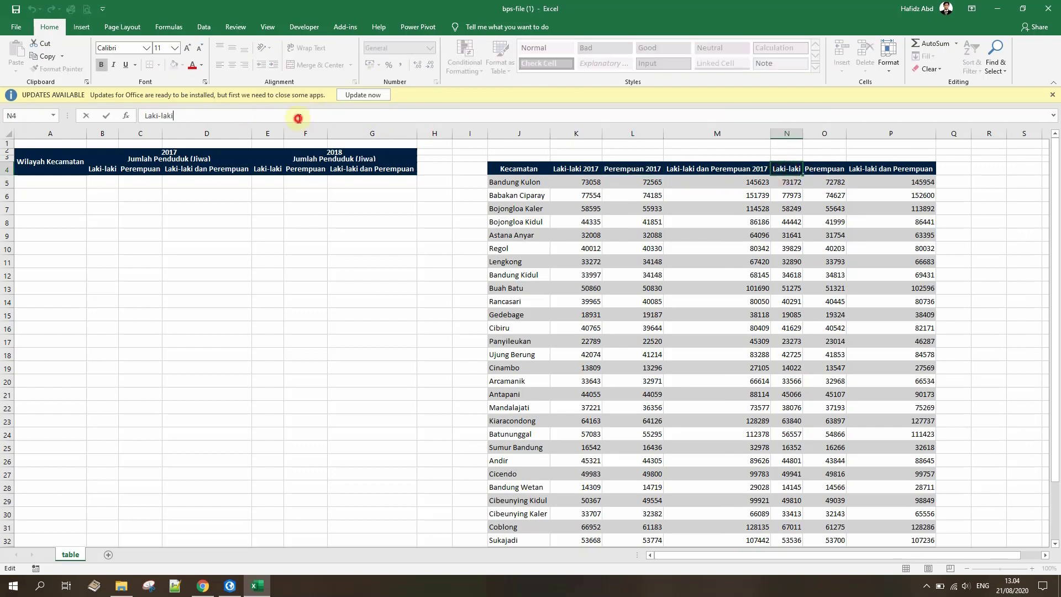
pyautogui.write('2018')
pyautogui.press('Tab')
pyautogui.click(211, 115)
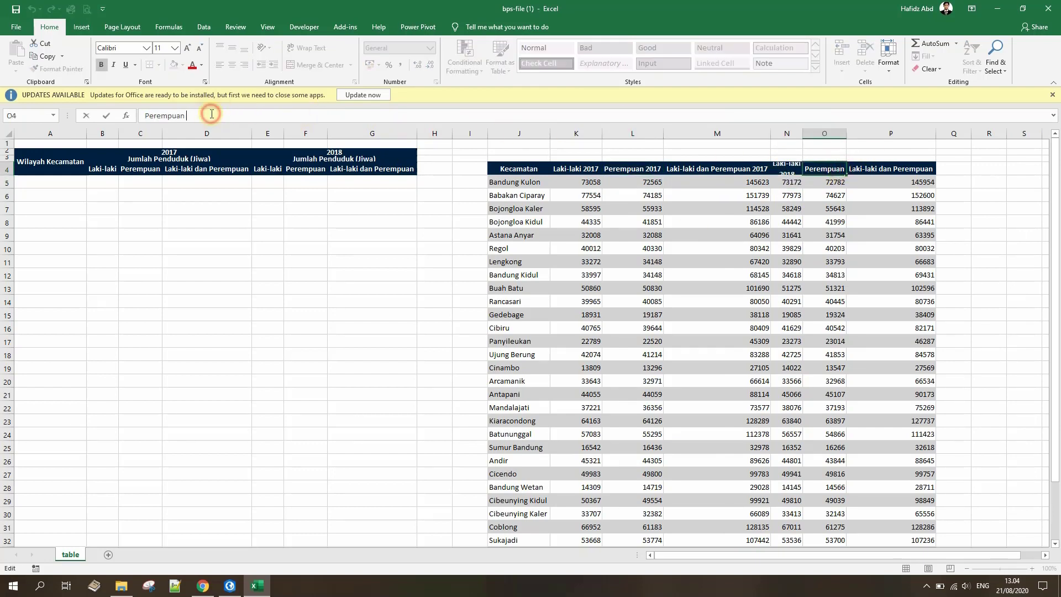
pyautogui.write('2018')
pyautogui.press('Tab')
pyautogui.click(260, 116)
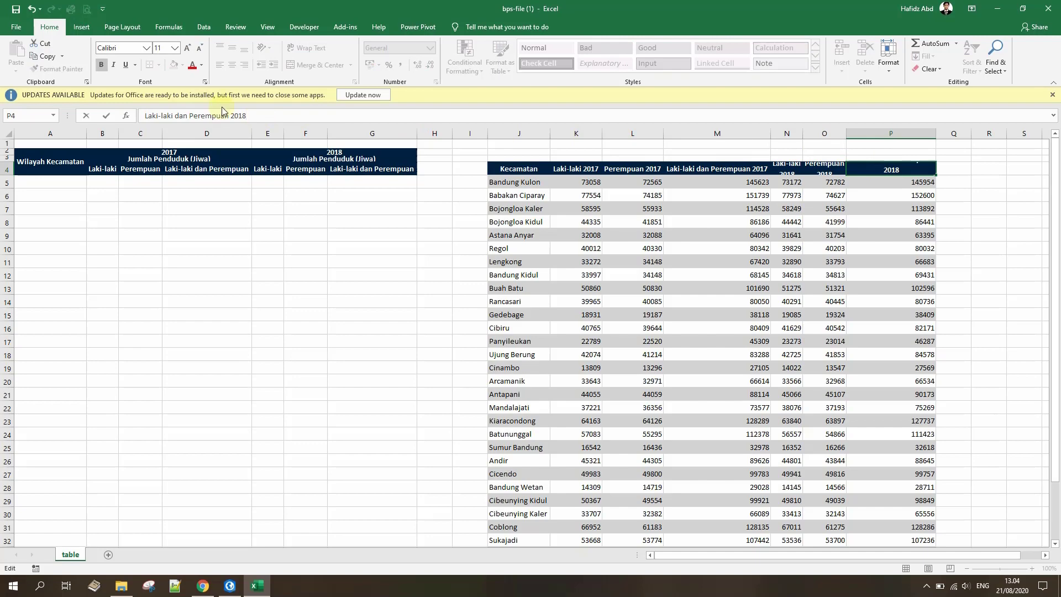
pyautogui.write('2018')
pyautogui.click(435, 221)
# - Delete columns A:I before the population table and rows 1 to 3 above its headers
pyautogui.moveTo(469, 134); pyautogui.dragTo(9, 145)
pyautogui.rightClick(35, 134)
pyautogui.click(62, 223)
pyautogui.rightClick(10, 146)
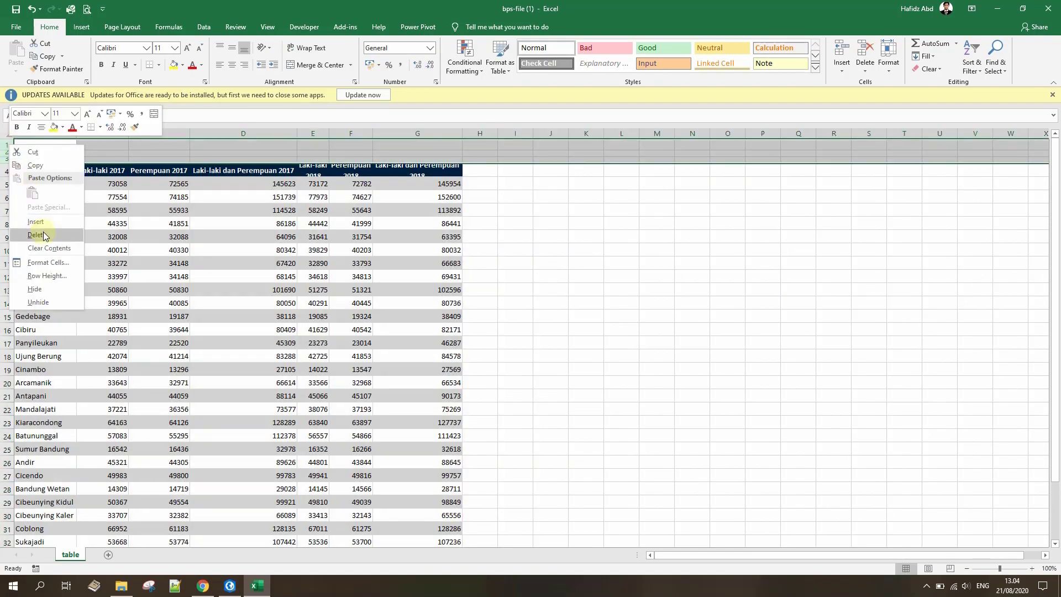
pyautogui.click(36, 235)
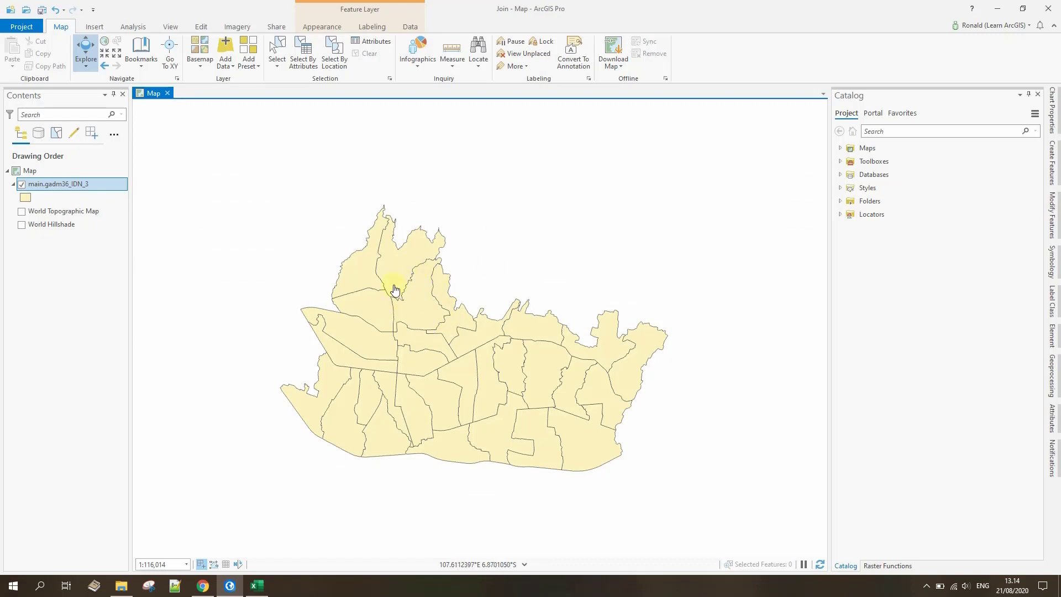
# - Switch to Chrome and follow the Microsoft Download Center link in the Esri help page on working with Excel files in ArcGIS Pro
pyautogui.click(203, 585)
pyautogui.scroll(10, 574, 354)
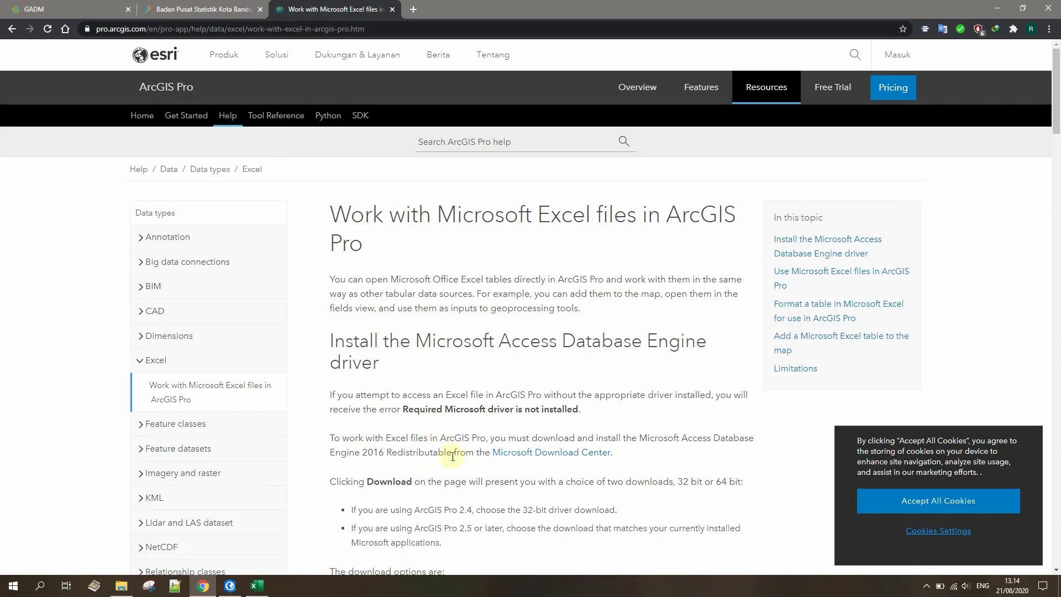
pyautogui.scroll(-1, 453, 465)
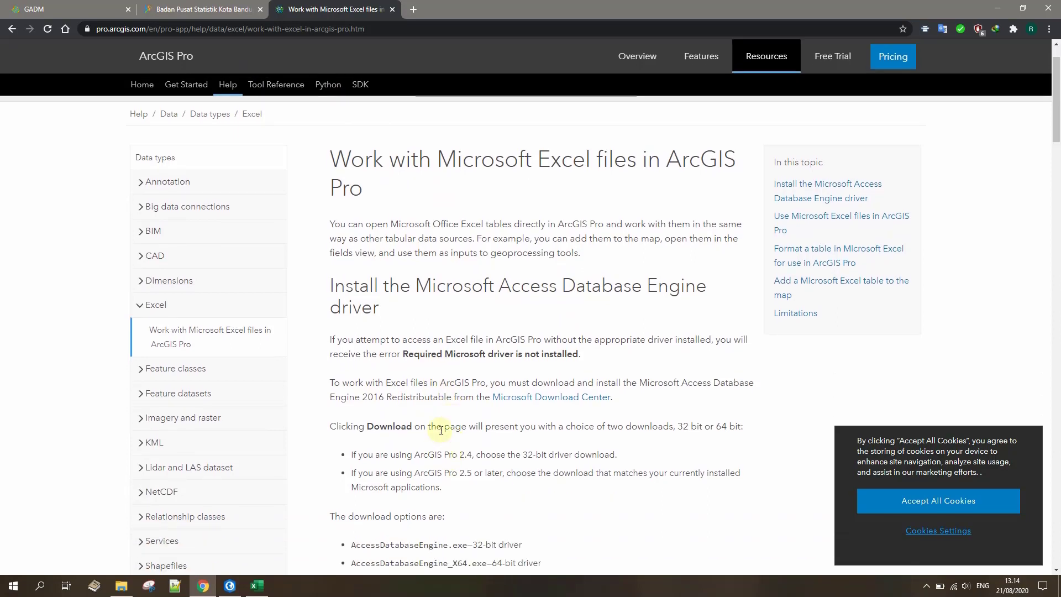
pyautogui.click(525, 396)
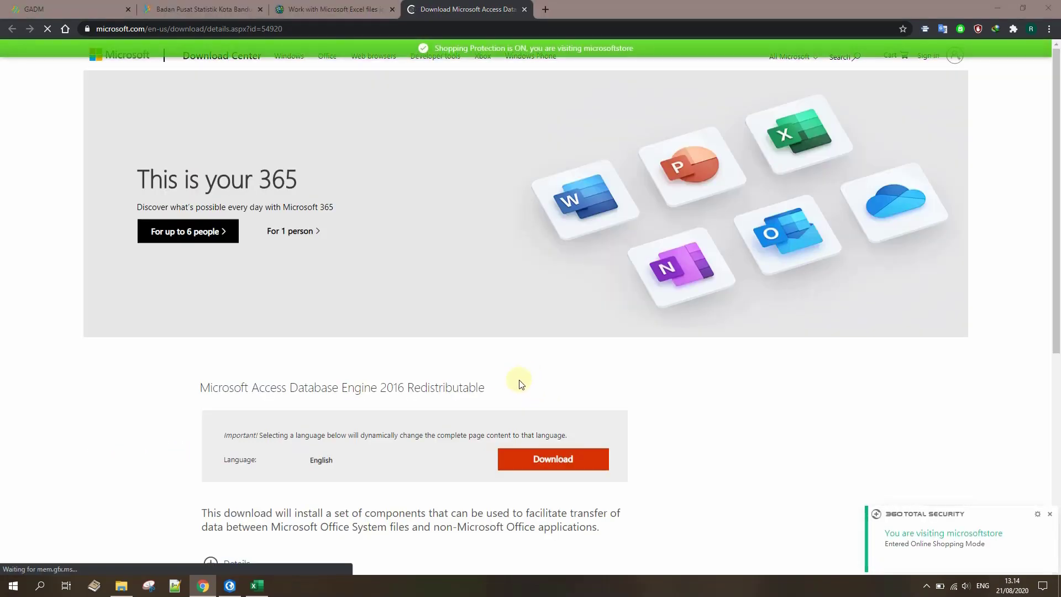
# - Download the 64-bit accessdatabaseengine_X64.exe of Microsoft Access Database Engine 2016 Redistributable
pyautogui.scroll(-3, 517, 379)
pyautogui.click(555, 313)
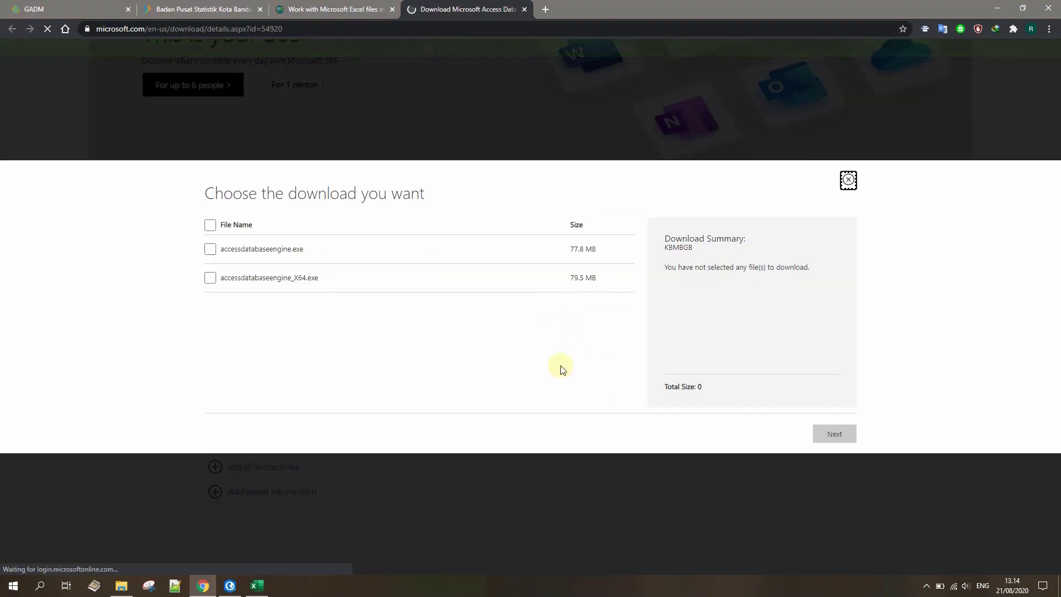
pyautogui.click(211, 277)
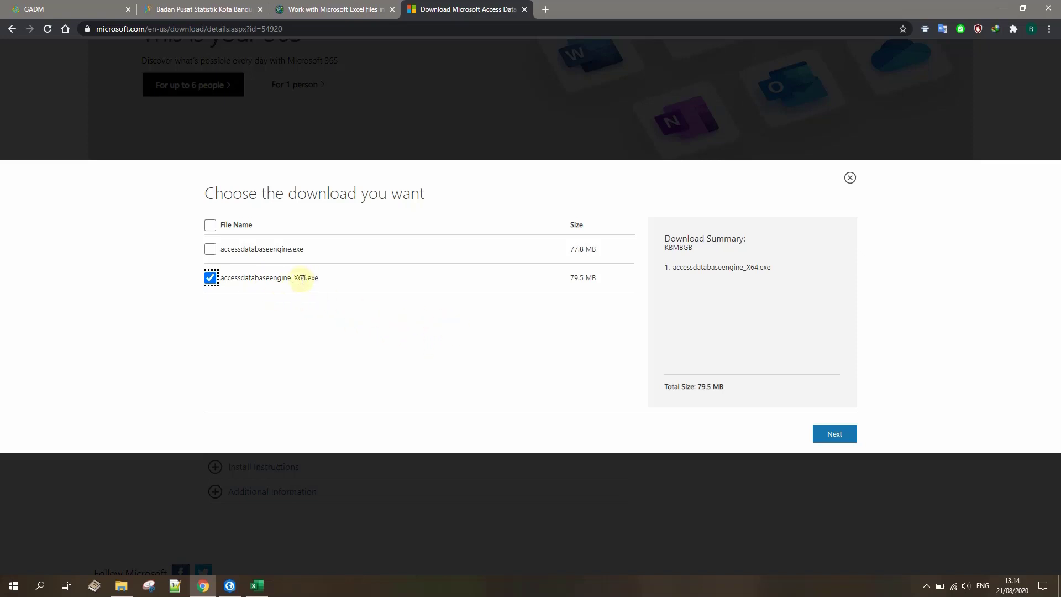
pyautogui.click(831, 436)
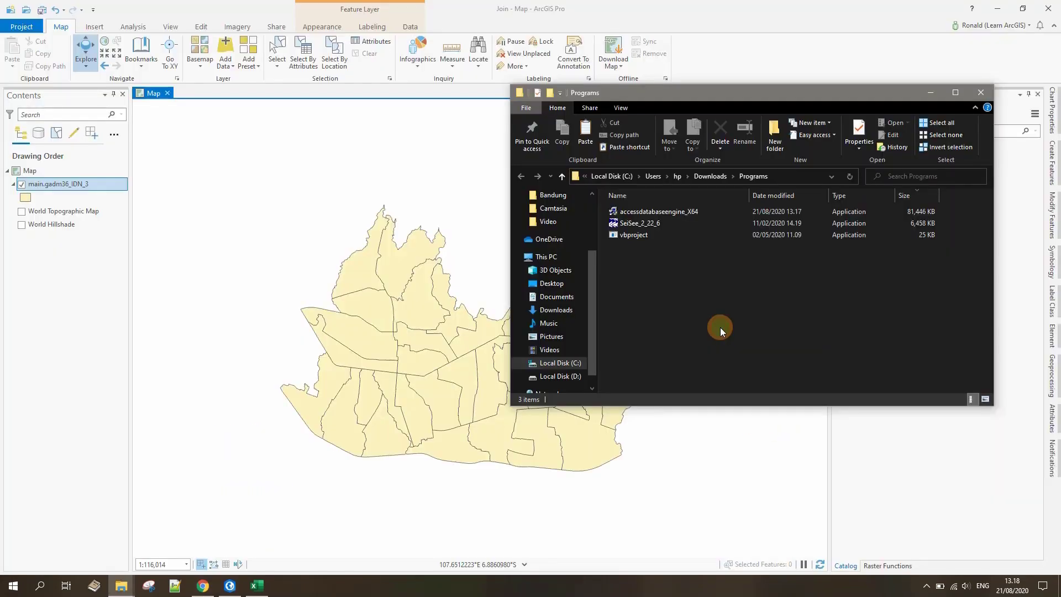
# - Run accessdatabaseengine_X64 from the Programs download folder, accept the license terms and install Microsoft Access database engine 2016
pyautogui.click(663, 215)
pyautogui.doubleClick(663, 215)
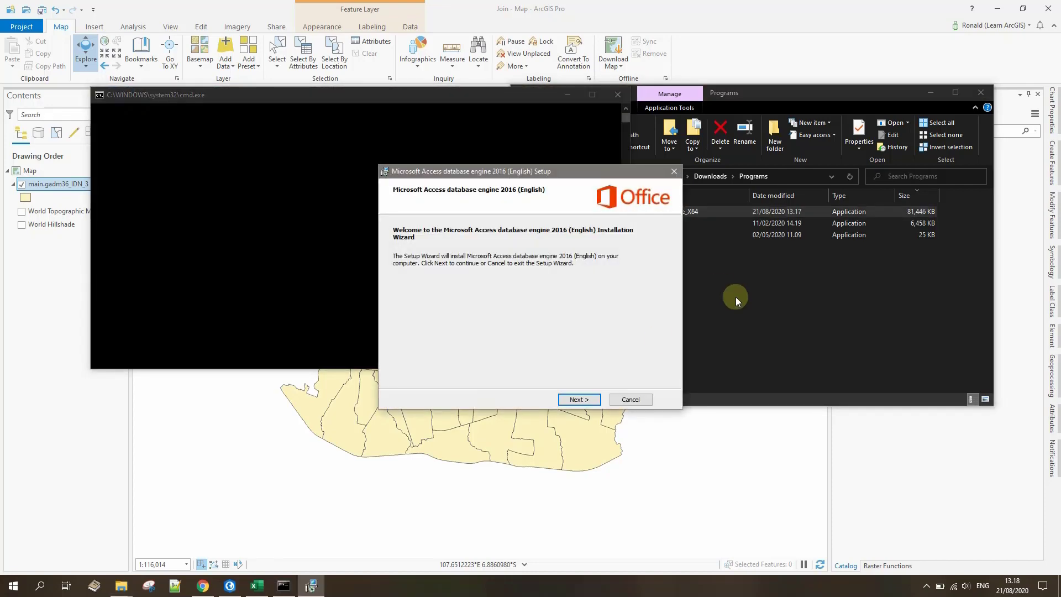
pyautogui.click(572, 397)
pyautogui.click(480, 377)
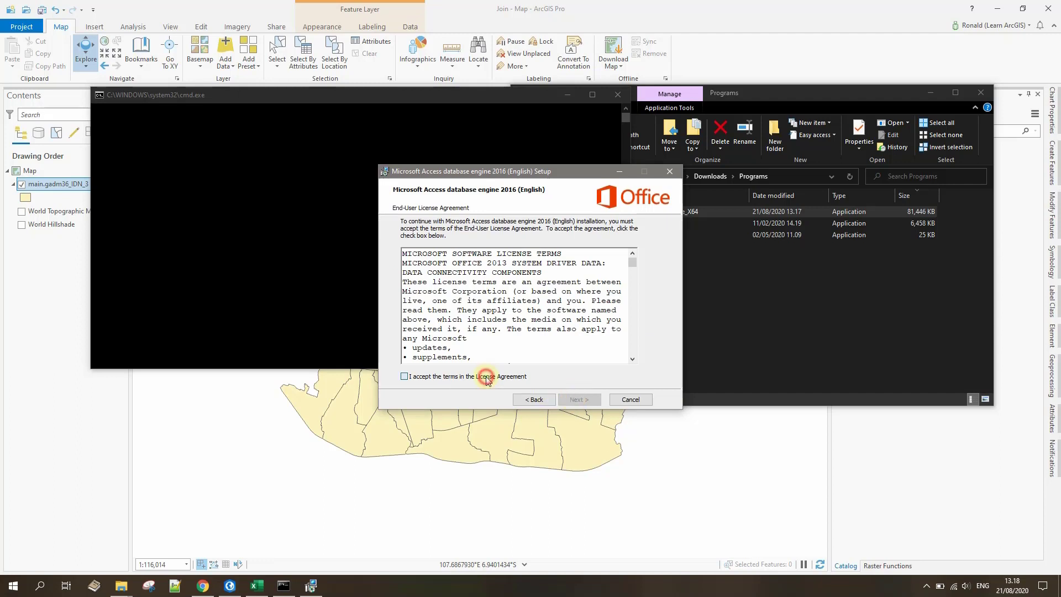
pyautogui.click(579, 399)
pyautogui.click(583, 399)
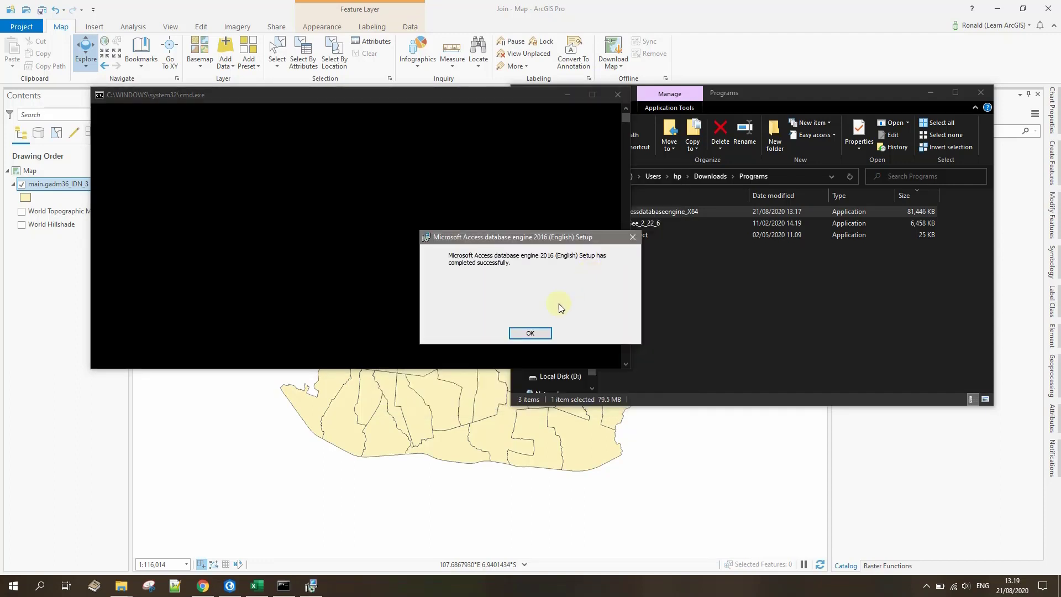
pyautogui.click(535, 337)
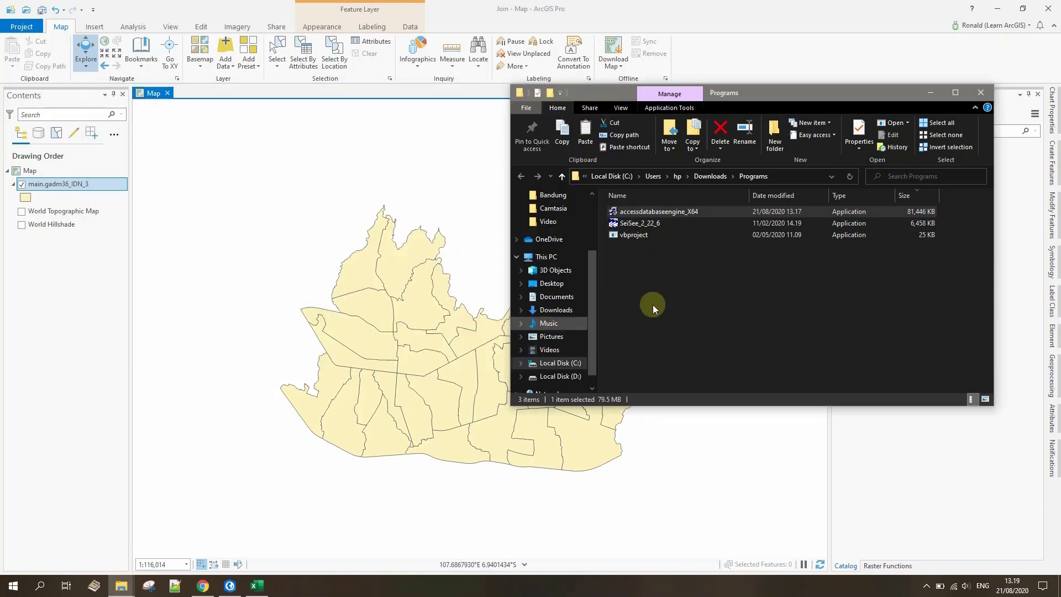
pyautogui.click(723, 310)
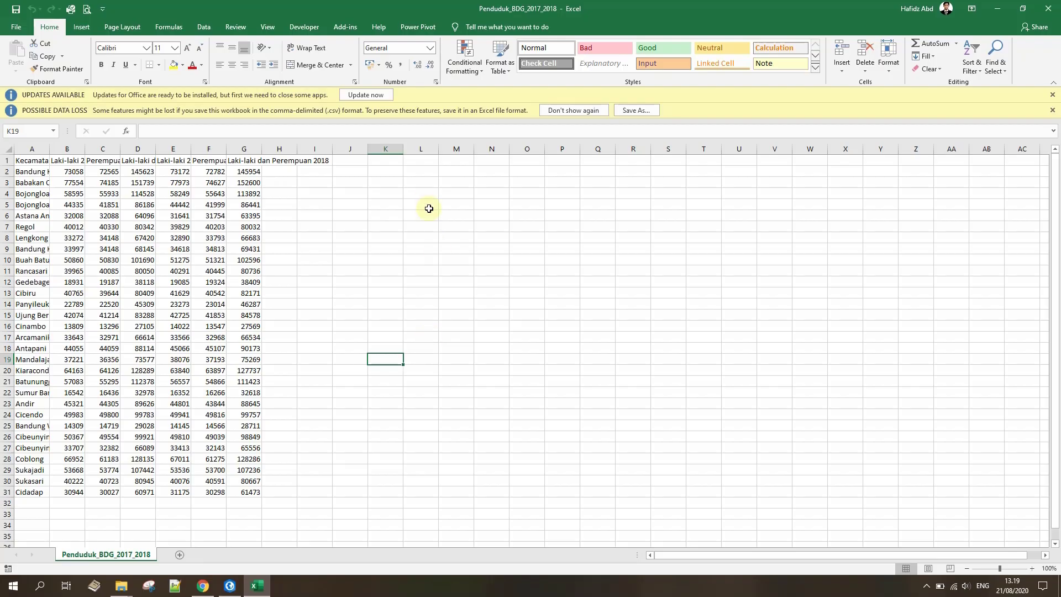
# - Fit column A of the Penduduk_BDG_2017_2018 sheet to its contents and look over the district names in A2:A31
pyautogui.click(425, 205)
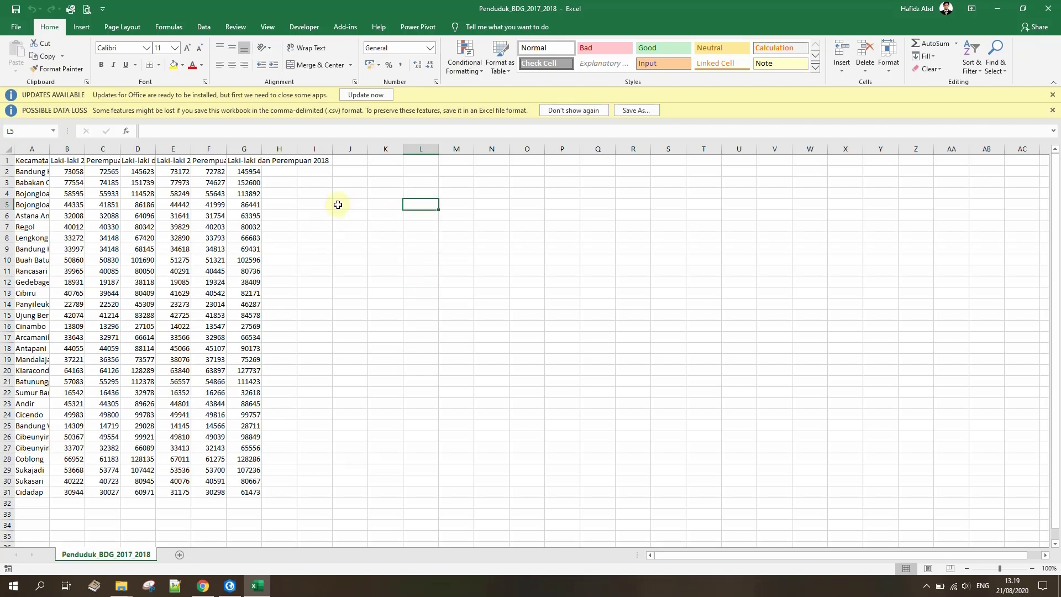
pyautogui.click(36, 163)
pyautogui.doubleClick(47, 152)
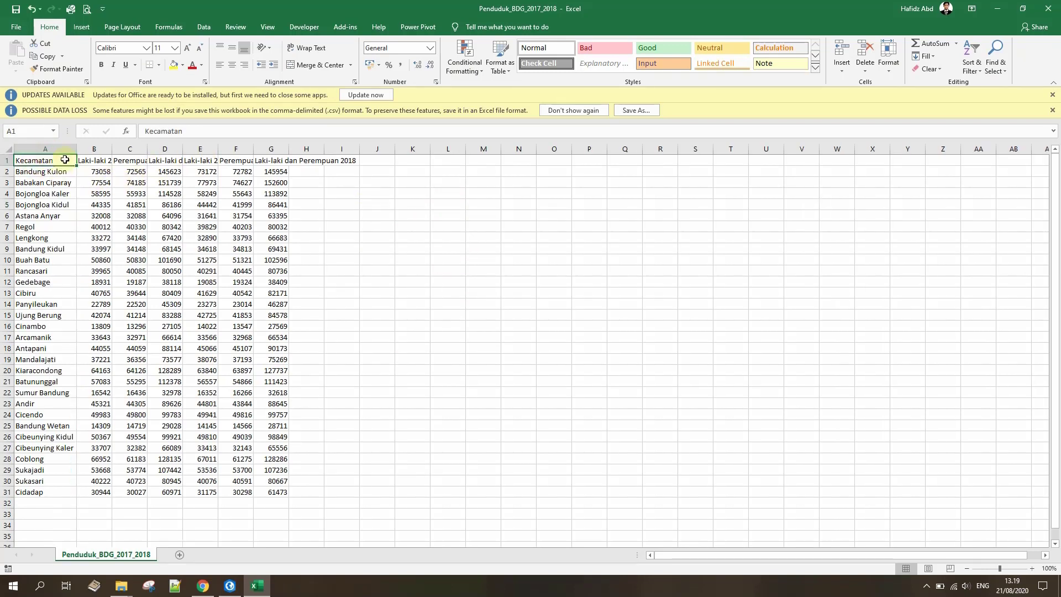
pyautogui.click(52, 207)
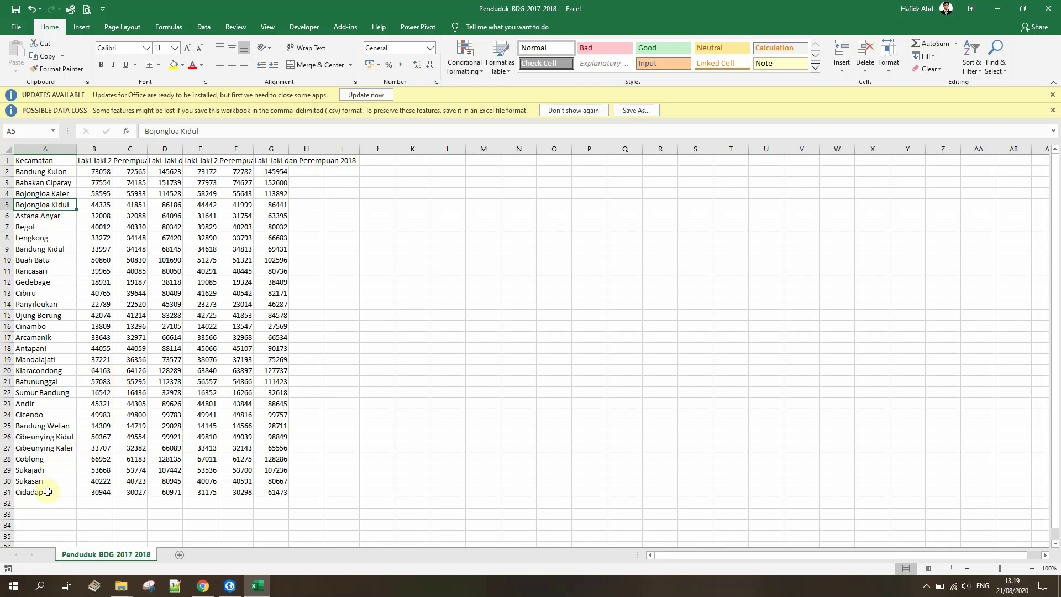
pyautogui.moveTo(48, 491); pyautogui.dragTo(44, 171)
pyautogui.click(44, 216)
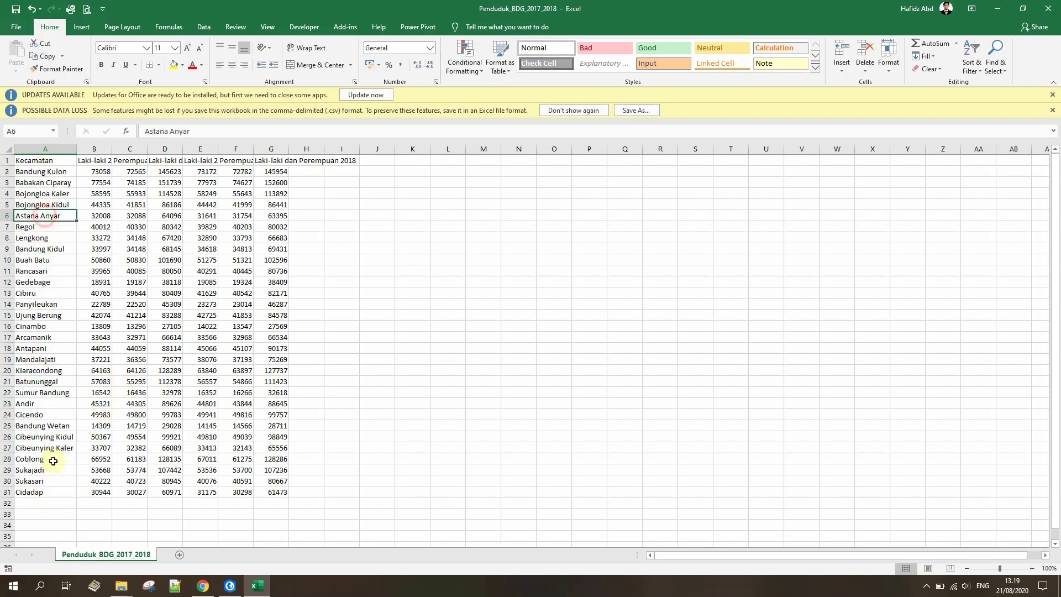
# - Switch to ArcGIS Pro, open the attribute table of main.gadm36_IDN_3 and examine the district names in NAME_3
pyautogui.click(230, 585)
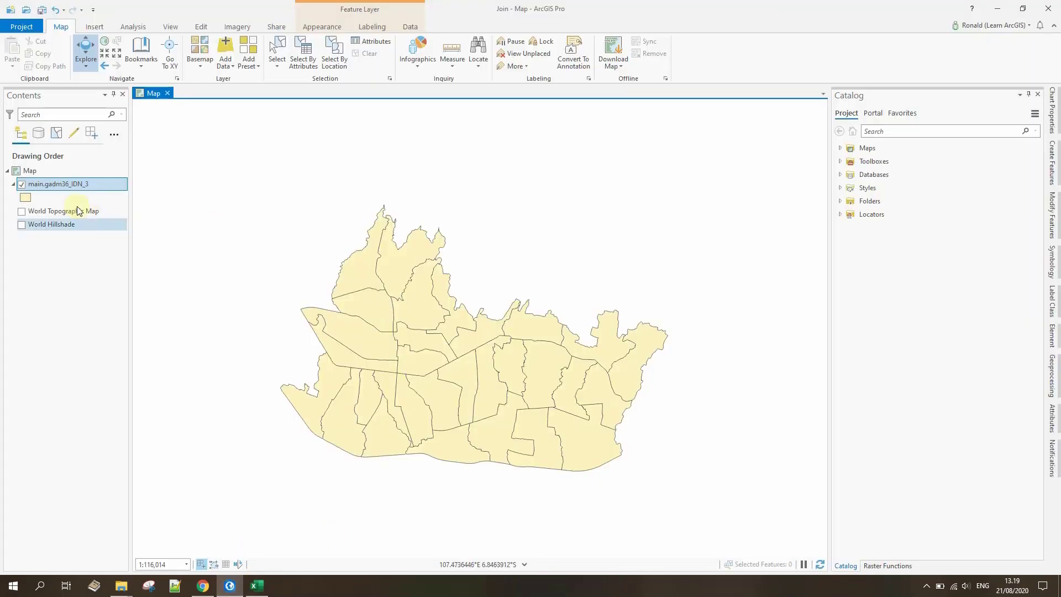
pyautogui.rightClick(55, 189)
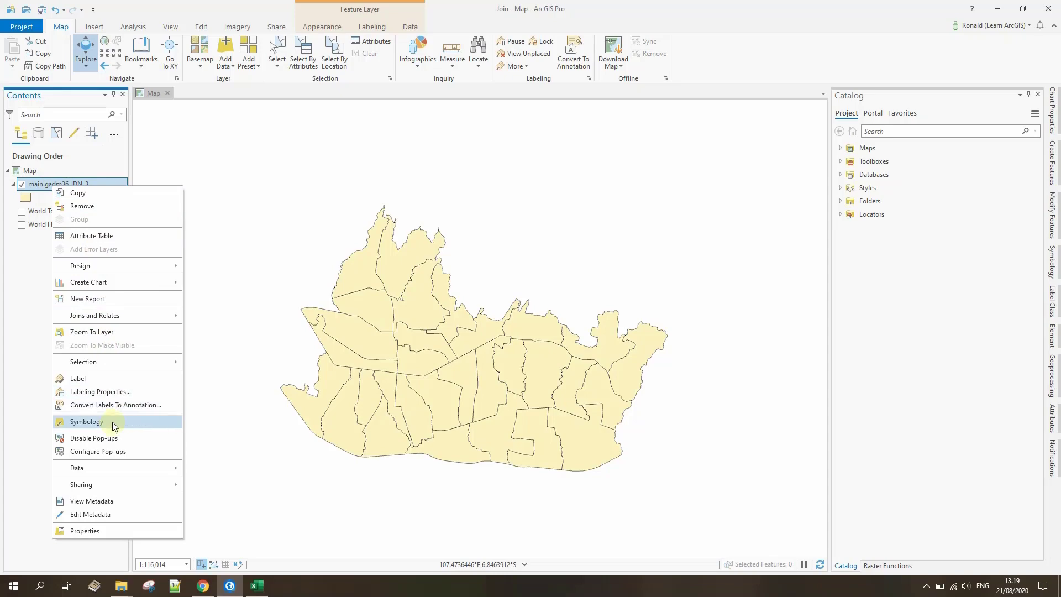
pyautogui.click(94, 238)
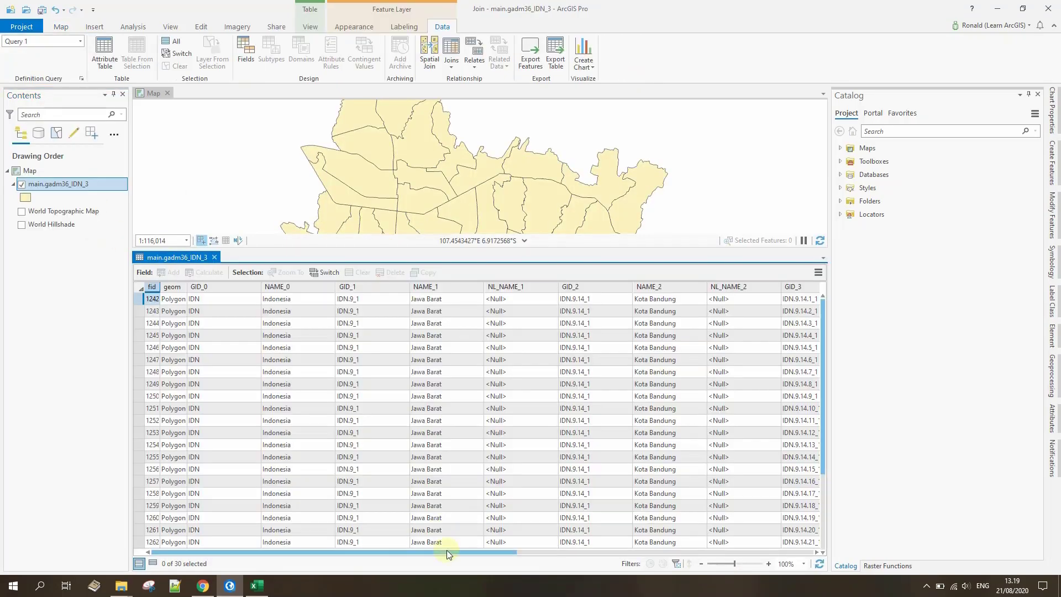
pyautogui.moveTo(449, 551); pyautogui.dragTo(655, 556)
pyautogui.click(500, 349)
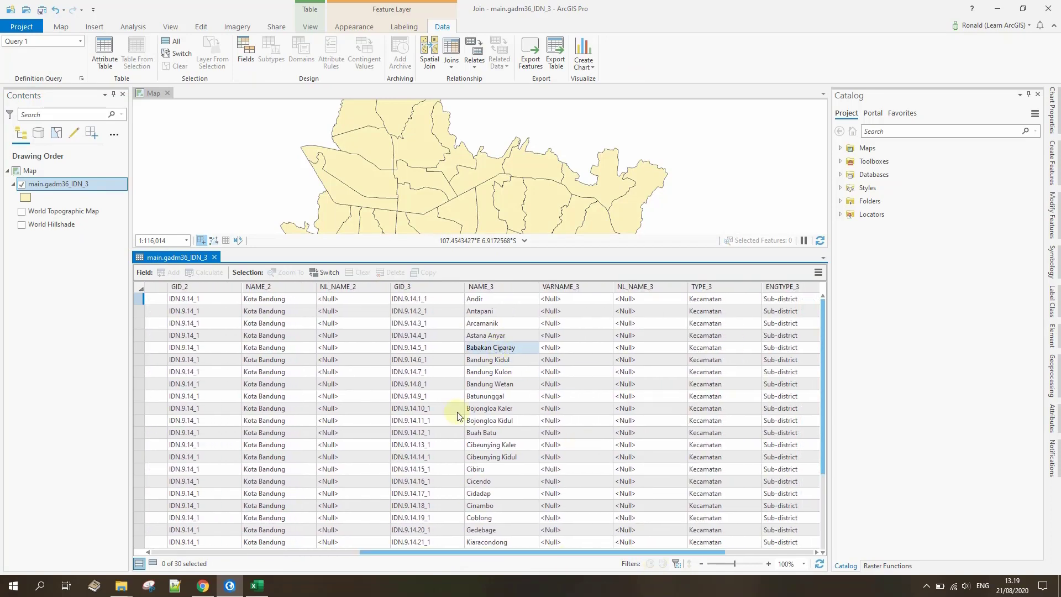
# - Back in Excel, sort the Kecamatan names in A2:A31 from A to Z, expanding the selection to the adjacent population data
pyautogui.click(248, 589)
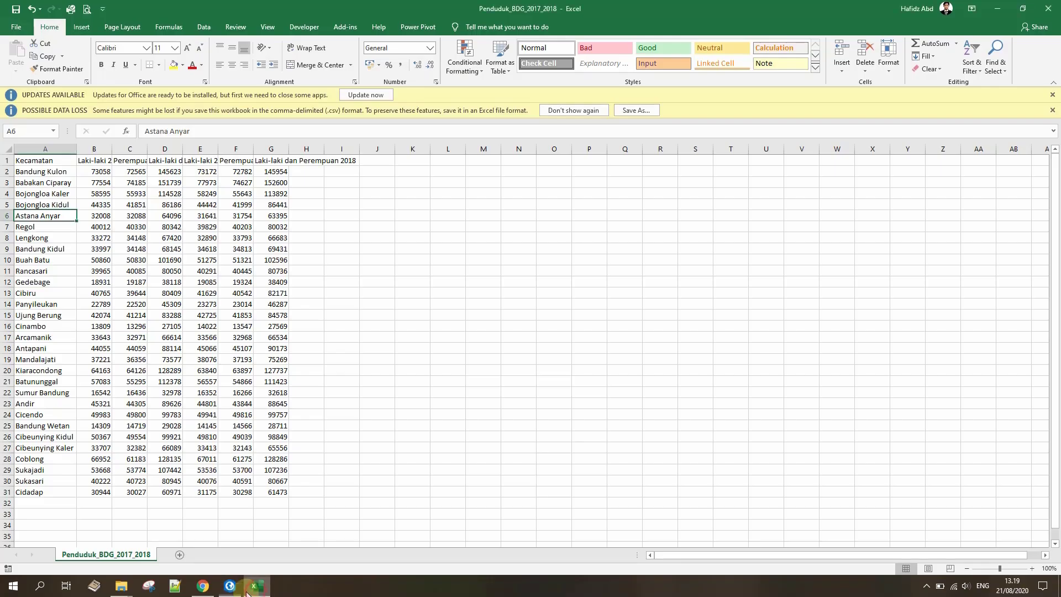
pyautogui.click(43, 149)
pyautogui.click(19, 173)
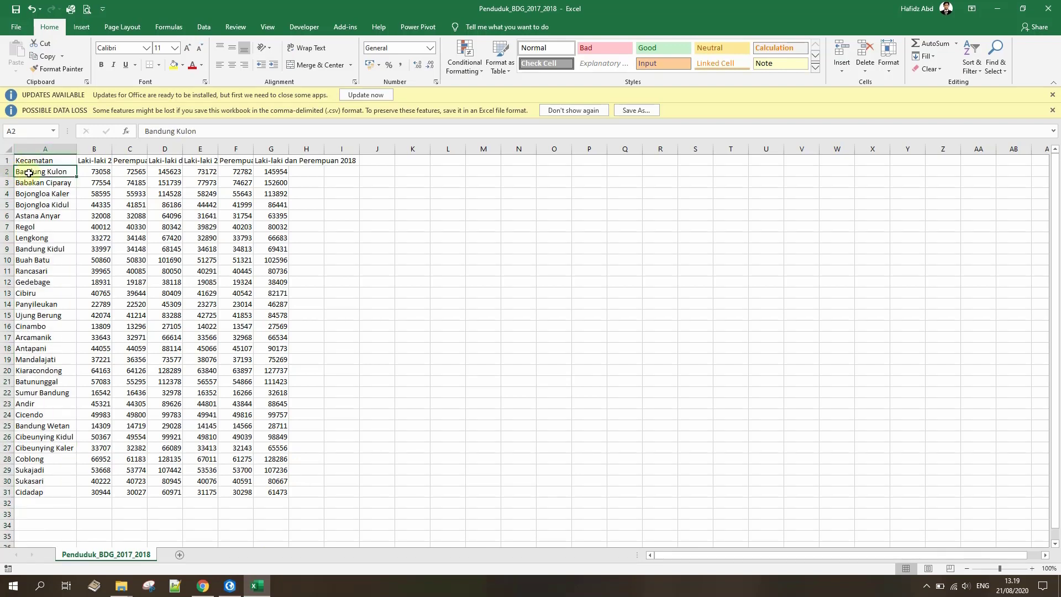
pyautogui.moveTo(30, 173); pyautogui.dragTo(37, 488)
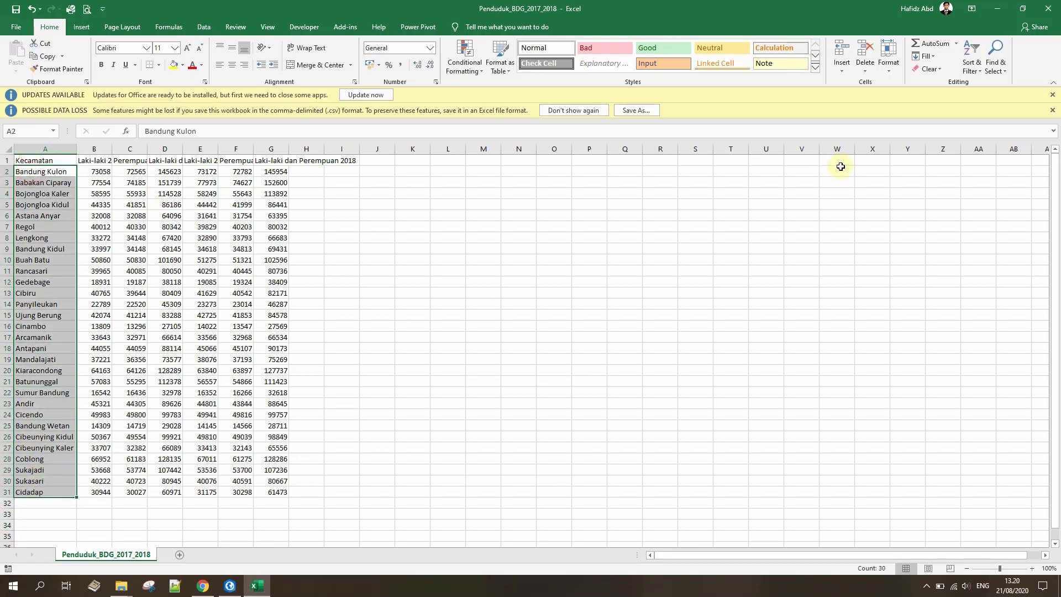
pyautogui.click(969, 50)
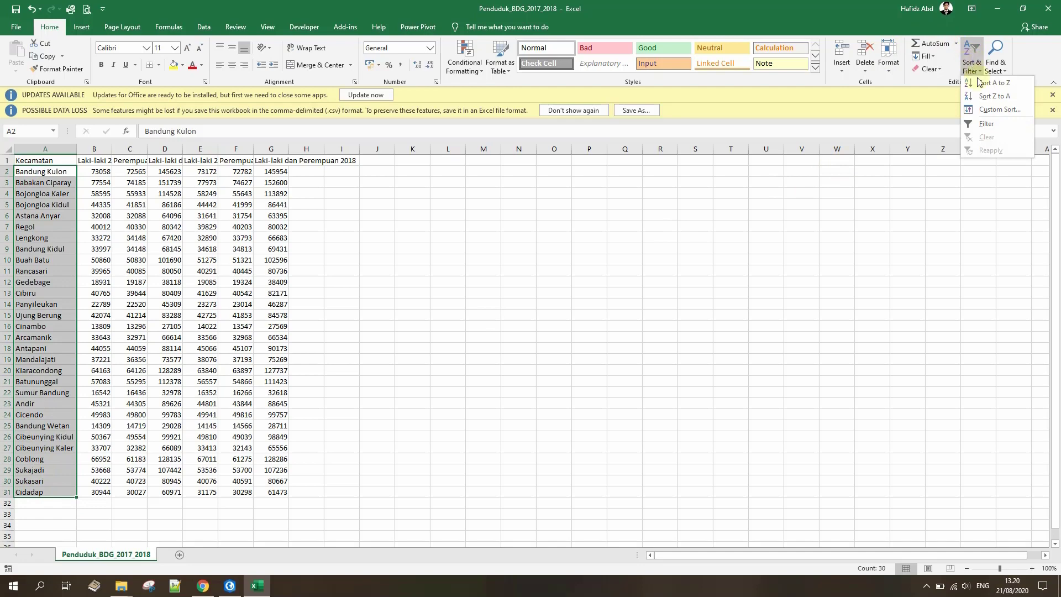
pyautogui.click(980, 82)
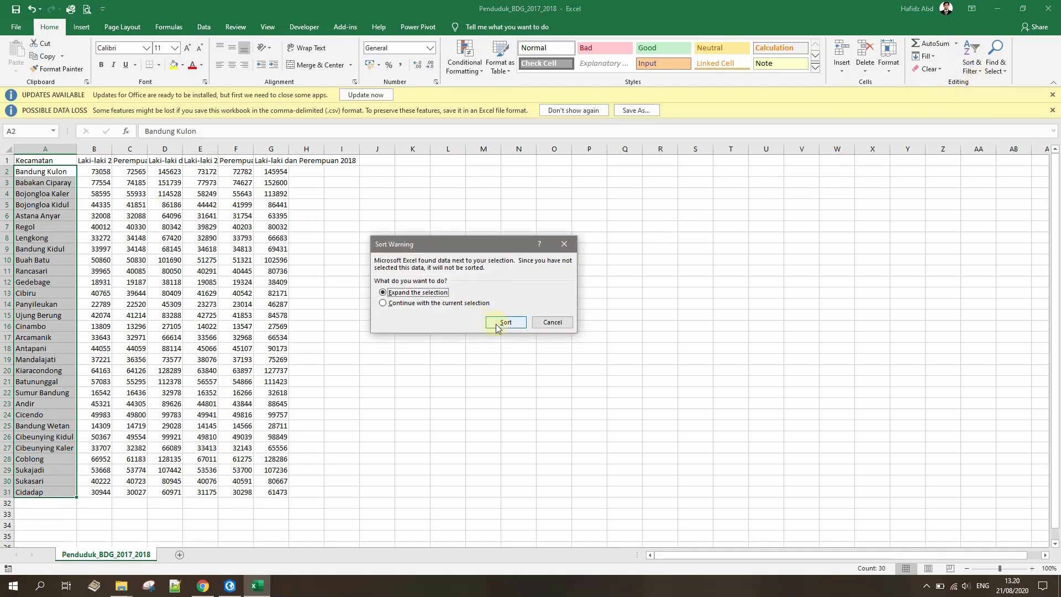
pyautogui.click(505, 323)
pyautogui.click(354, 336)
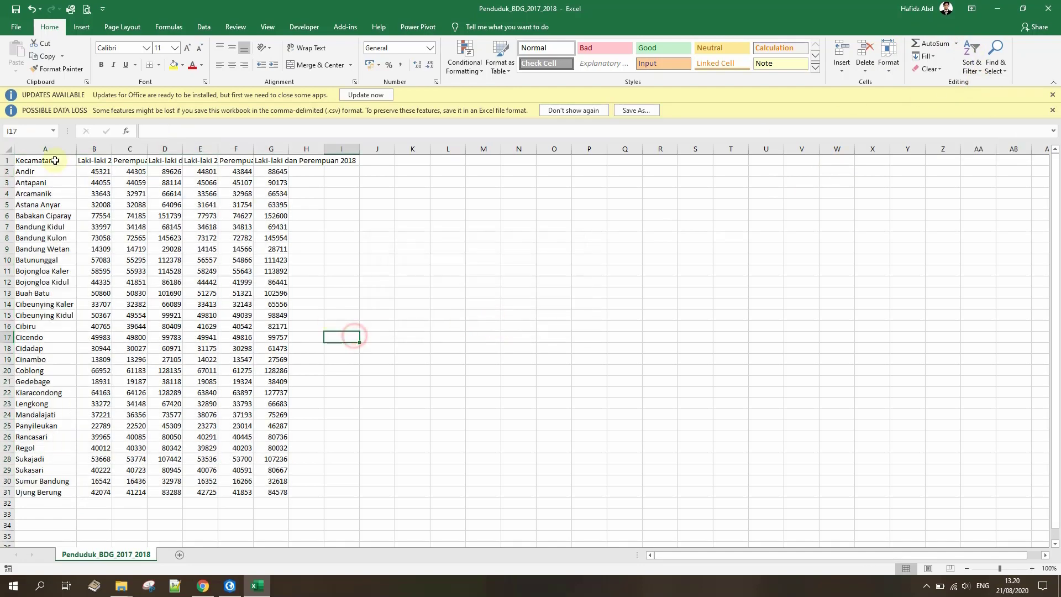
# - Place the Excel window beside the ArcGIS Pro attribute table and compare the sorted Kecamatan names with the NAME_3 values
pyautogui.click(31, 175)
pyautogui.moveTo(237, 9); pyautogui.dragTo(912, 112)
pyautogui.scroll(-3, 505, 501)
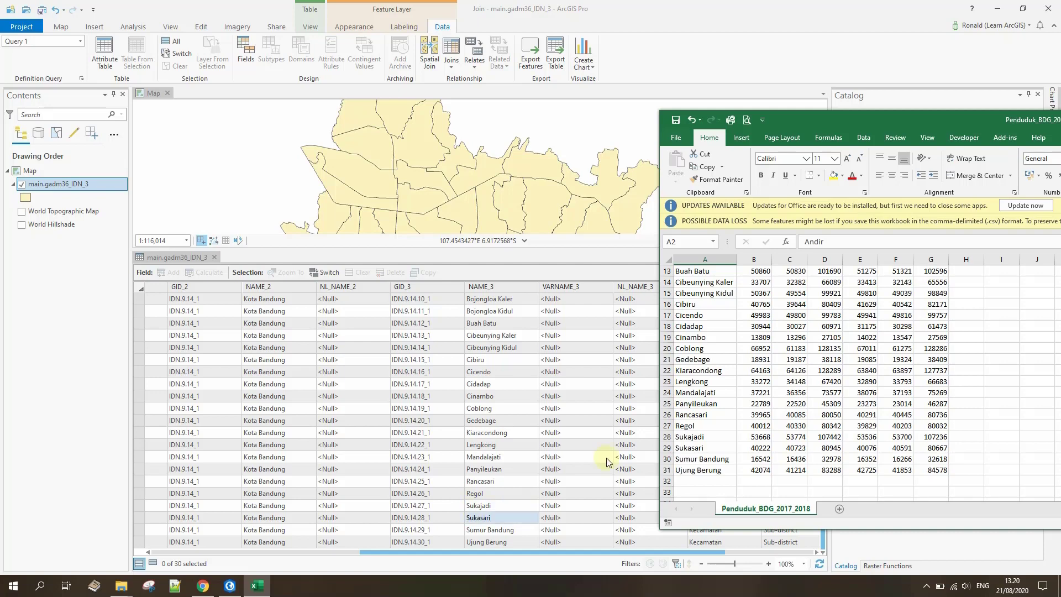
pyautogui.click(695, 392)
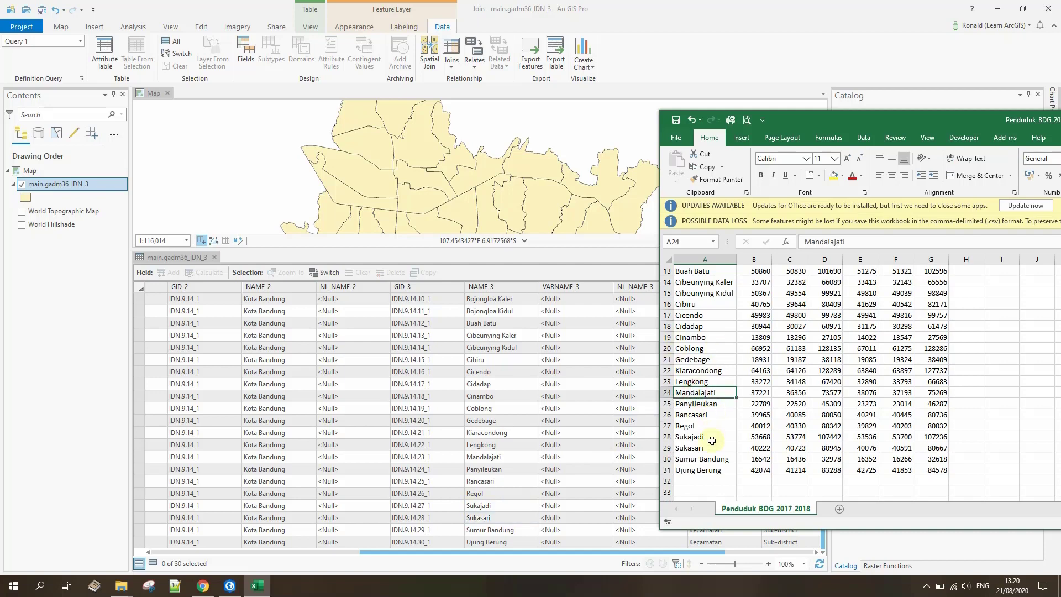
# - Save the workbook as Penduduk_BDG_2017_2018 in Excel 97-2003 Workbook format in the HMIT folder, replacing the existing file
pyautogui.moveTo(897, 121); pyautogui.dragTo(479, 114)
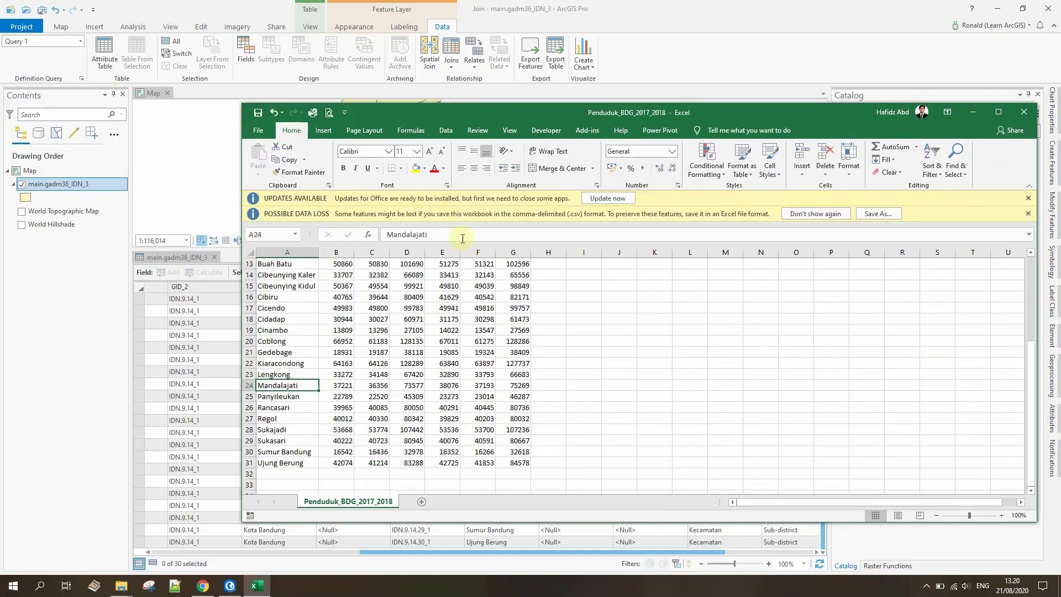
pyautogui.click(256, 131)
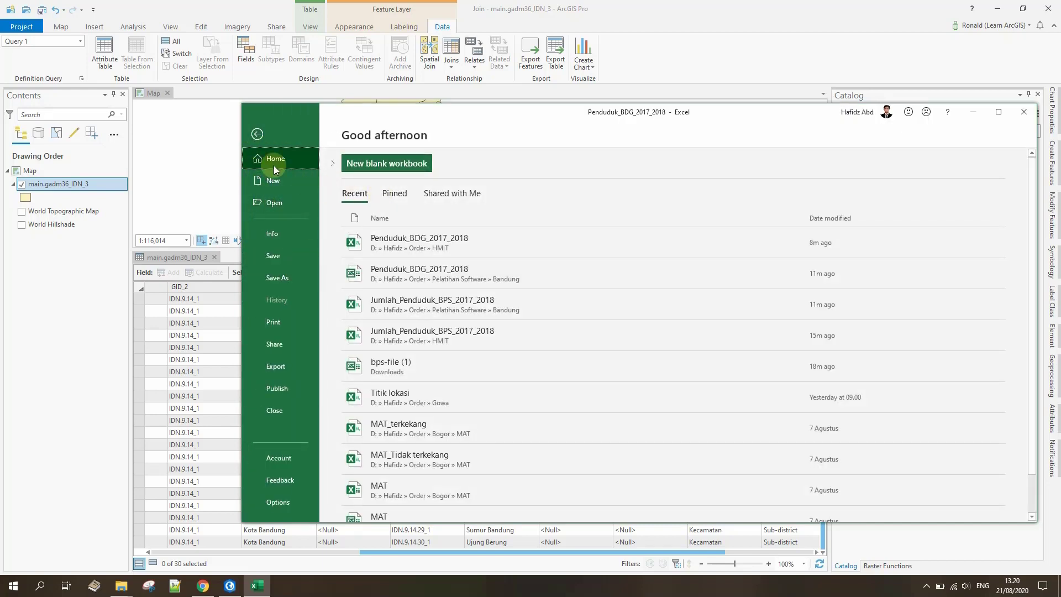
pyautogui.click(257, 134)
pyautogui.click(259, 131)
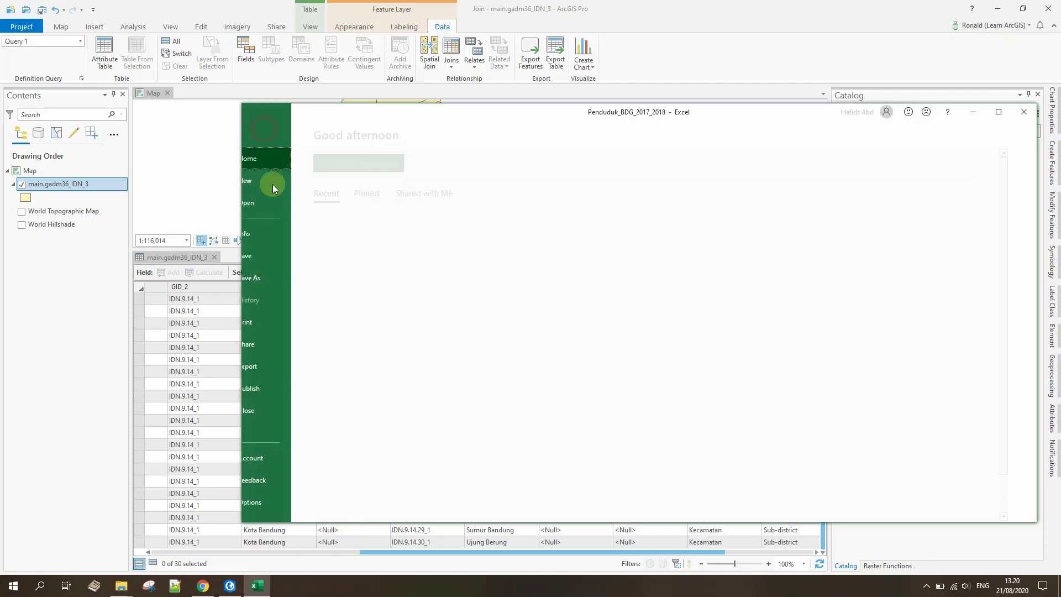
pyautogui.click(271, 278)
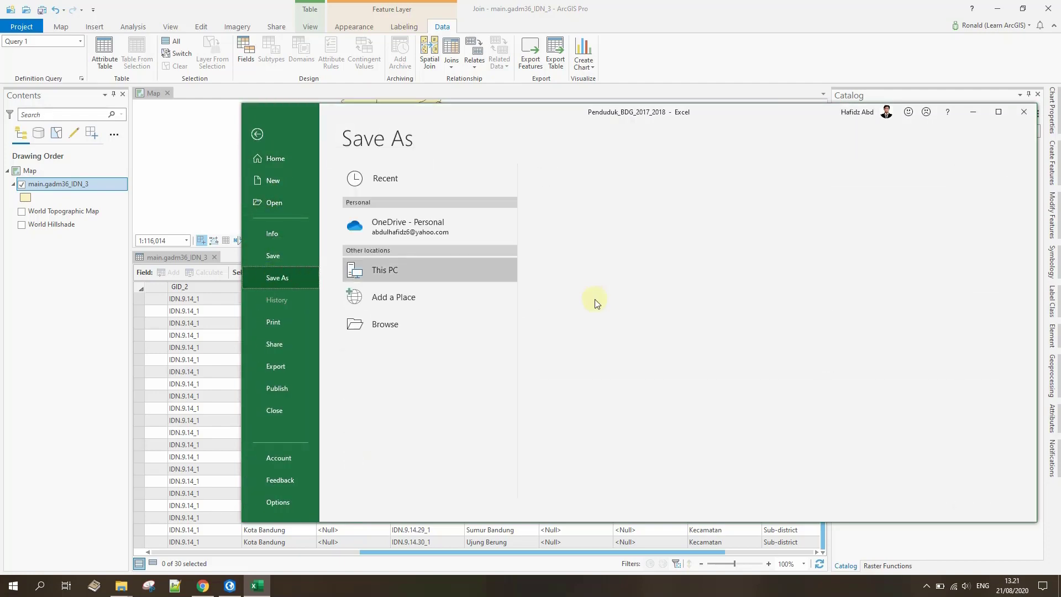
pyautogui.click(599, 219)
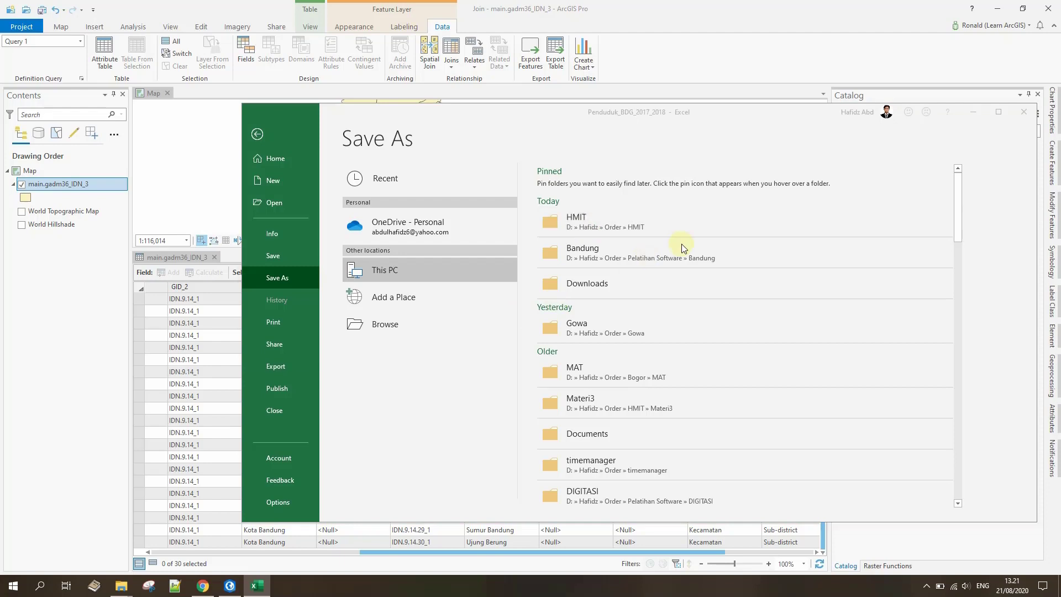
pyautogui.click(374, 307)
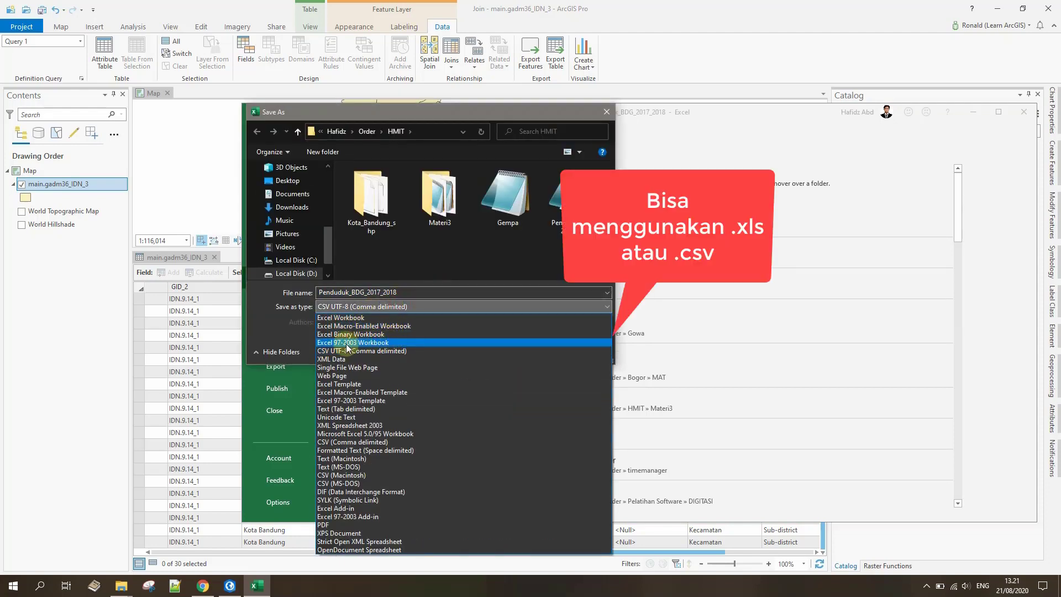
pyautogui.click(376, 342)
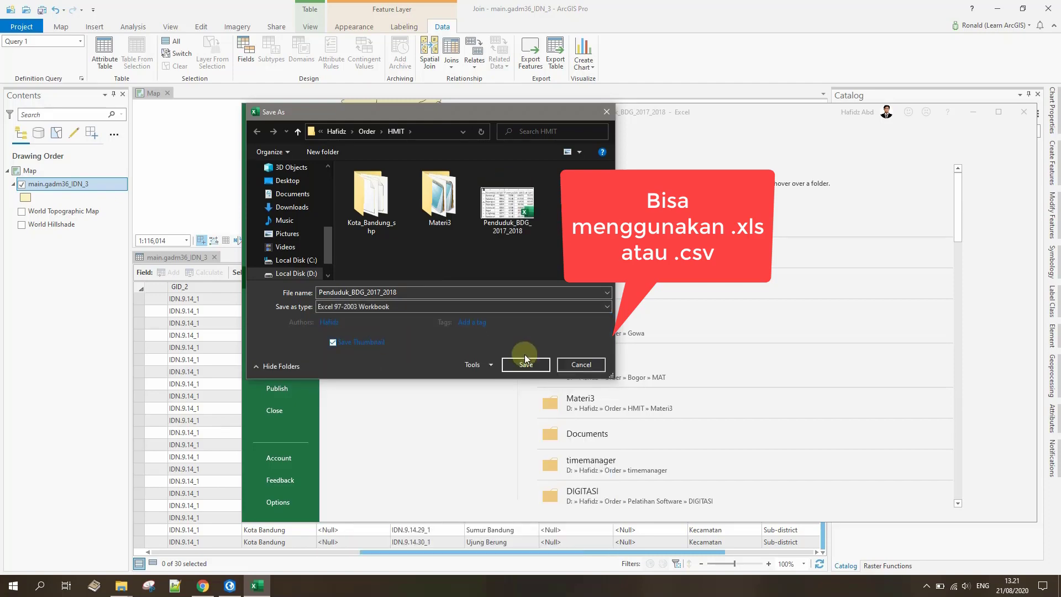
pyautogui.click(534, 366)
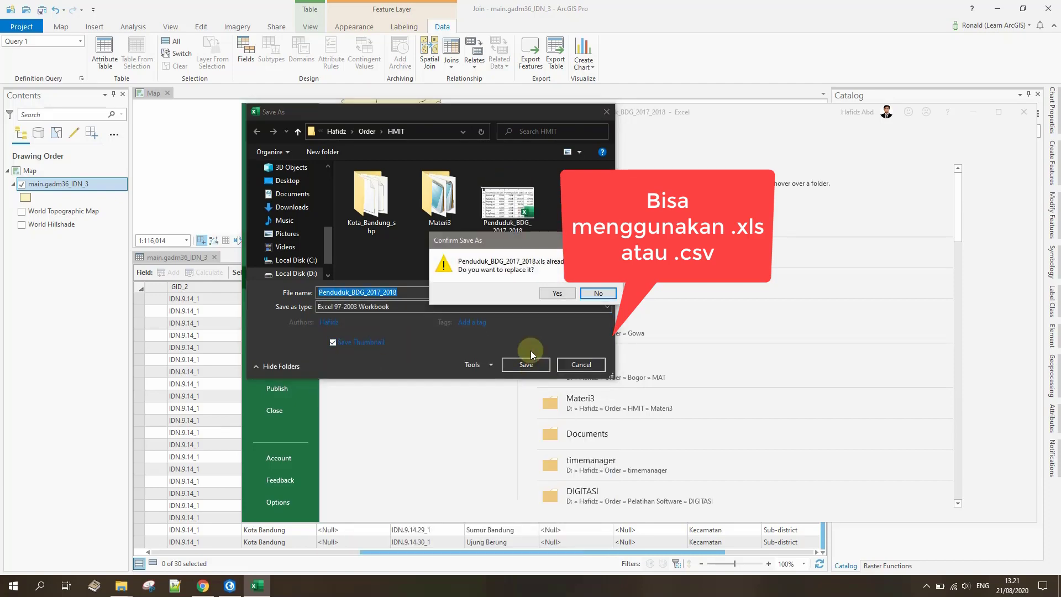
pyautogui.click(545, 296)
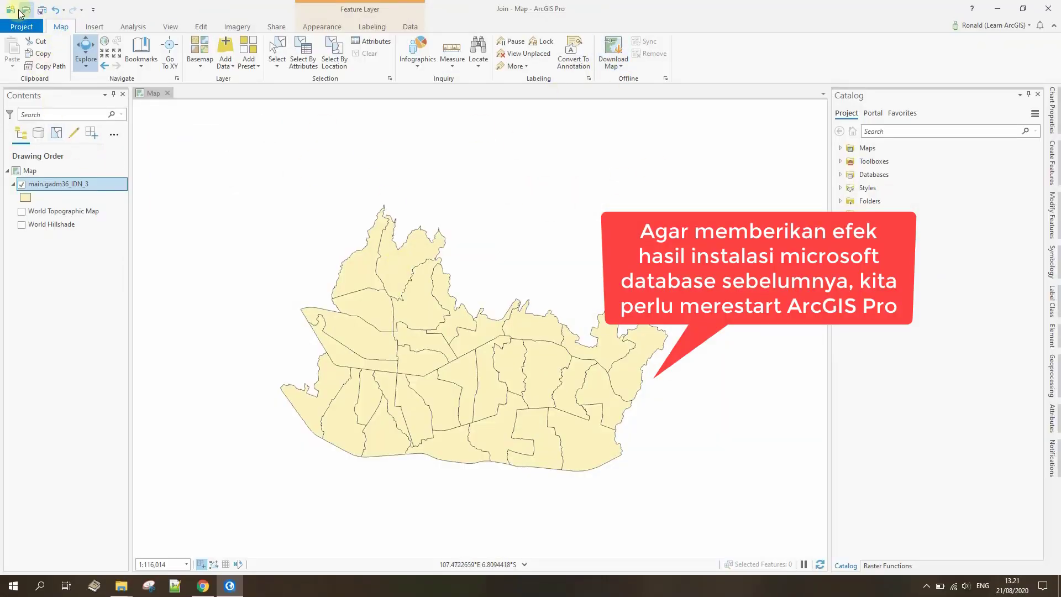
# - In ArcGIS Pro, save the project and add Penduduk_BDG_2017_2018.csv from the HMIT folder to the map
pyautogui.click(41, 10)
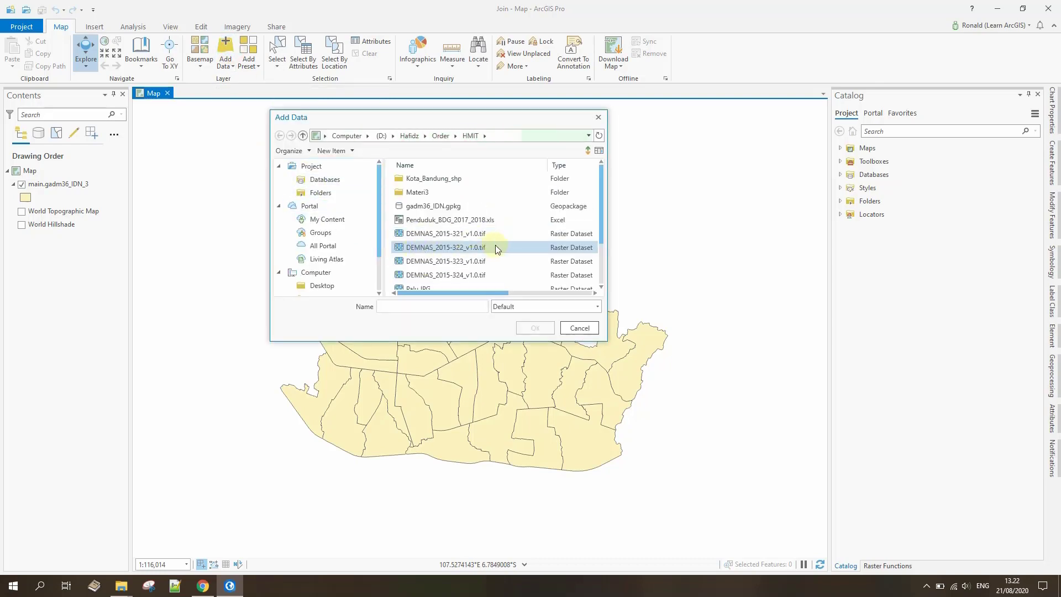
pyautogui.click(460, 221)
pyautogui.scroll(-2, 462, 226)
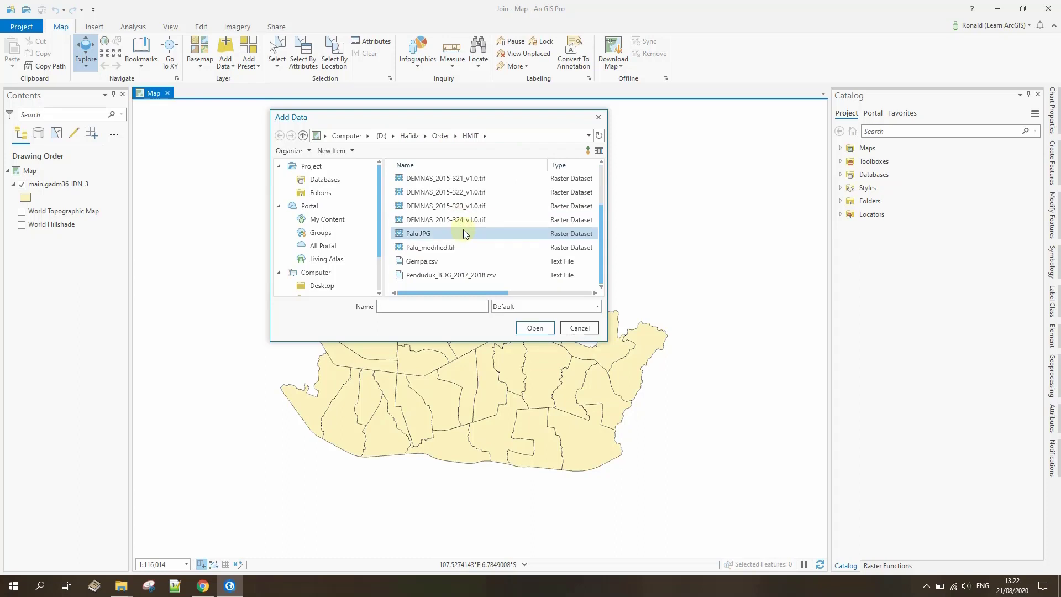
pyautogui.scroll(2, 467, 235)
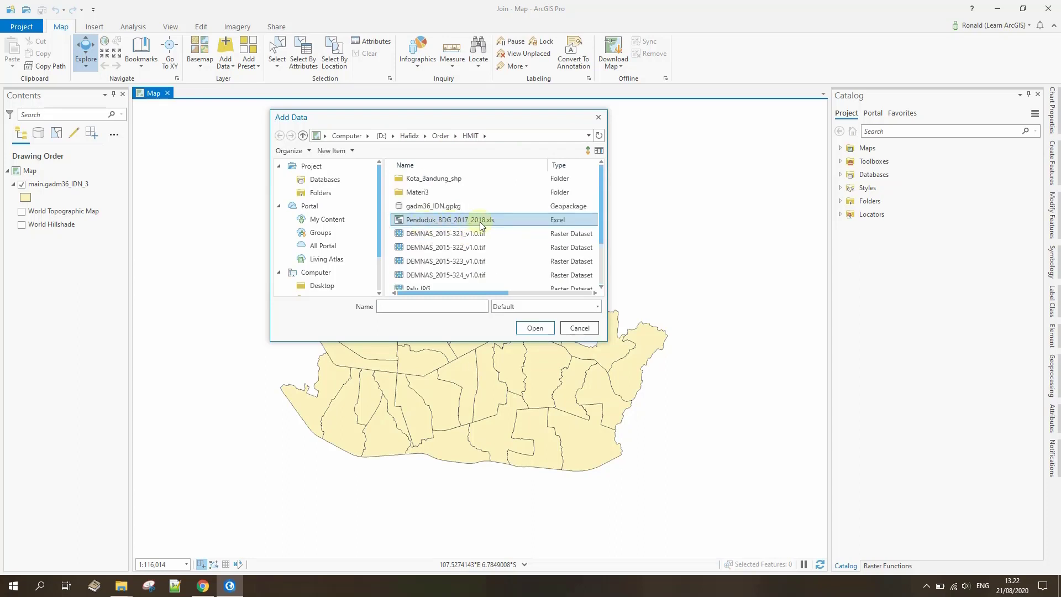
pyautogui.scroll(-2, 498, 221)
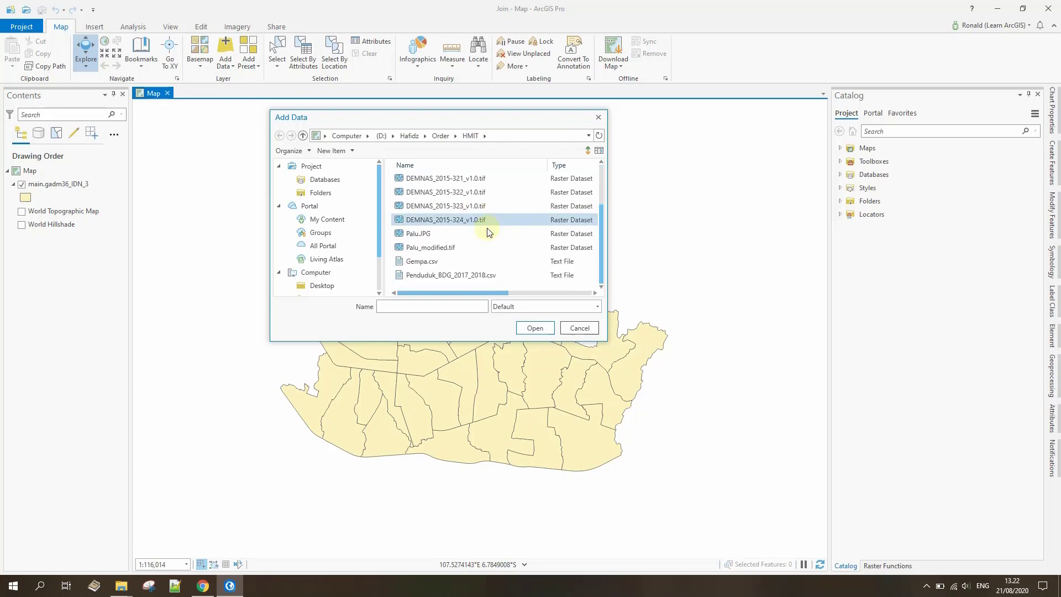
pyautogui.click(451, 276)
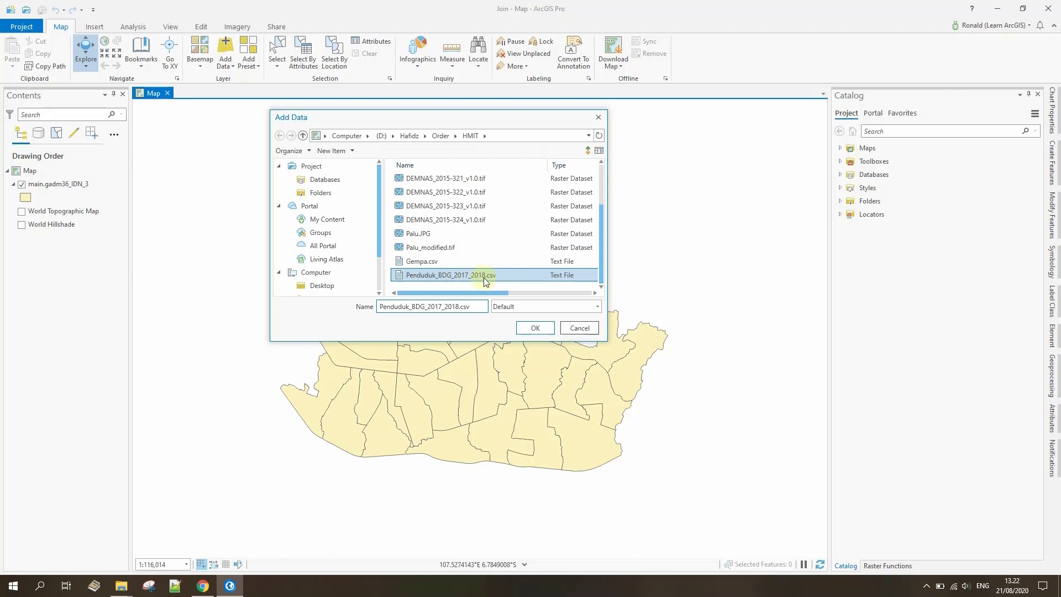
pyautogui.scroll(2, 457, 279)
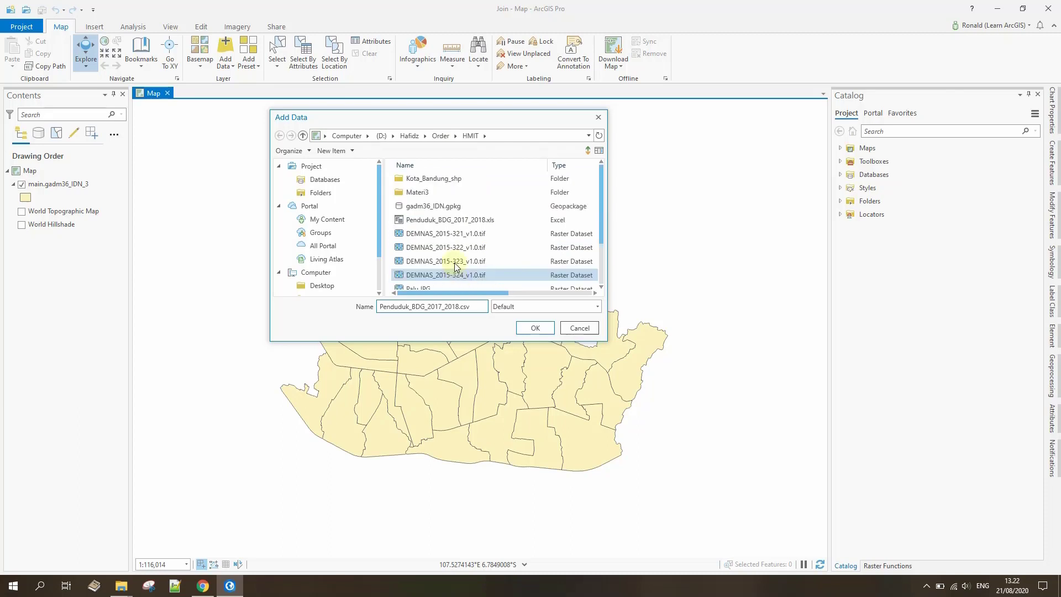
pyautogui.click(459, 219)
pyautogui.scroll(-2, 460, 235)
pyautogui.click(477, 276)
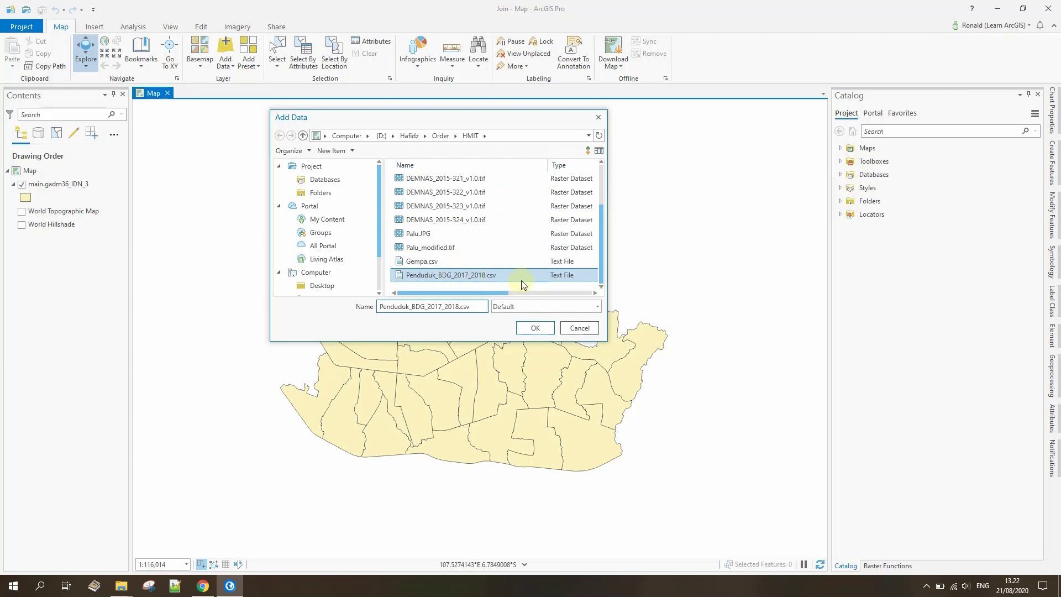
pyautogui.click(529, 330)
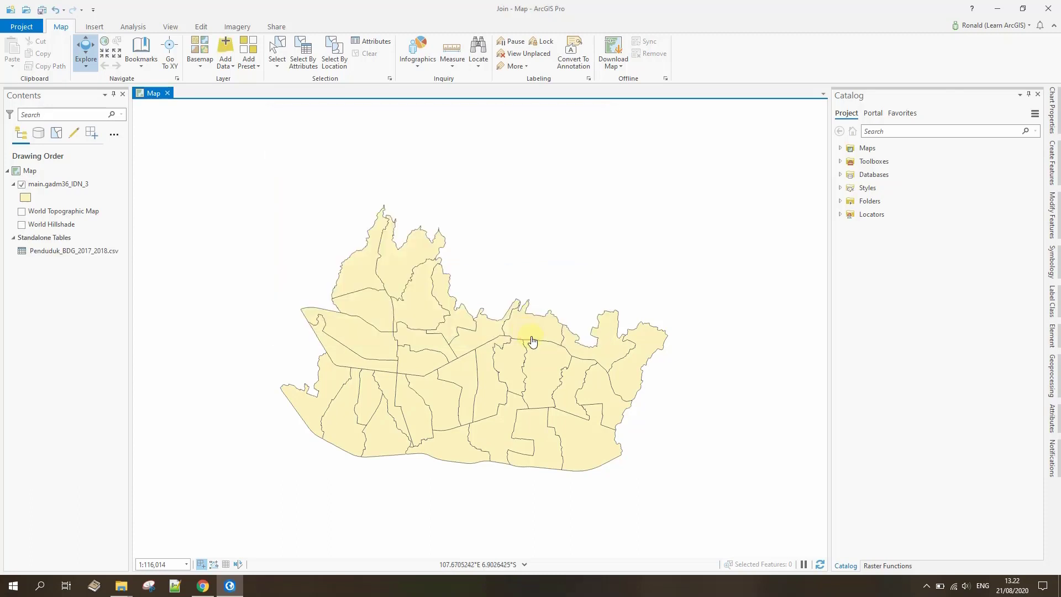
# - Open the Penduduk_BDG_2017_2018.csv standalone table, check its Kecamatan and population fields, and close it
pyautogui.click(51, 250)
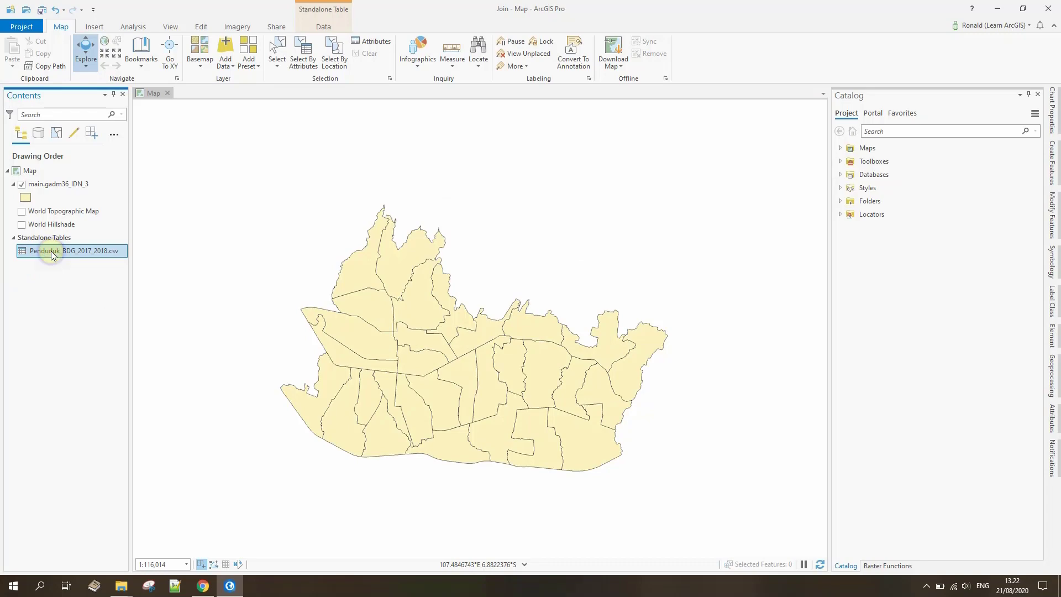
pyautogui.rightClick(61, 251)
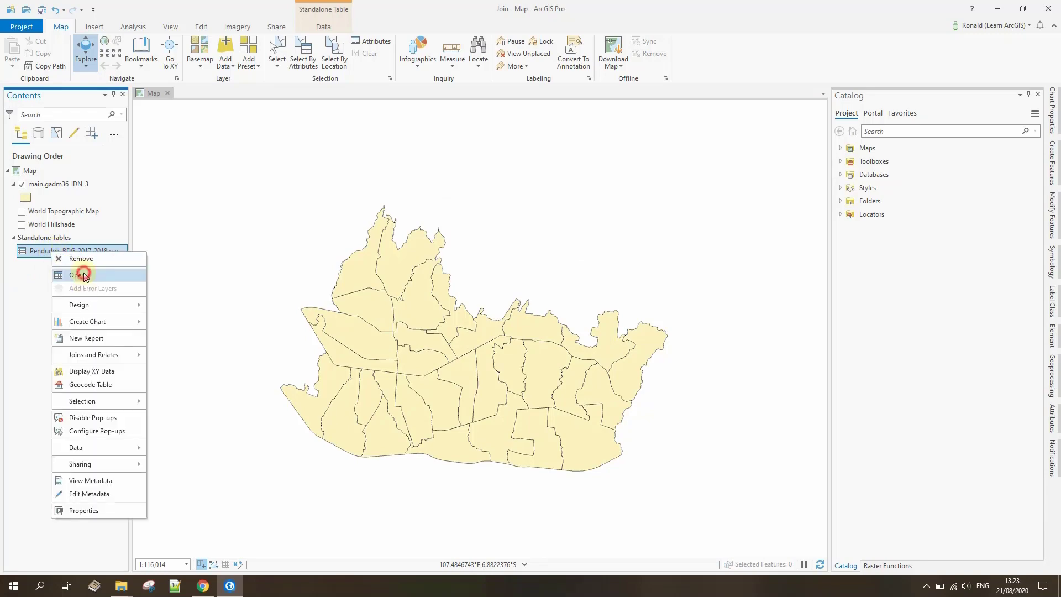
pyautogui.click(79, 275)
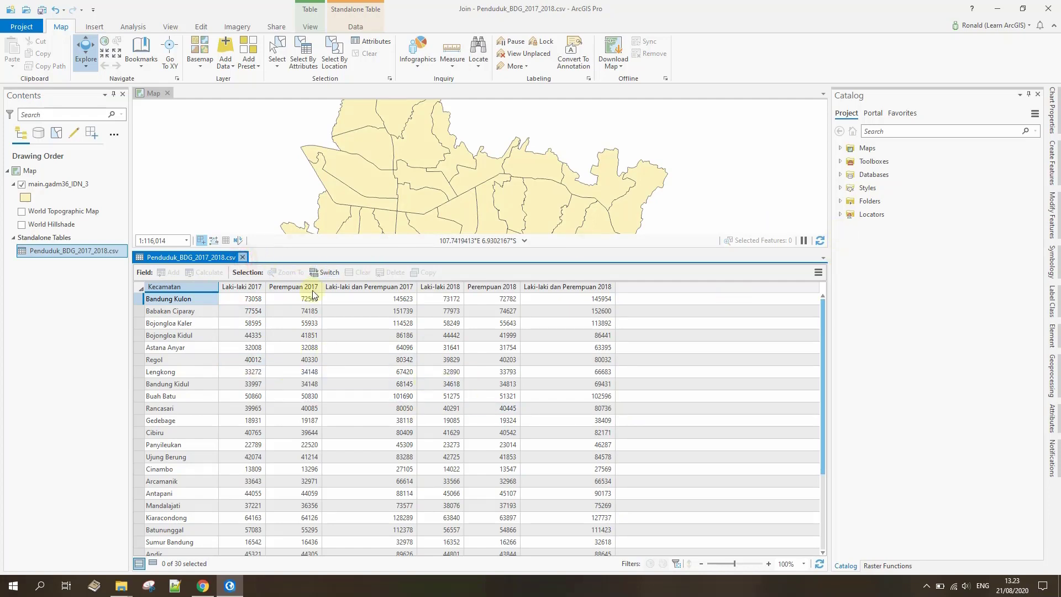
pyautogui.click(243, 258)
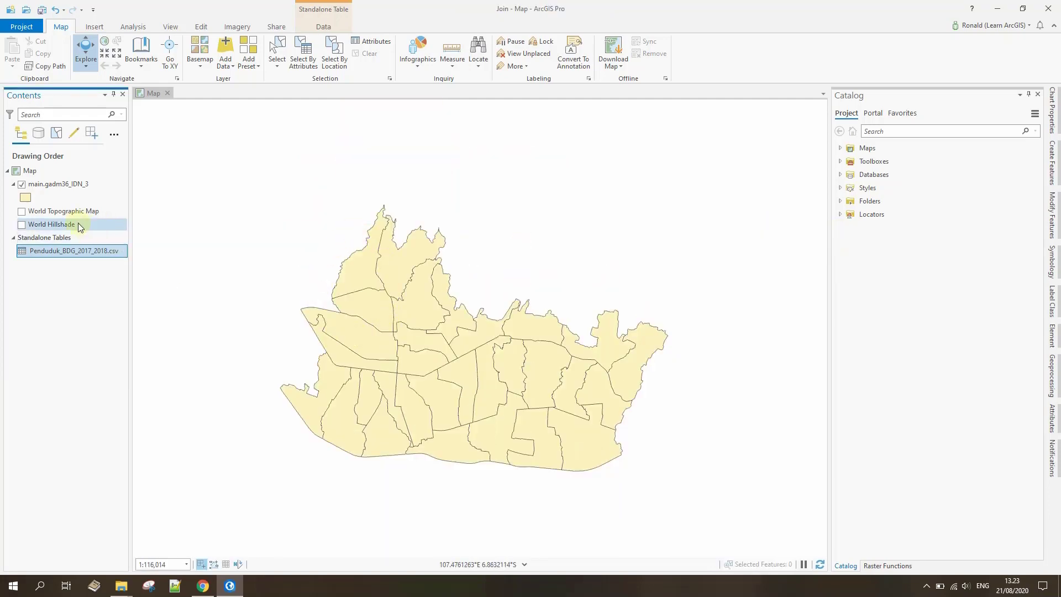
# - Join Penduduk_BDG_2017_2018.csv to main.gadm36_IDN_3, matching NAME_3 with Kecamatan and keeping all target features
pyautogui.click(62, 184)
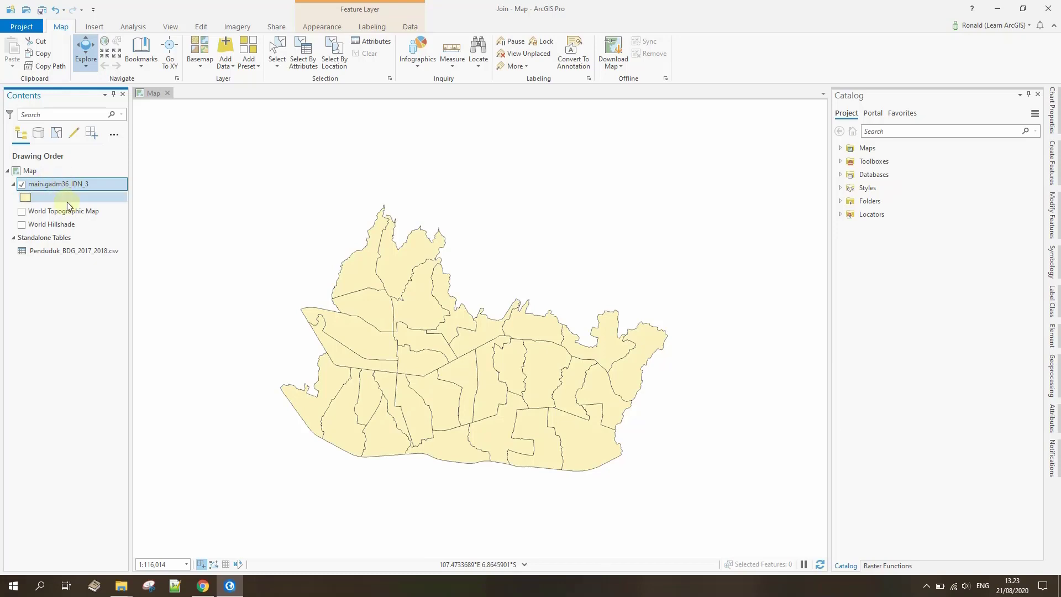
pyautogui.click(408, 26)
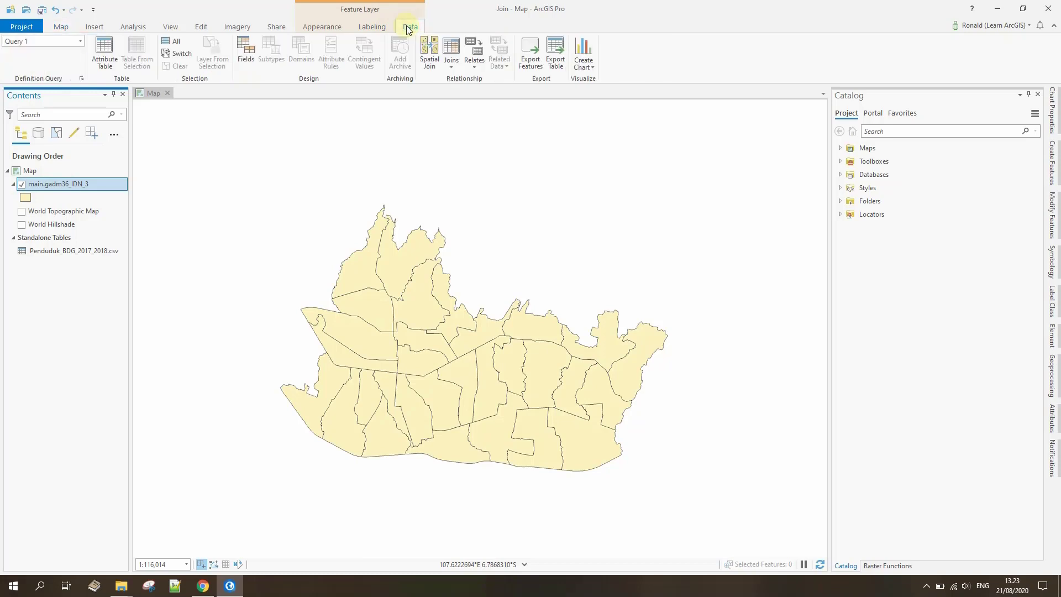
pyautogui.click(453, 65)
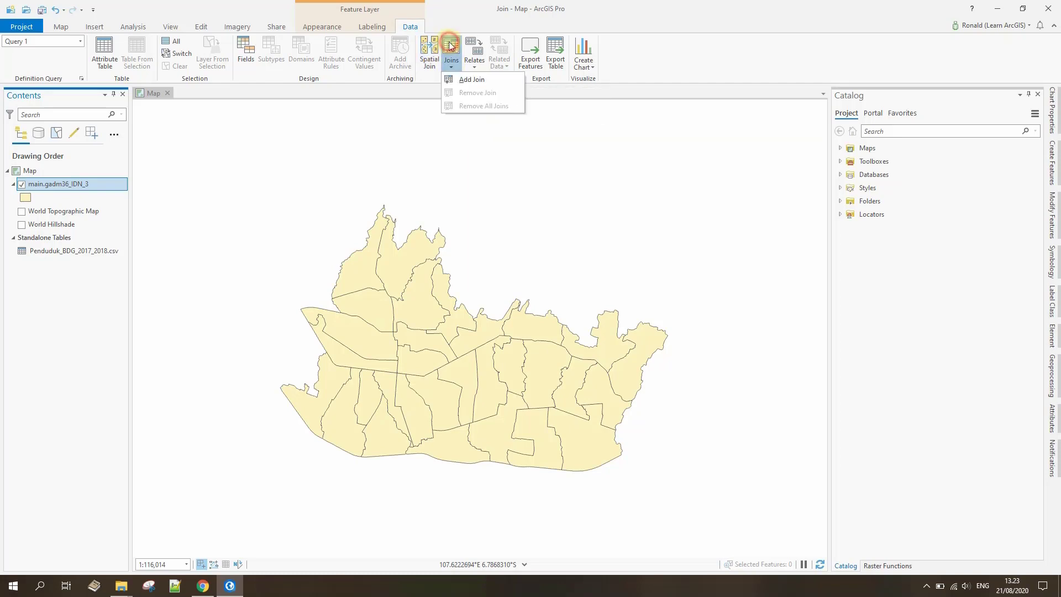
pyautogui.click(473, 81)
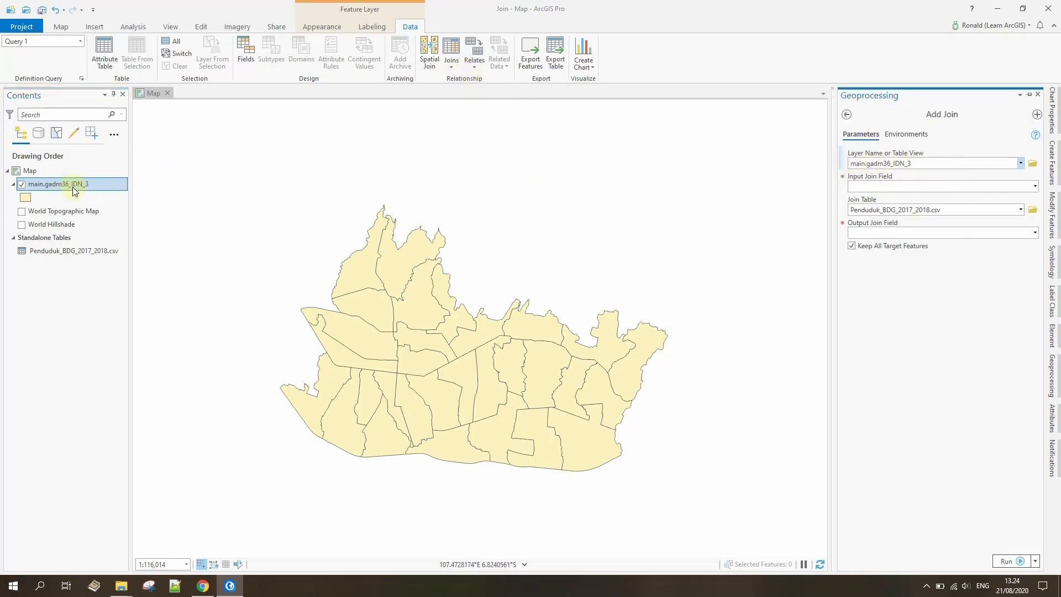
pyautogui.click(922, 189)
pyautogui.click(1037, 188)
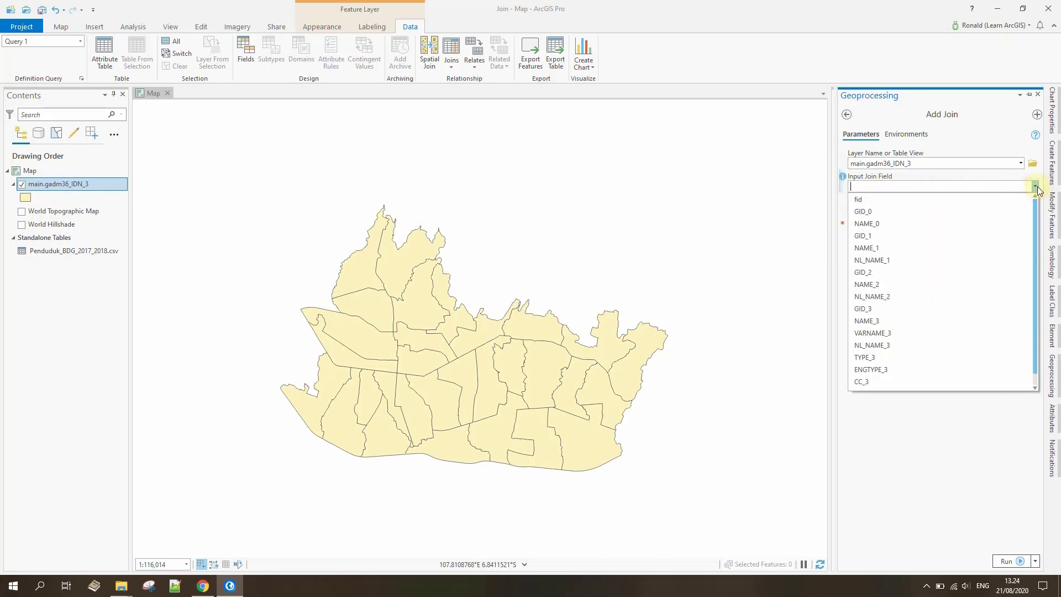
pyautogui.click(886, 320)
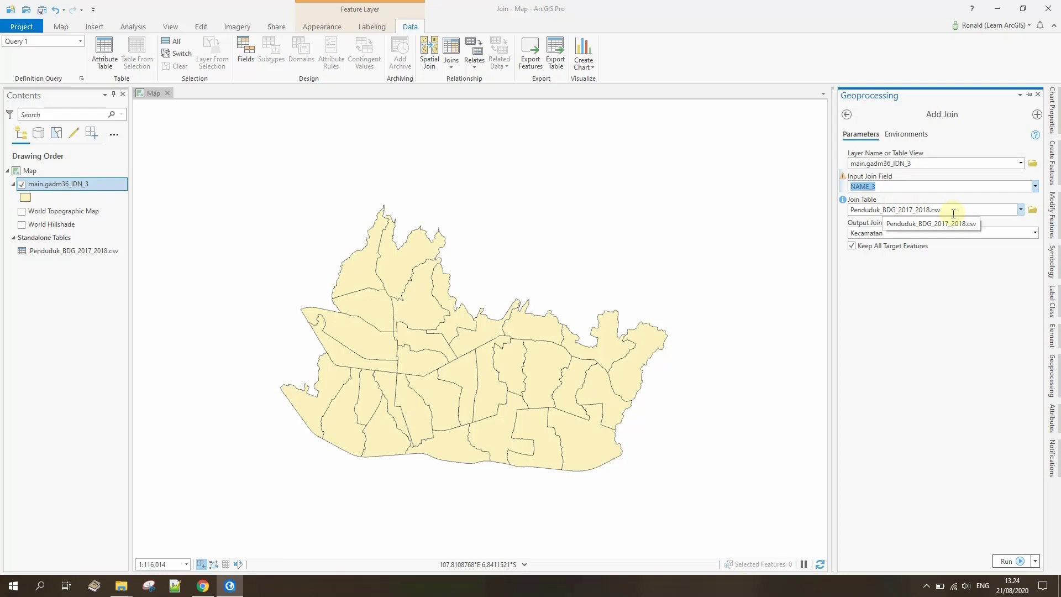
pyautogui.click(1033, 233)
pyautogui.click(871, 246)
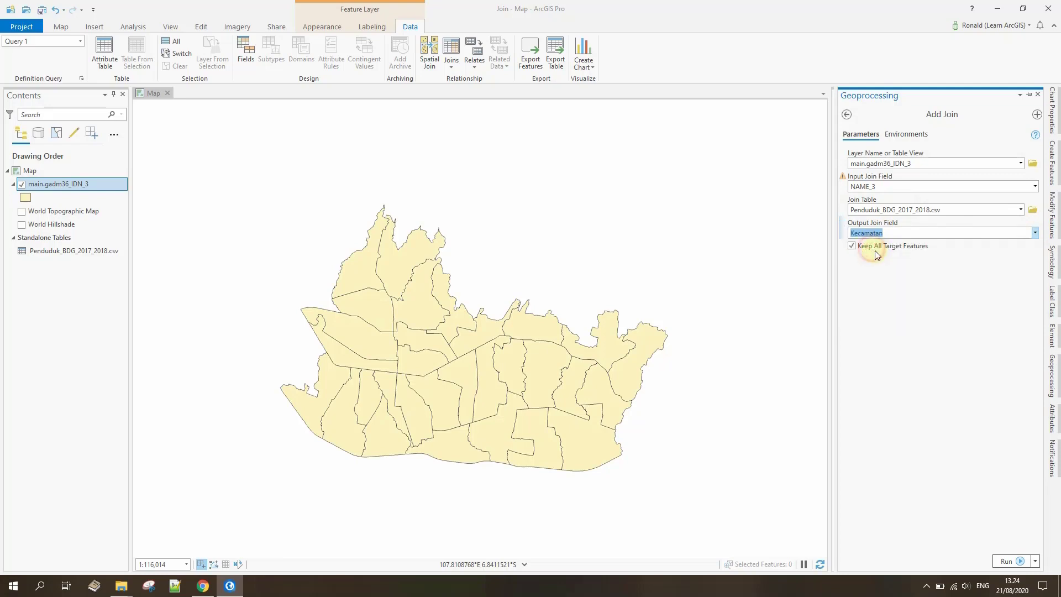
pyautogui.click(1010, 562)
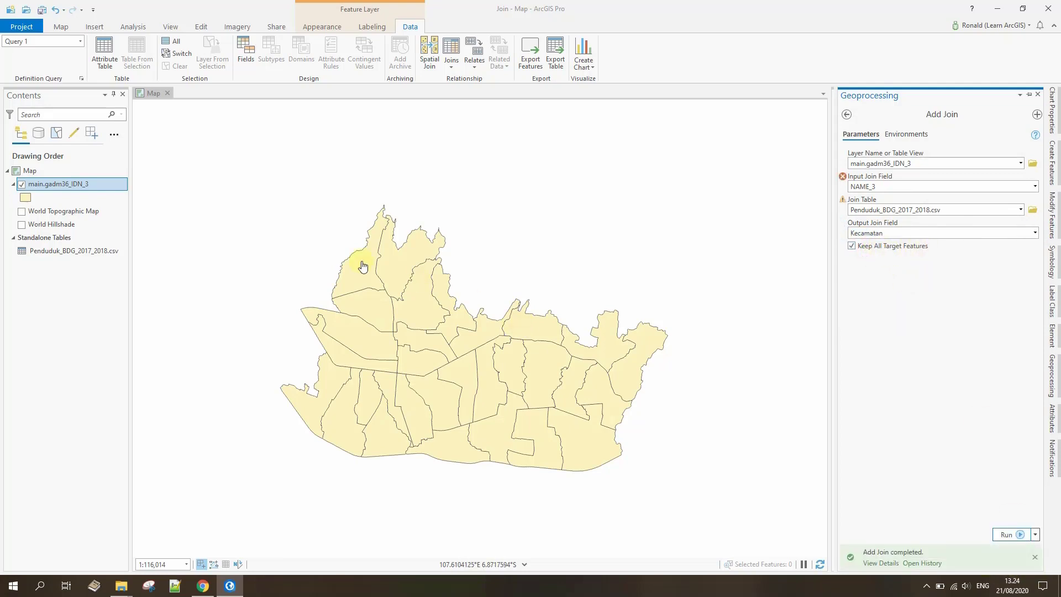
# - Open the main.gadm36_IDN_3 attribute table and examine the joined Kecamatan and 2017–2018 population fields
pyautogui.rightClick(38, 183)
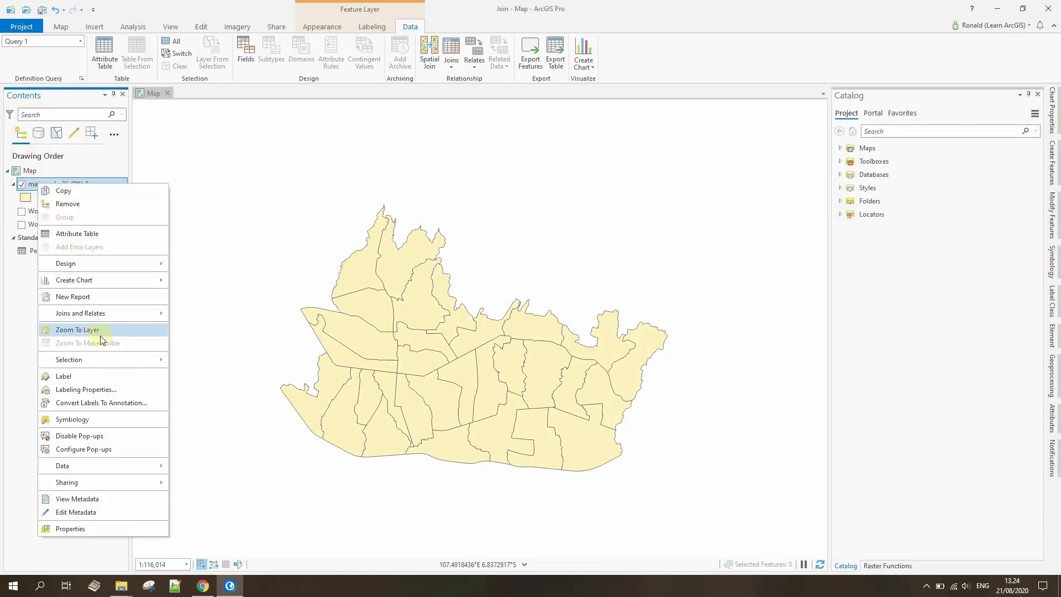
pyautogui.click(94, 237)
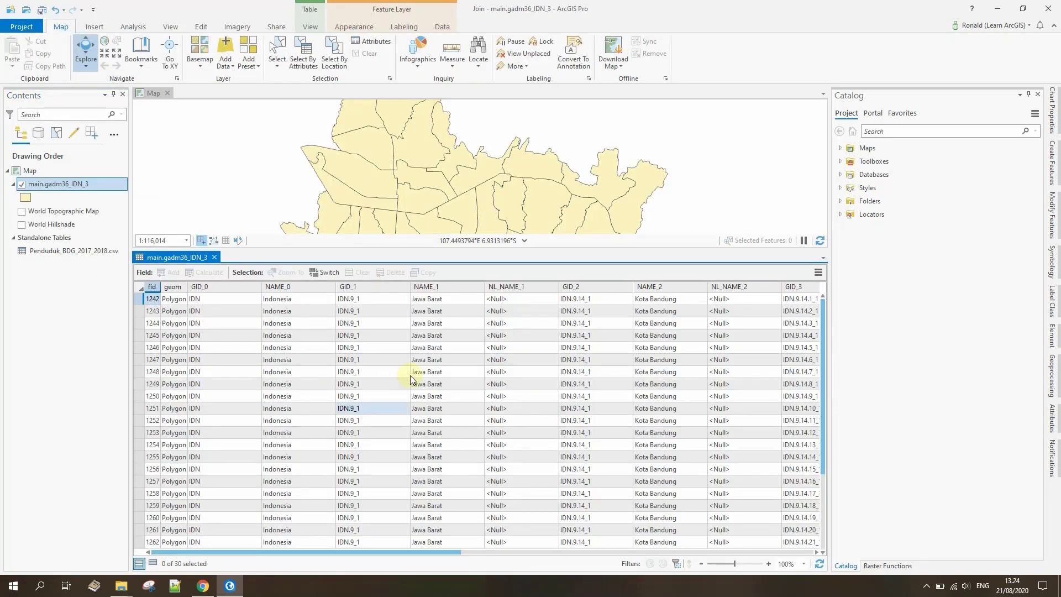
pyautogui.click(381, 553)
pyautogui.moveTo(424, 557); pyautogui.dragTo(793, 549)
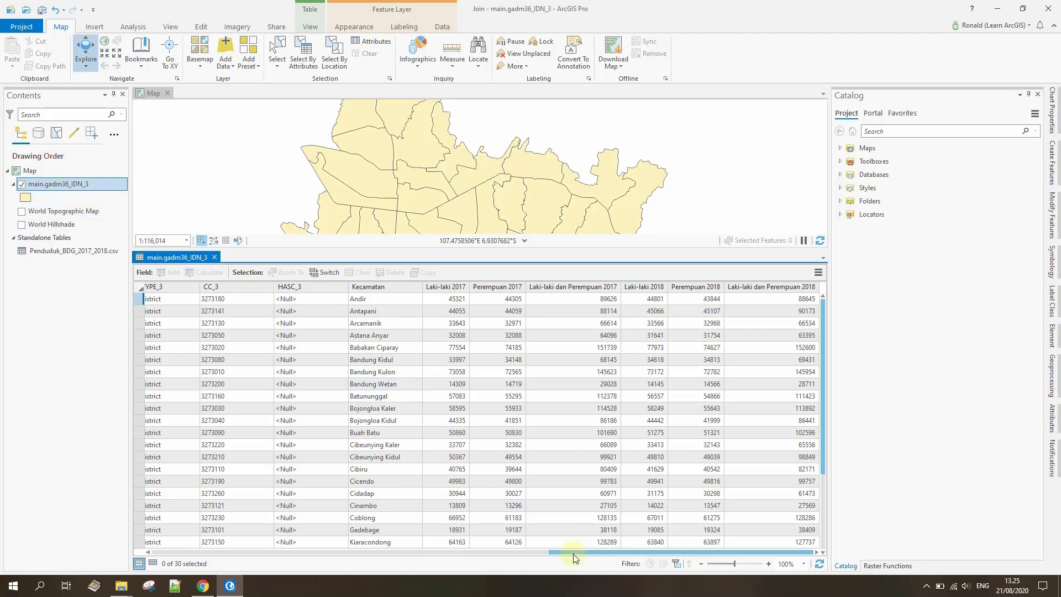
pyautogui.moveTo(573, 553); pyautogui.dragTo(522, 549)
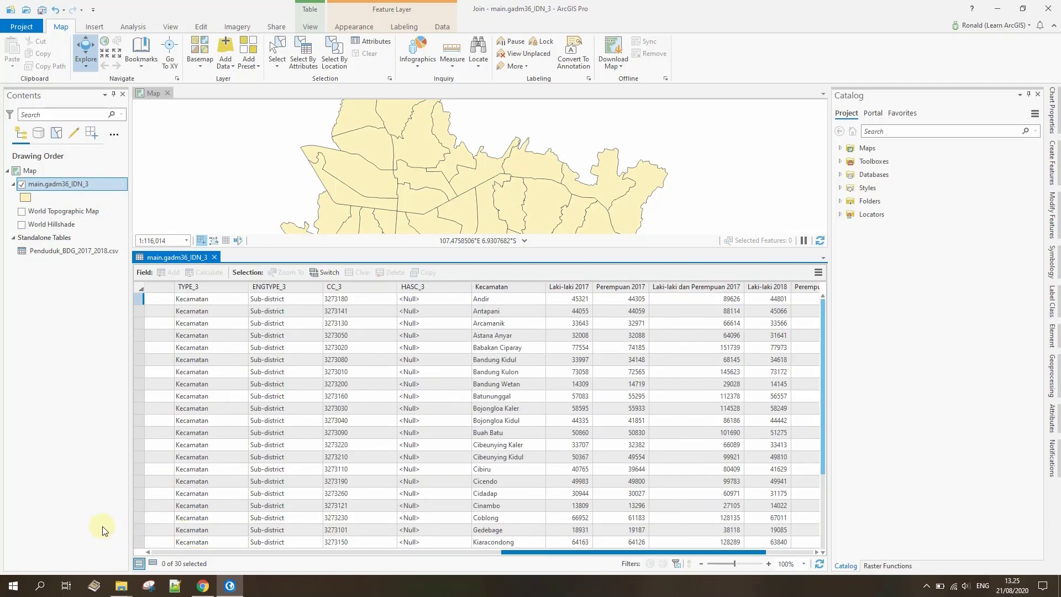
# - Set up a feature export of main.gadm36_IDN_3 to Join.gdb with the output name Kecamatan_Bdg_Penduduk_2017_2018
pyautogui.rightClick(40, 187)
pyautogui.moveTo(108, 470)
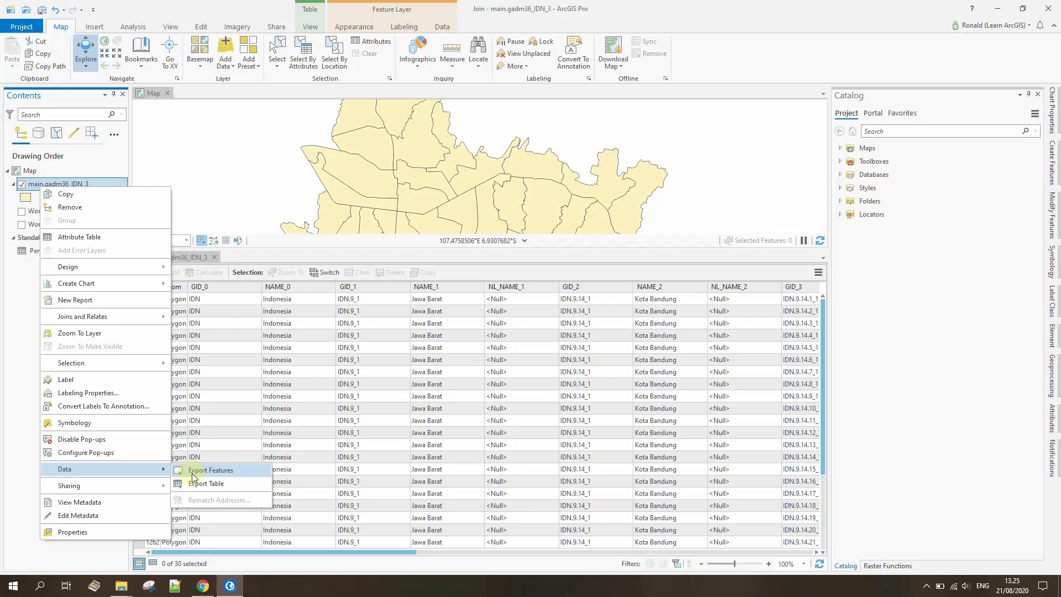
pyautogui.click(216, 470)
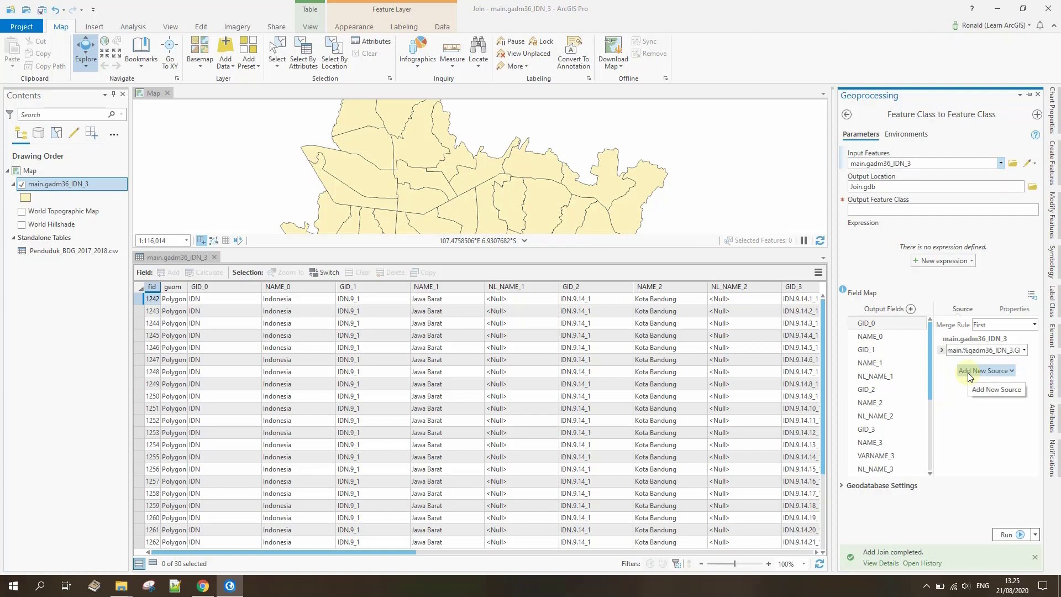
pyautogui.click(865, 164)
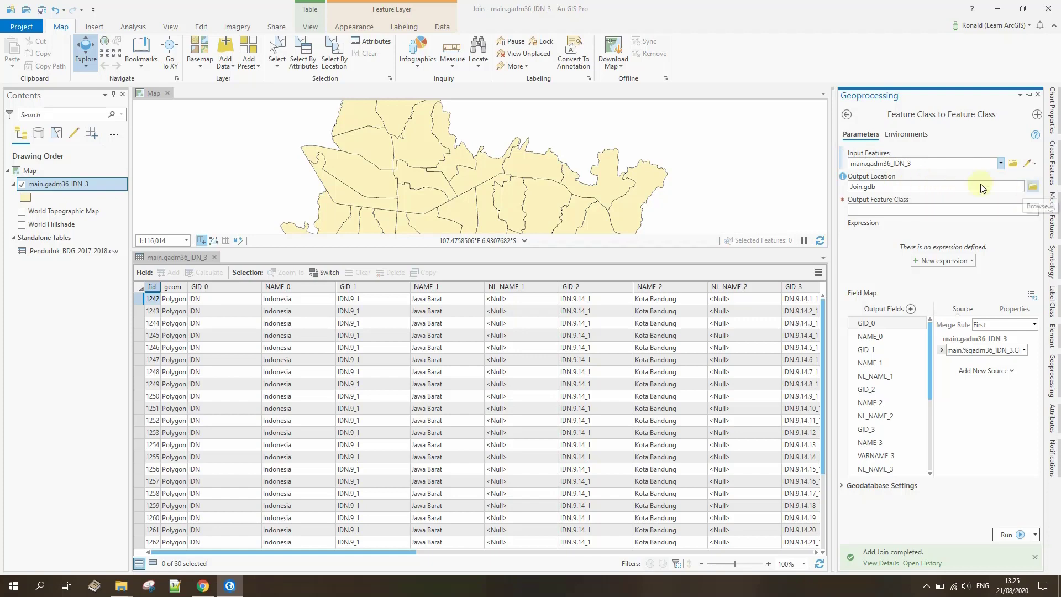
pyautogui.click(1031, 190)
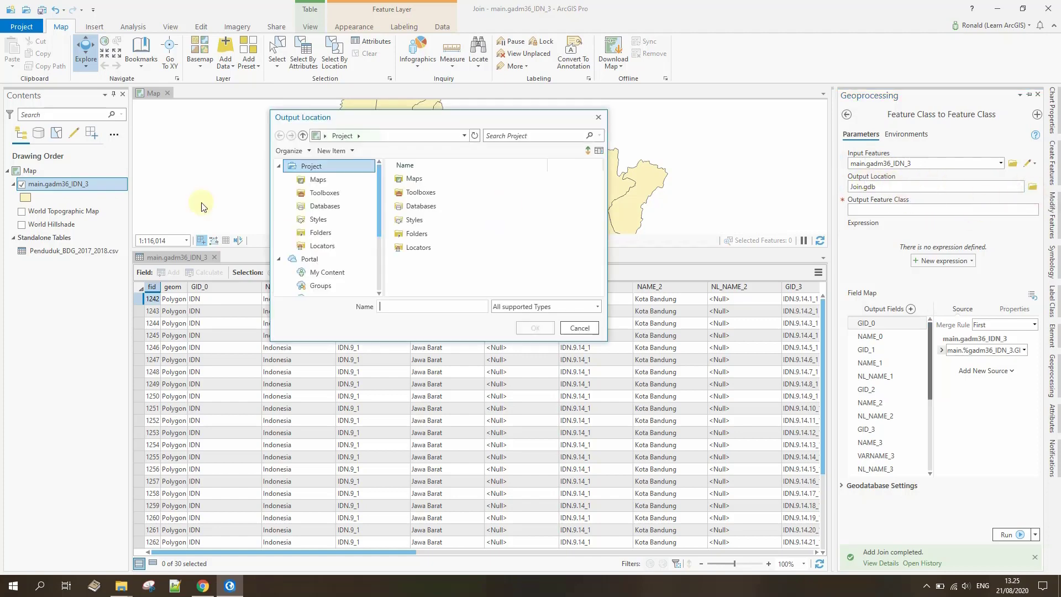
pyautogui.doubleClick(404, 207)
pyautogui.doubleClick(426, 178)
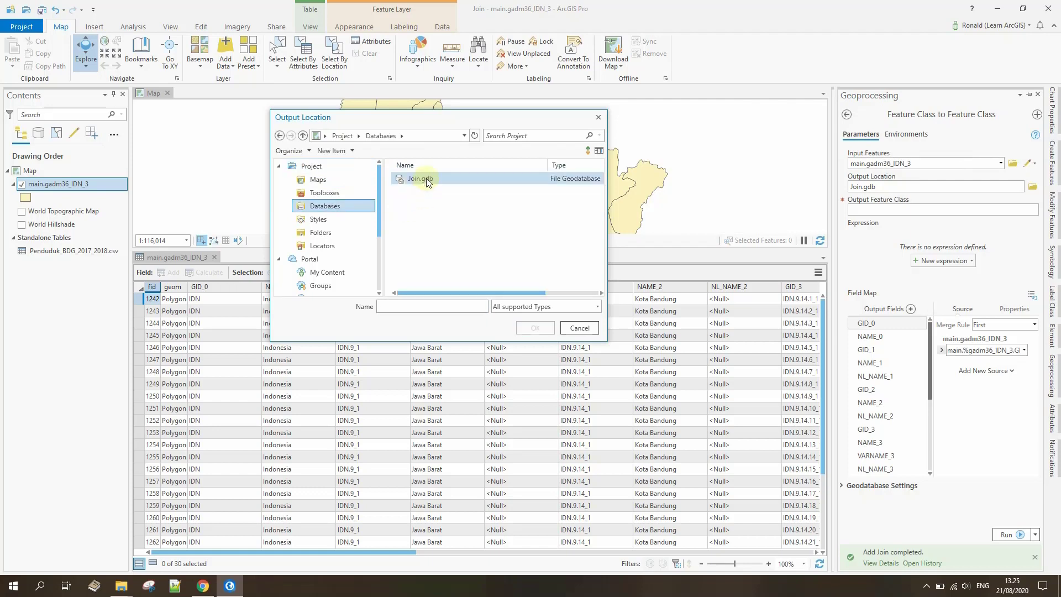
pyautogui.click(380, 135)
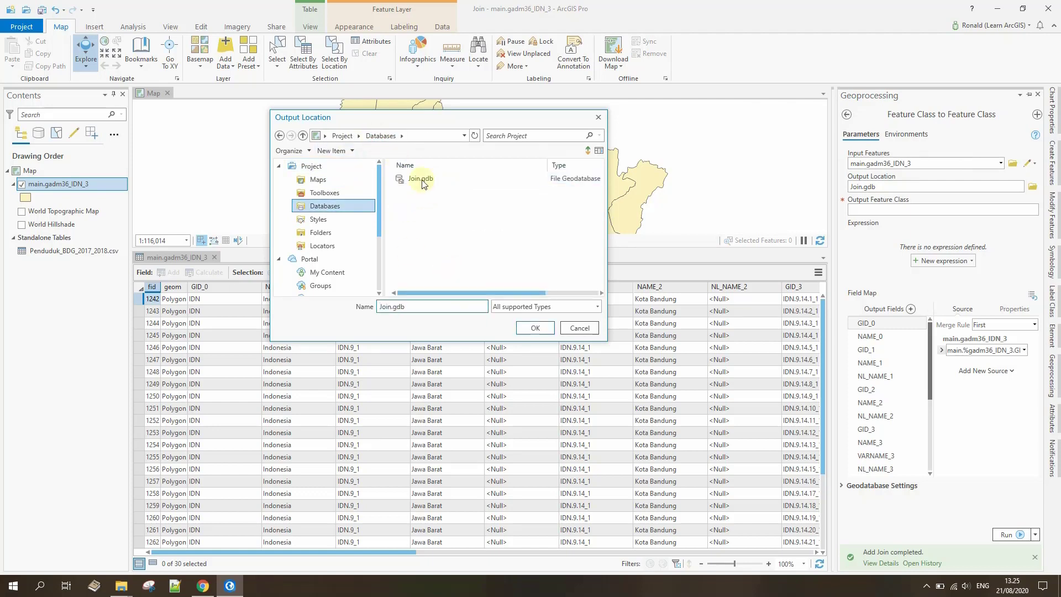
pyautogui.click(421, 181)
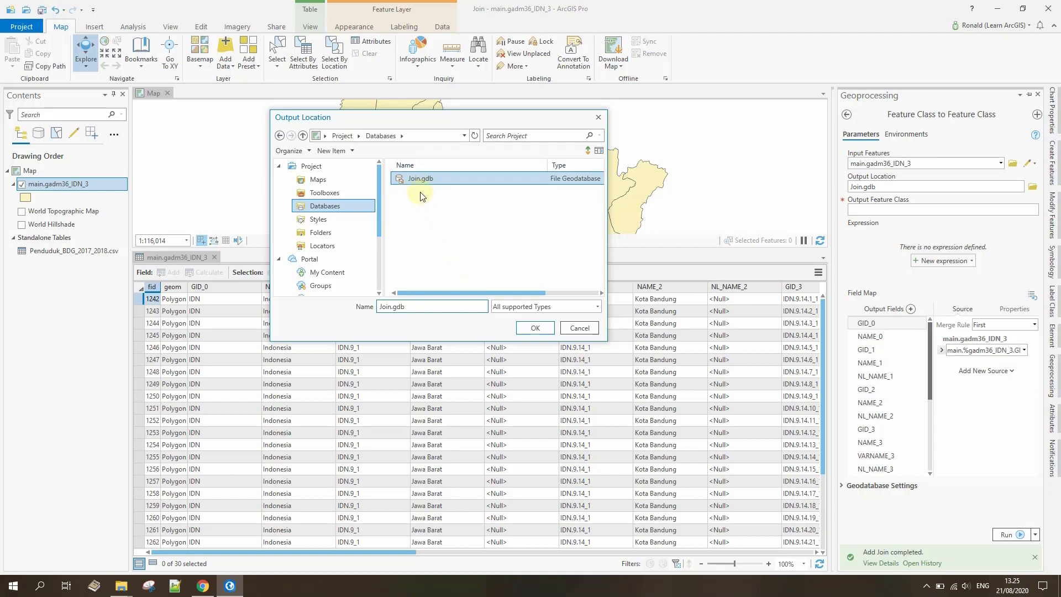
pyautogui.click(536, 328)
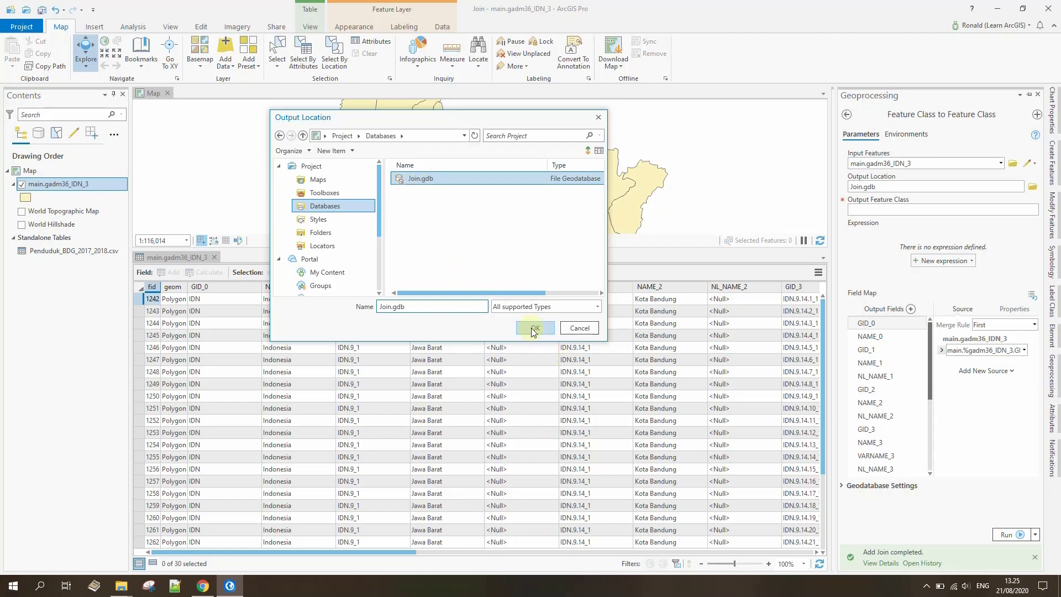
pyautogui.click(875, 210)
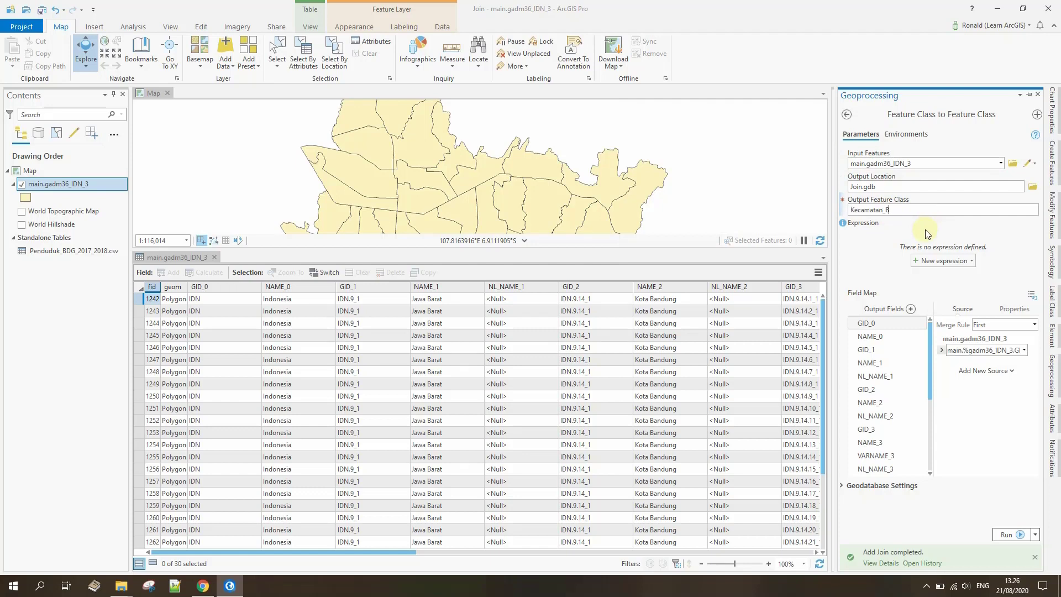
pyautogui.write('Kecamatan_Bdg_{')
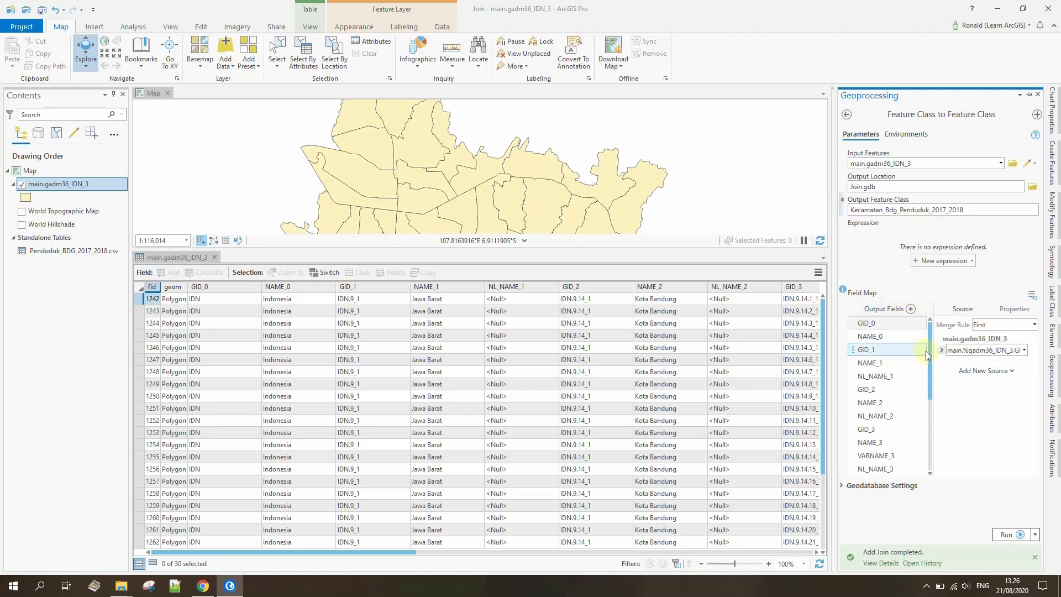
# - Keep only NAME_1, NAME_2, NAME_3, Kecamatan and the 2017–2018 population fields in the output field map, and run the export
pyautogui.scroll(-5, 900, 329)
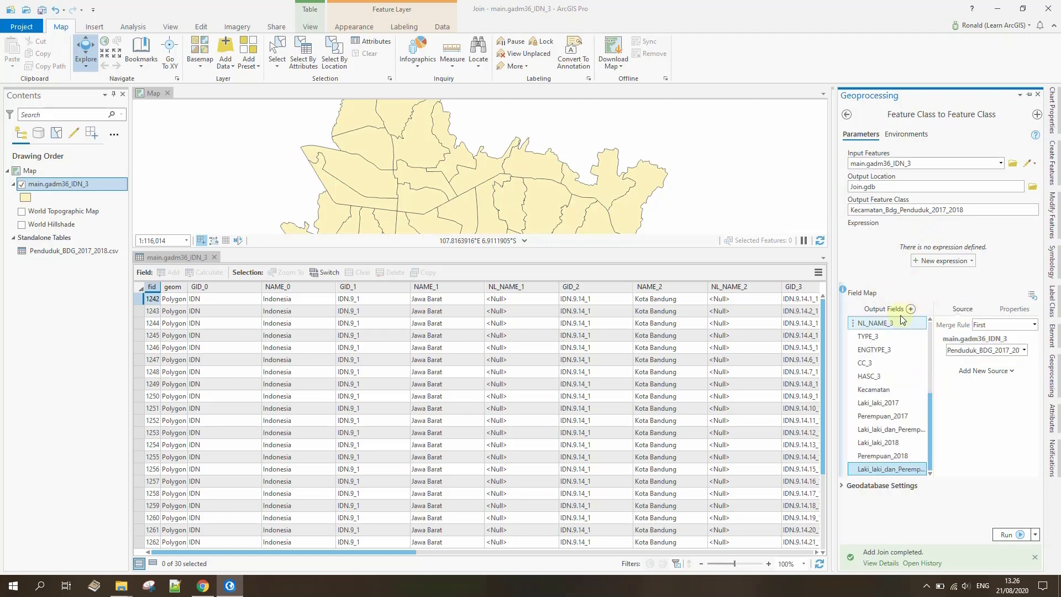
pyautogui.scroll(4, 890, 338)
pyautogui.click(879, 376)
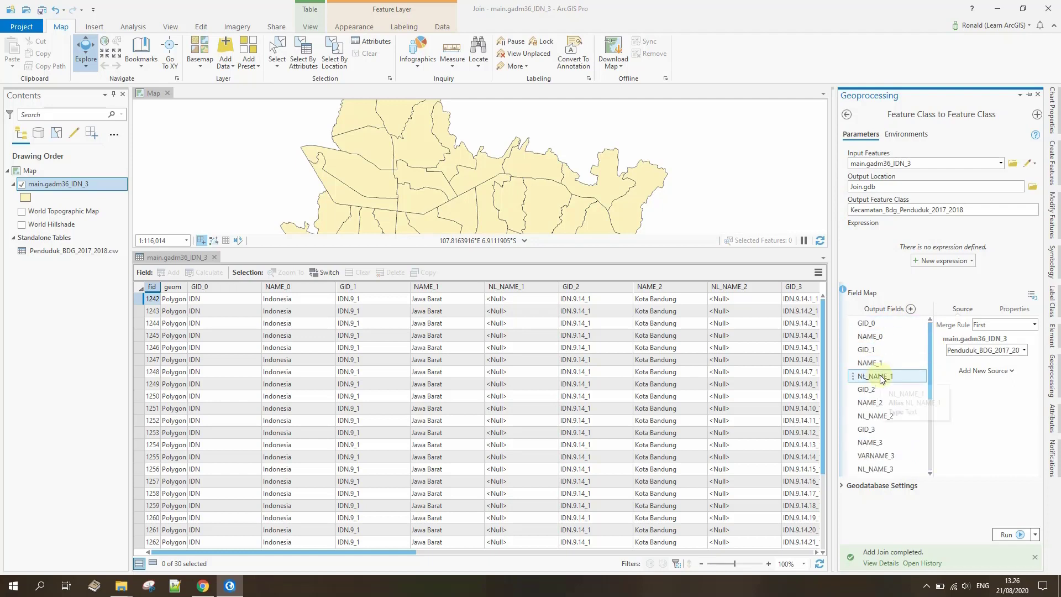
pyautogui.scroll(2, 900, 327)
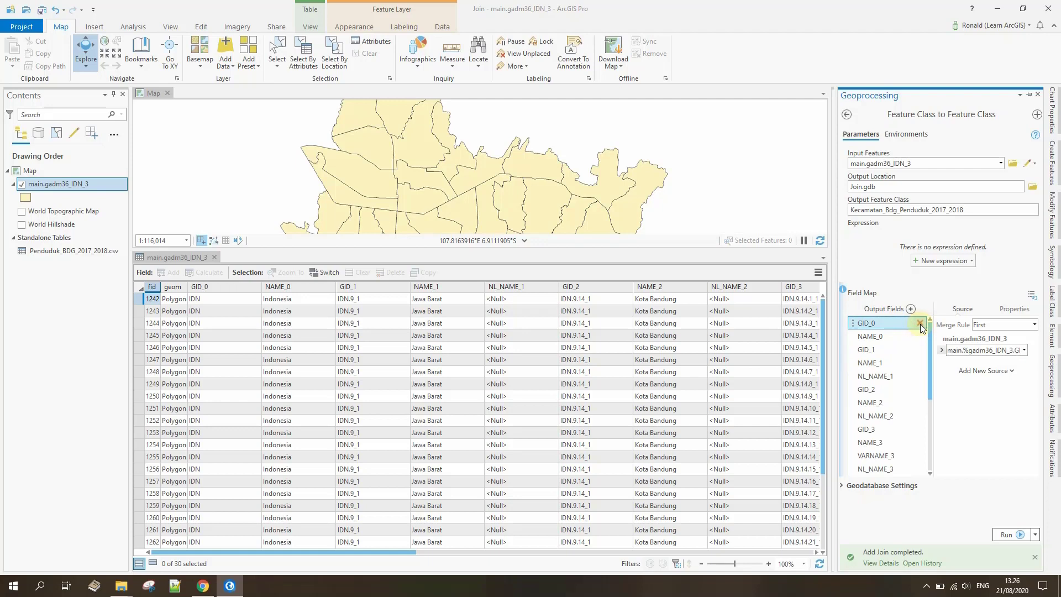
pyautogui.click(920, 325)
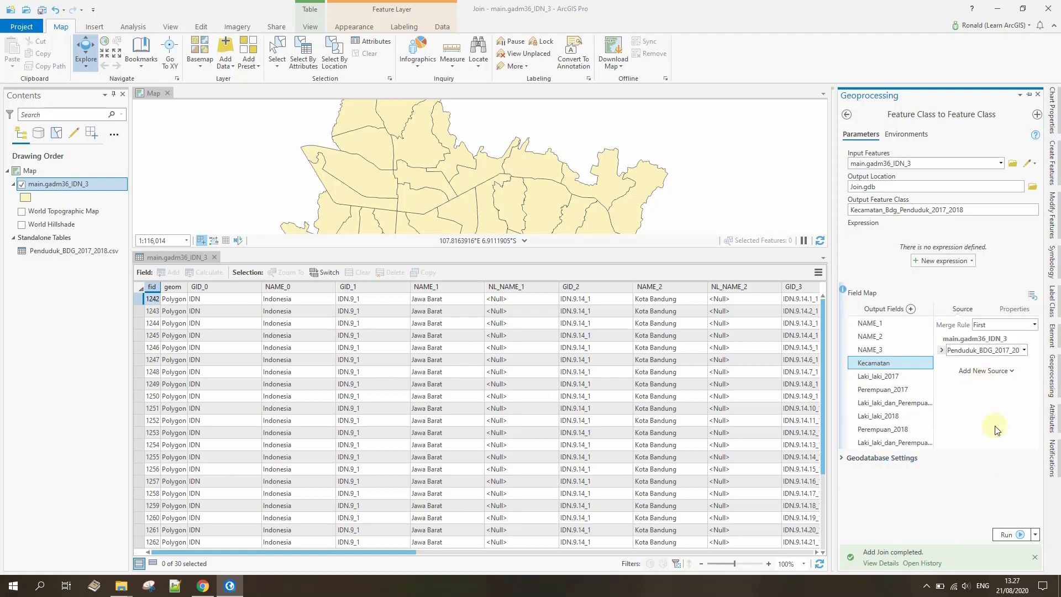
pyautogui.click(1011, 535)
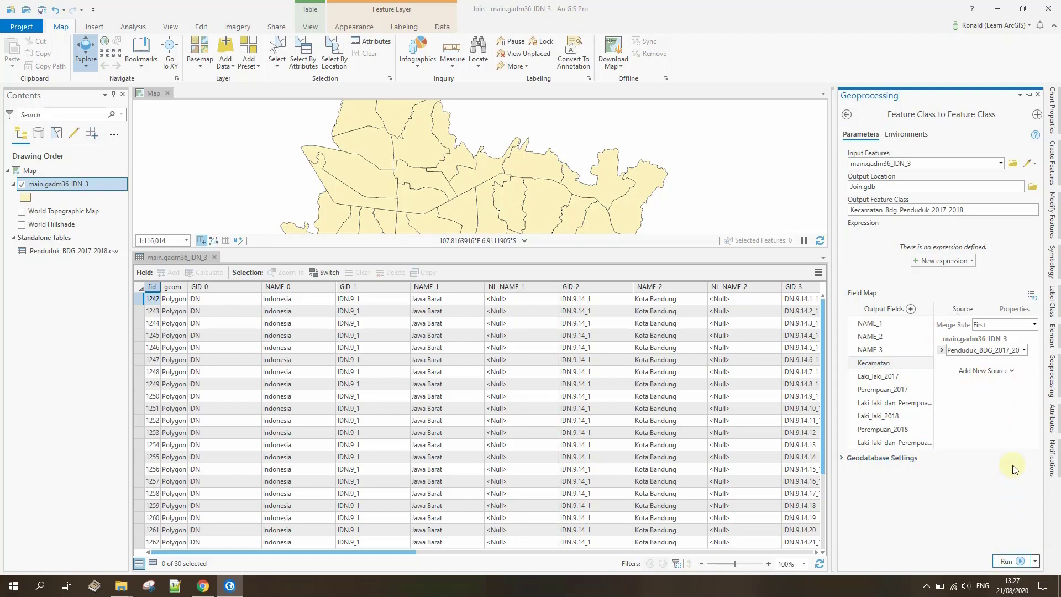
# - Close the main.gadm36_IDN_3 table, open the Kecamatan_Bdg_Penduduk_2017_2018 attribute table and examine its district name and population fields
pyautogui.click(215, 258)
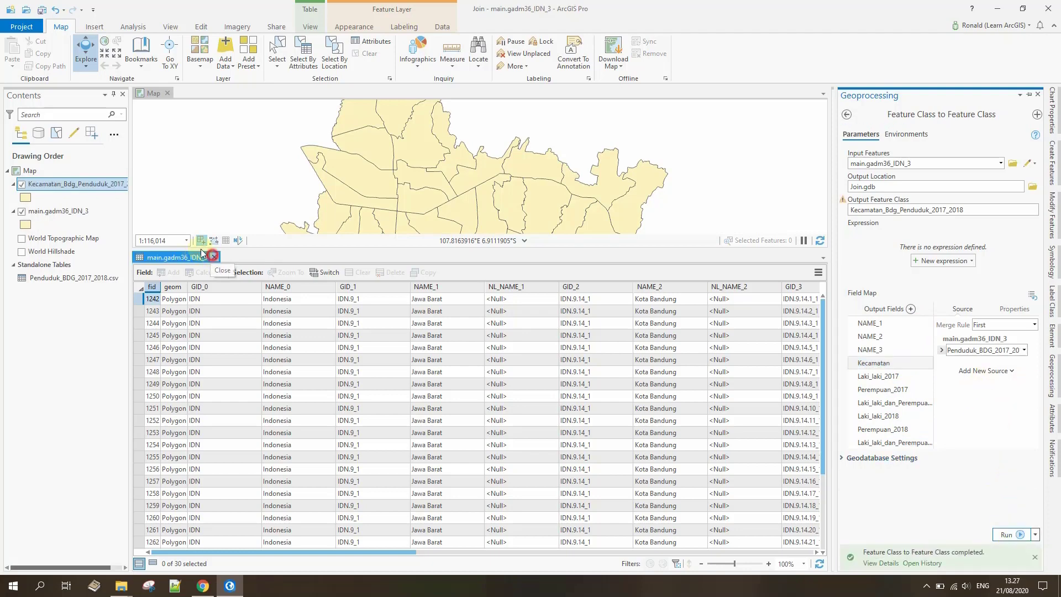
pyautogui.click(62, 186)
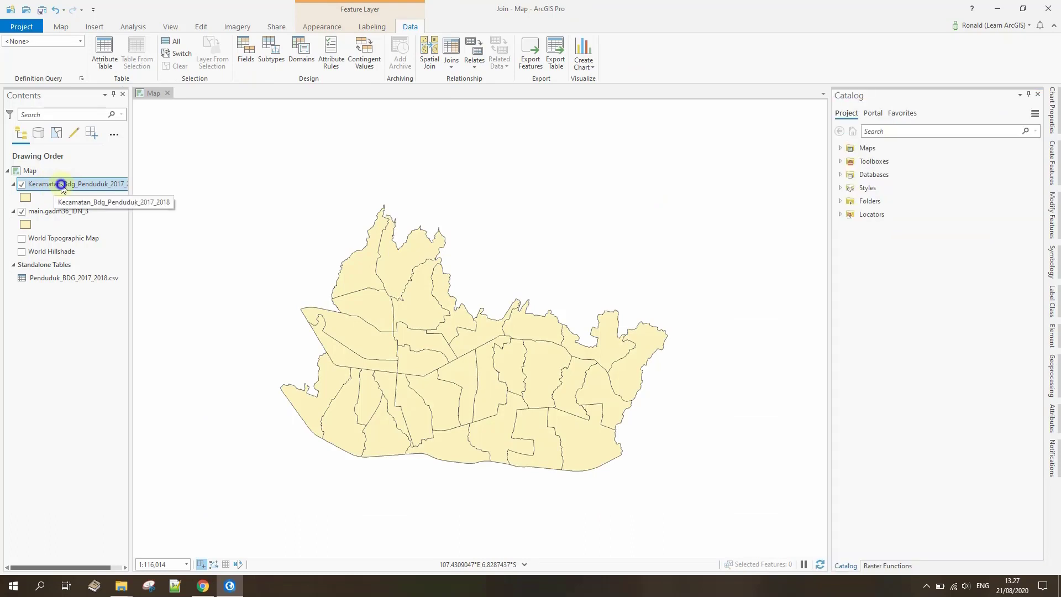
pyautogui.rightClick(62, 186)
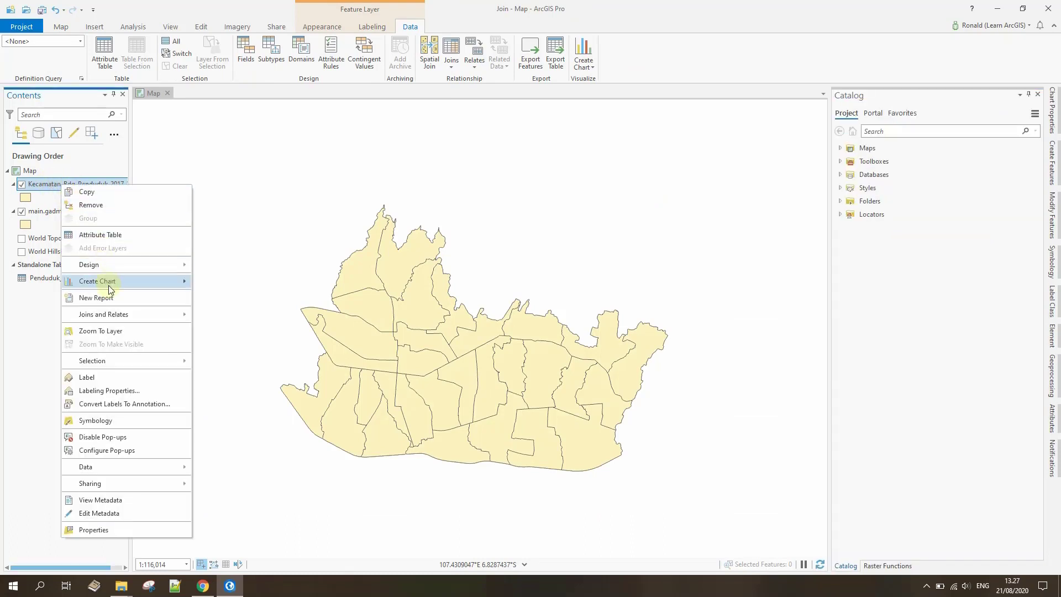
pyautogui.click(91, 237)
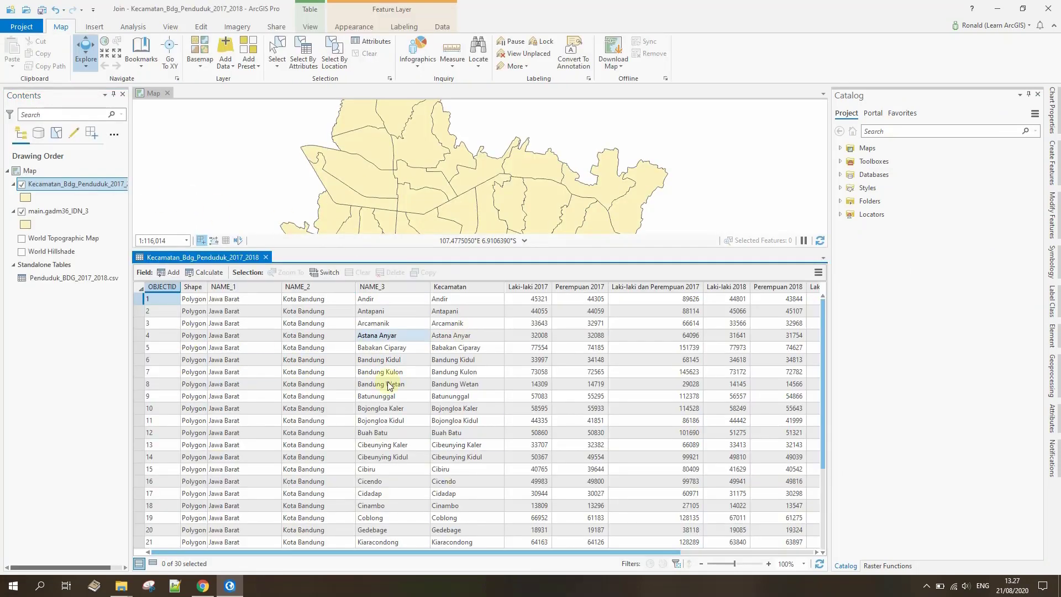
pyautogui.moveTo(522, 554); pyautogui.dragTo(770, 562)
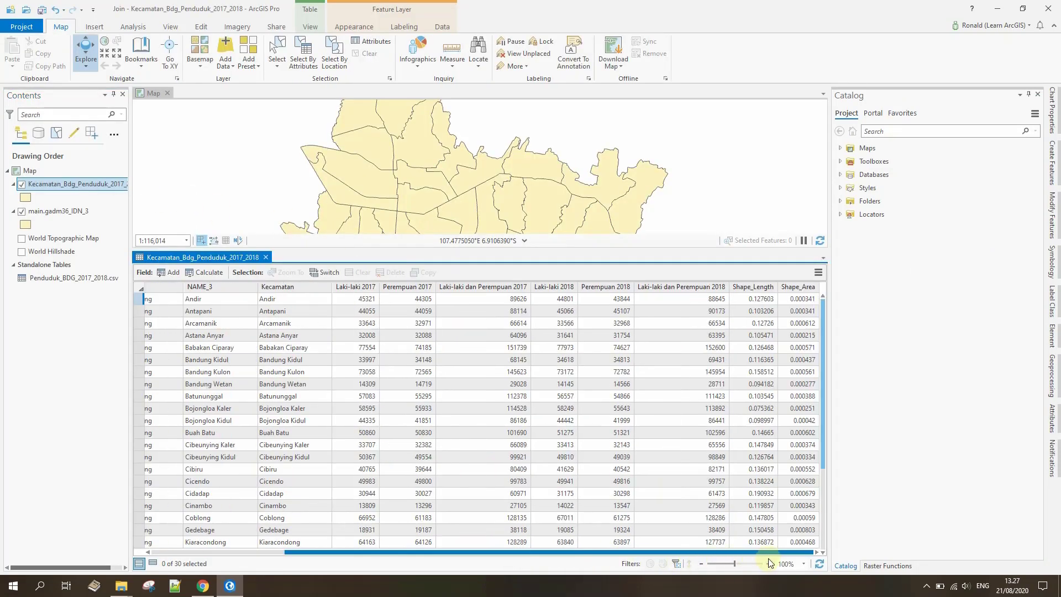
pyautogui.moveTo(657, 556); pyautogui.dragTo(375, 546)
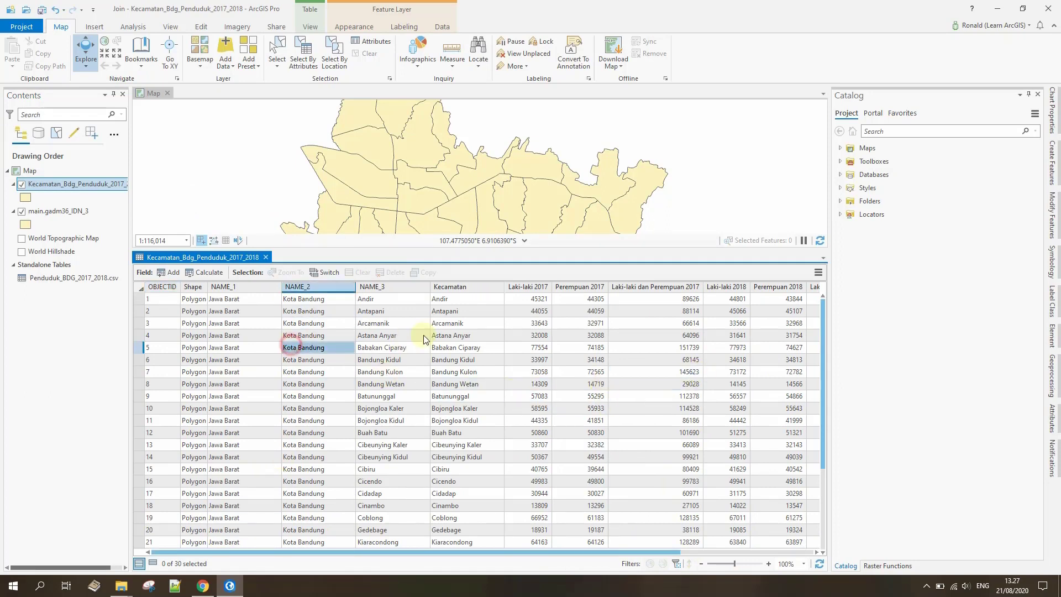
pyautogui.click(225, 360)
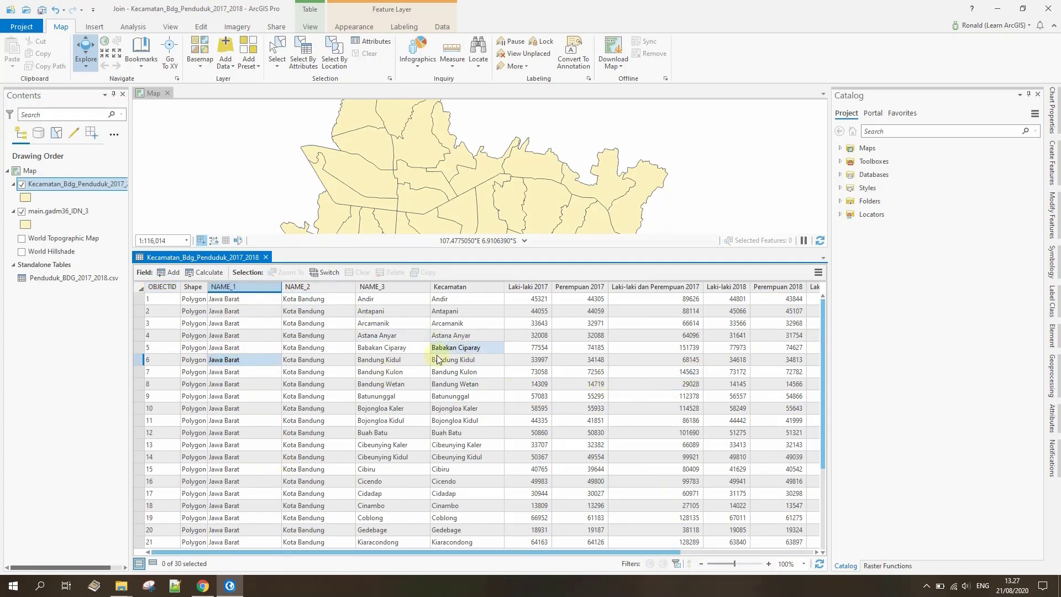
pyautogui.click(404, 360)
pyautogui.click(467, 360)
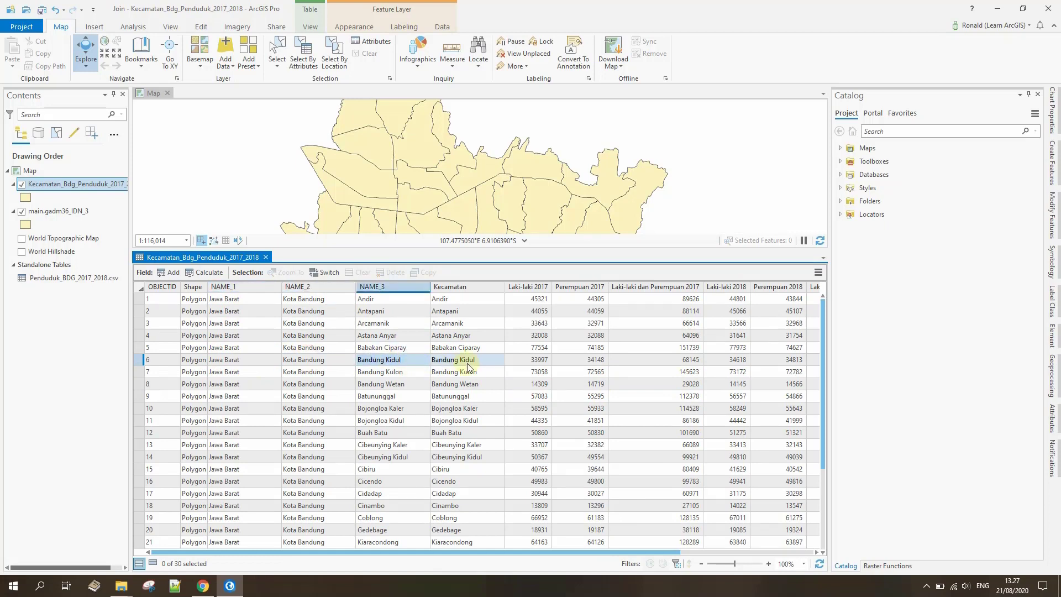
pyautogui.click(536, 360)
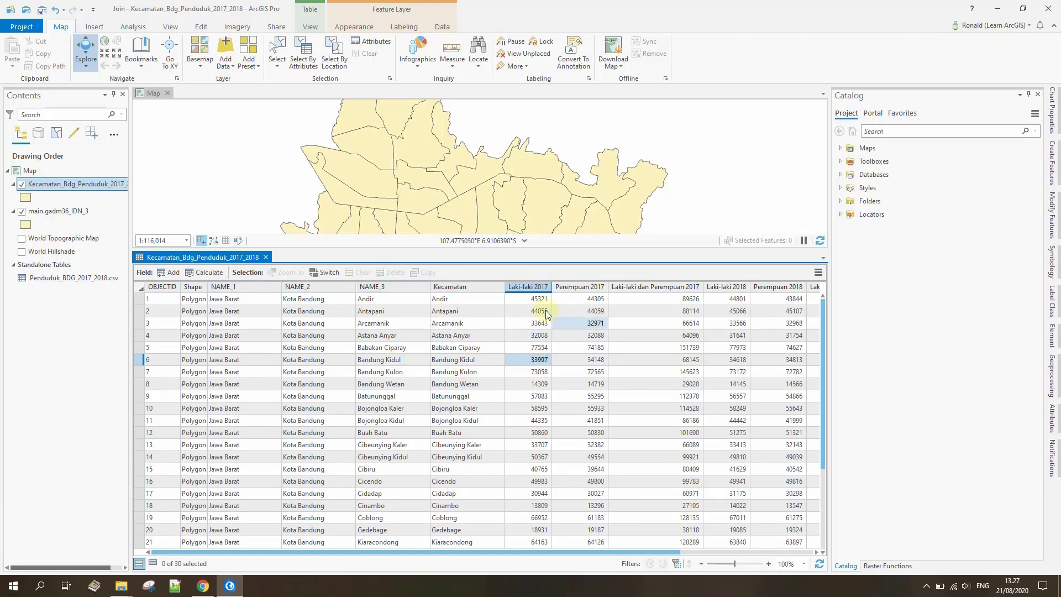
pyautogui.click(589, 360)
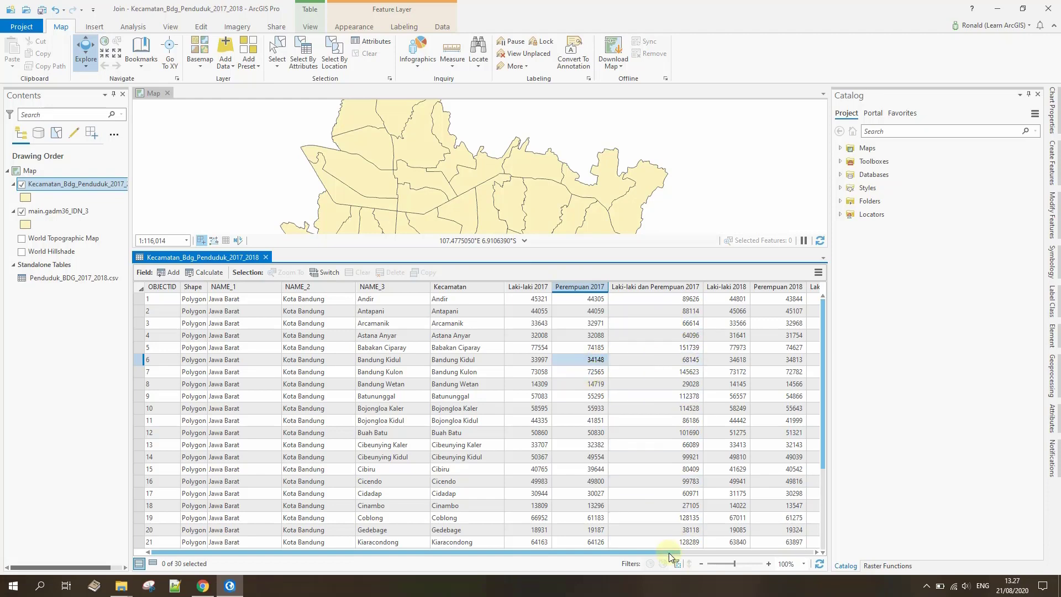
pyautogui.moveTo(668, 552); pyautogui.dragTo(817, 553)
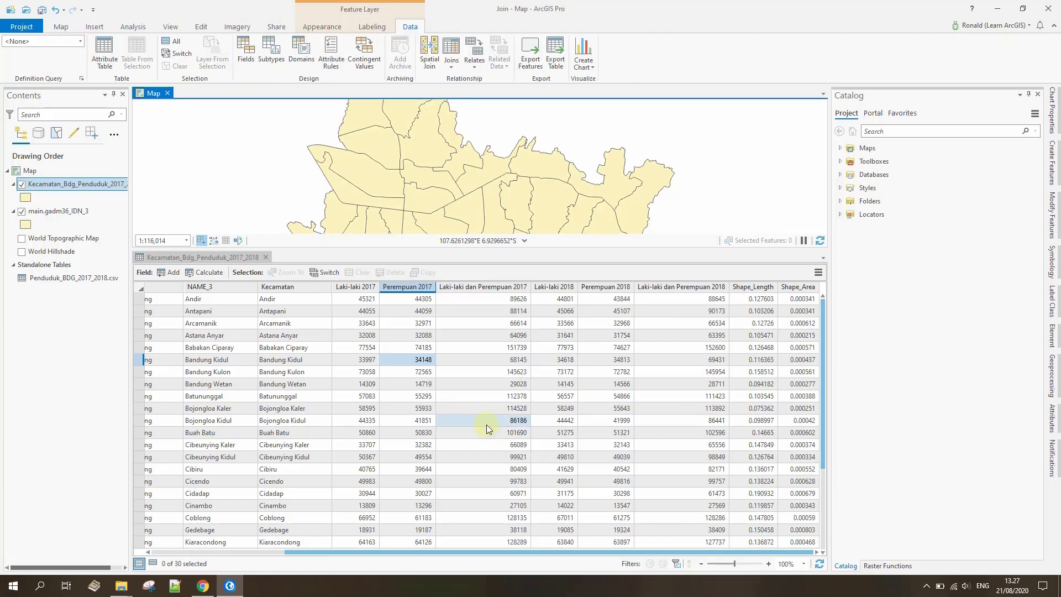
# - Export the Kecamatan_Bdg_Penduduk_2017_2018 layer to the HMIT folder as the shapefile kec_pddk_2017.shp
pyautogui.rightClick(71, 188)
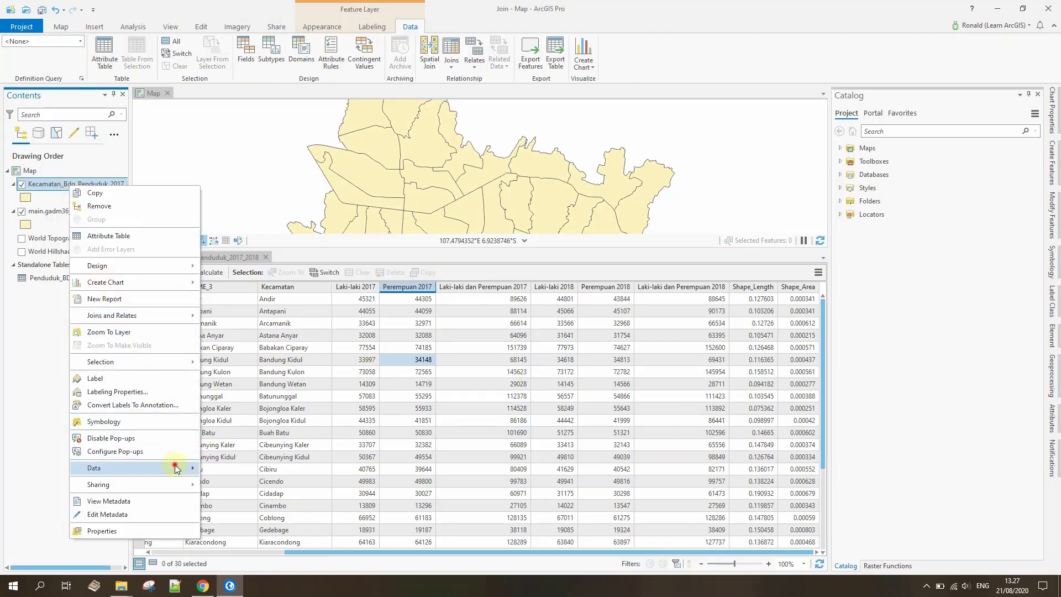
pyautogui.moveTo(187, 467)
pyautogui.click(221, 469)
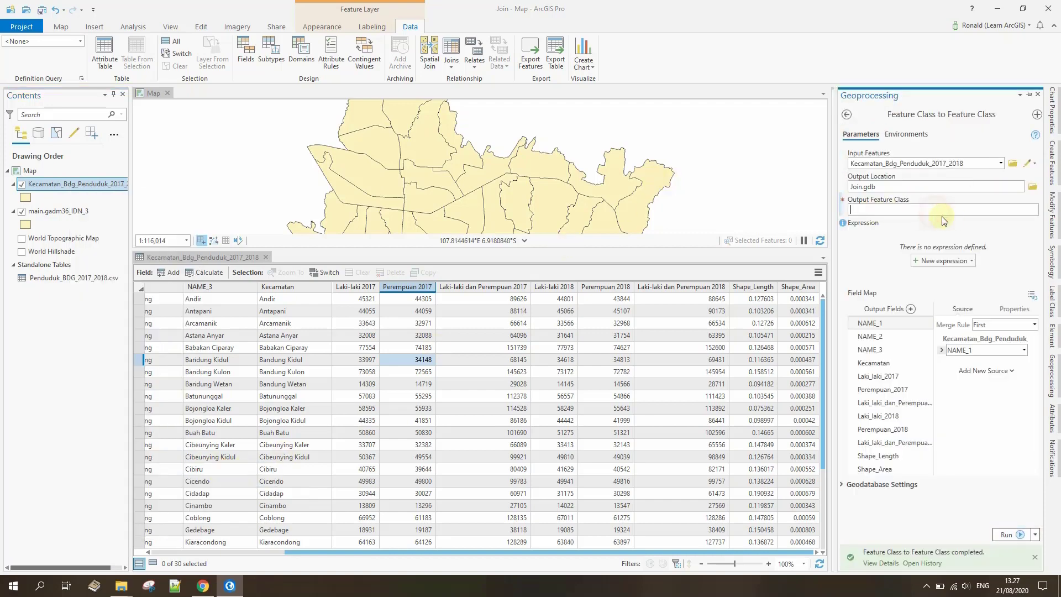
pyautogui.click(1032, 186)
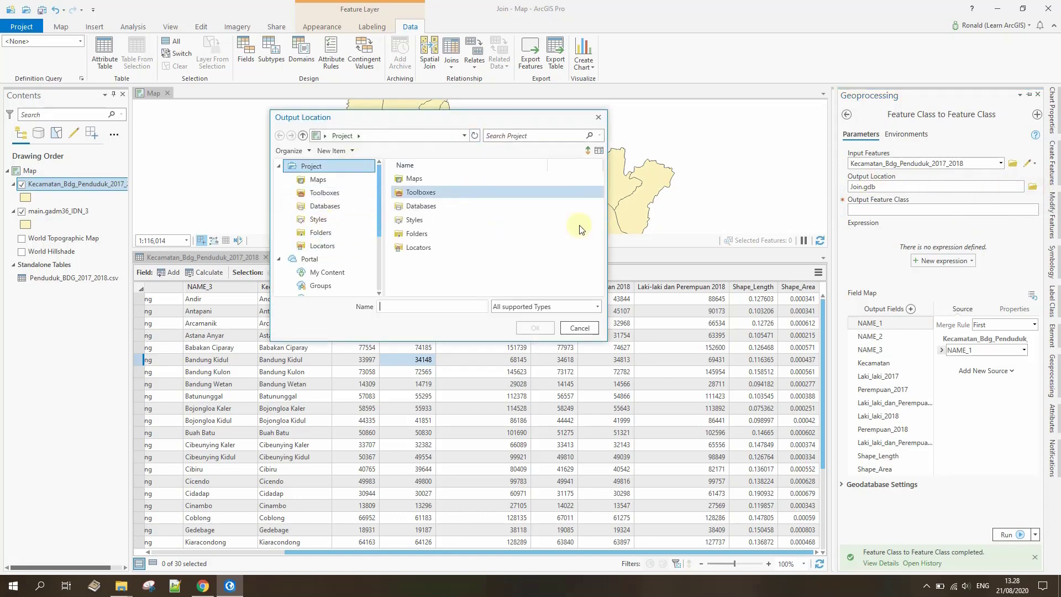
pyautogui.click(598, 117)
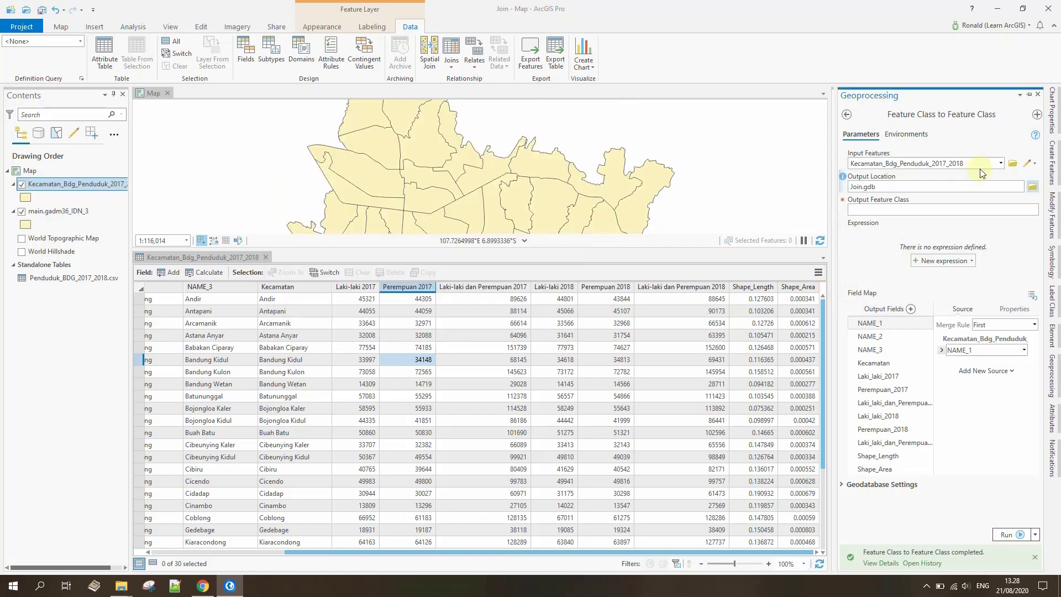
pyautogui.click(1032, 187)
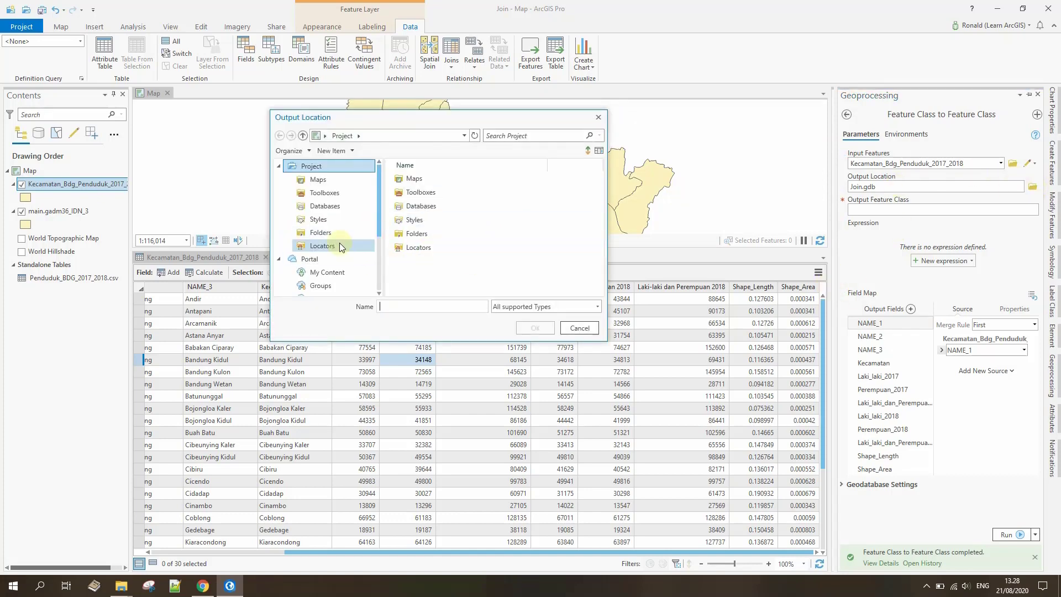
pyautogui.scroll(-3, 339, 237)
pyautogui.click(313, 288)
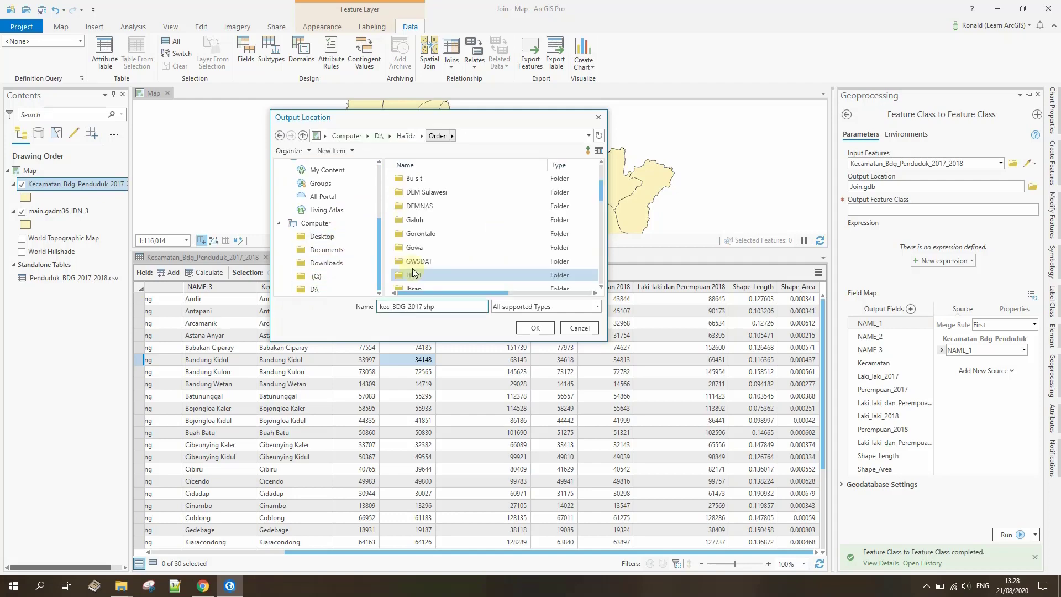
pyautogui.click(414, 274)
pyautogui.click(534, 327)
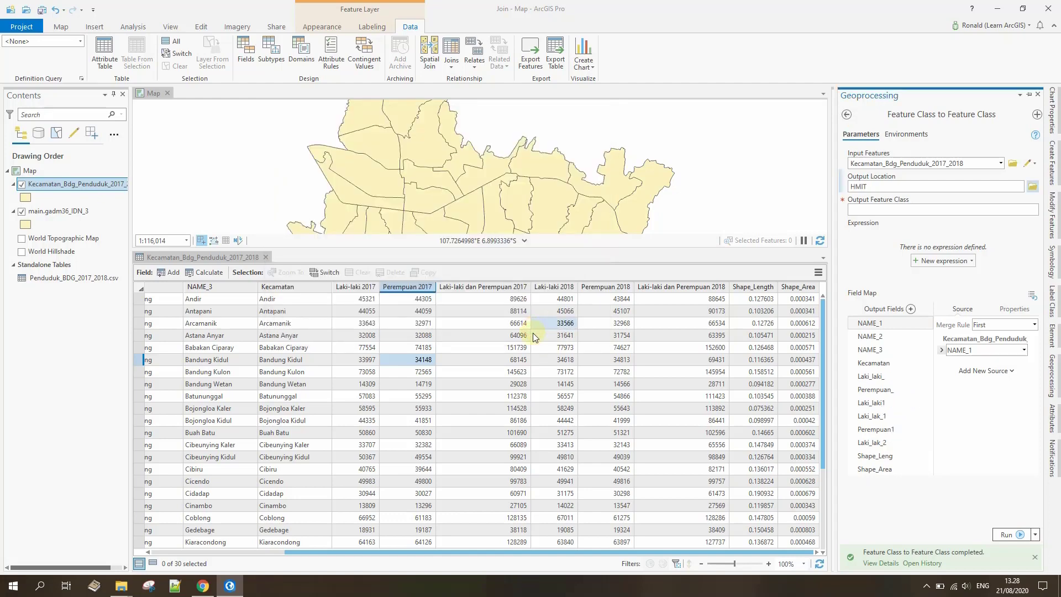
pyautogui.click(887, 208)
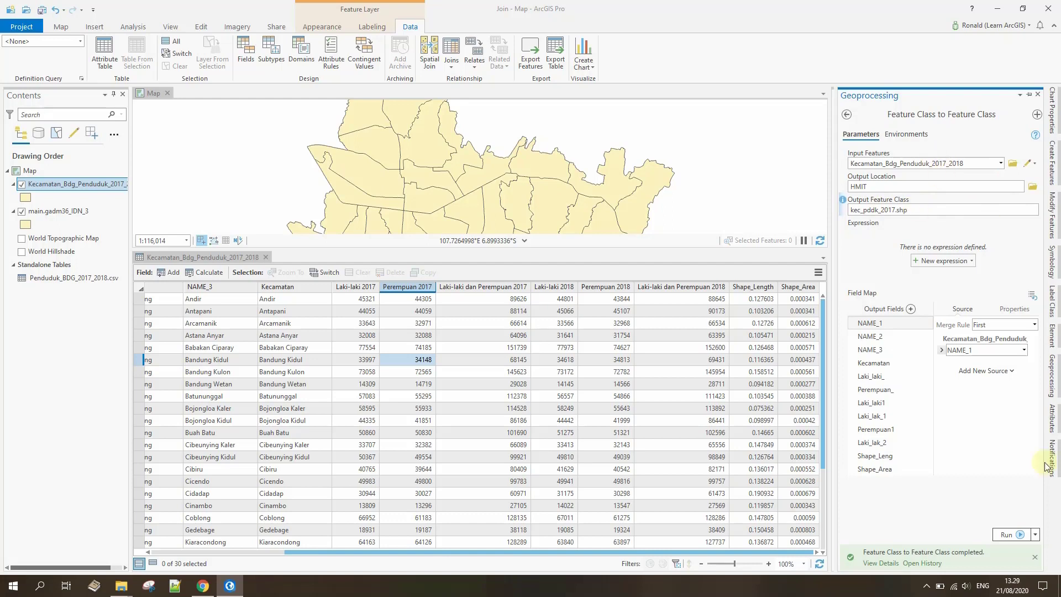
pyautogui.click(1015, 535)
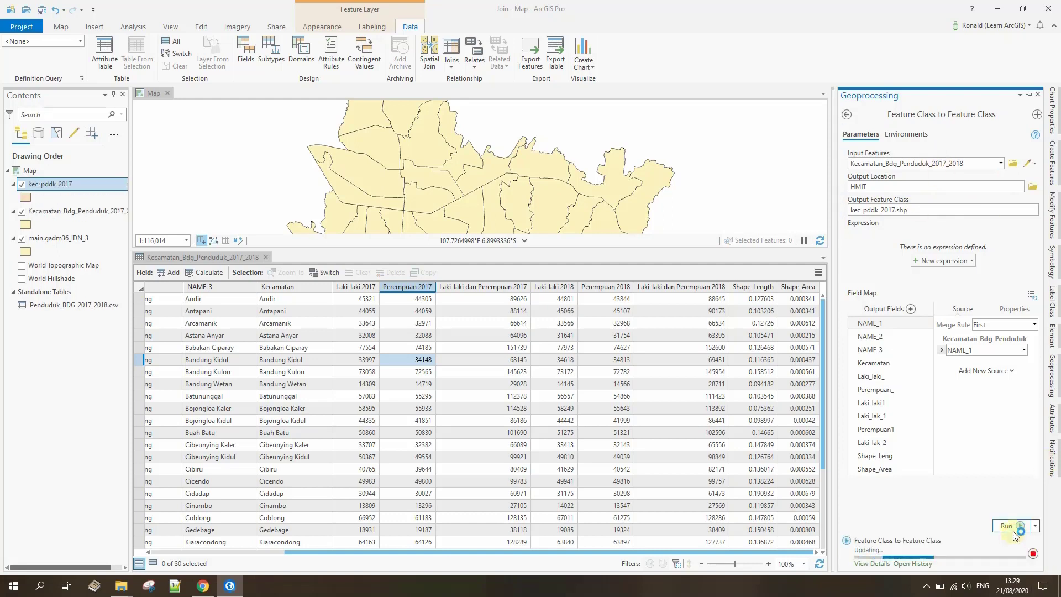